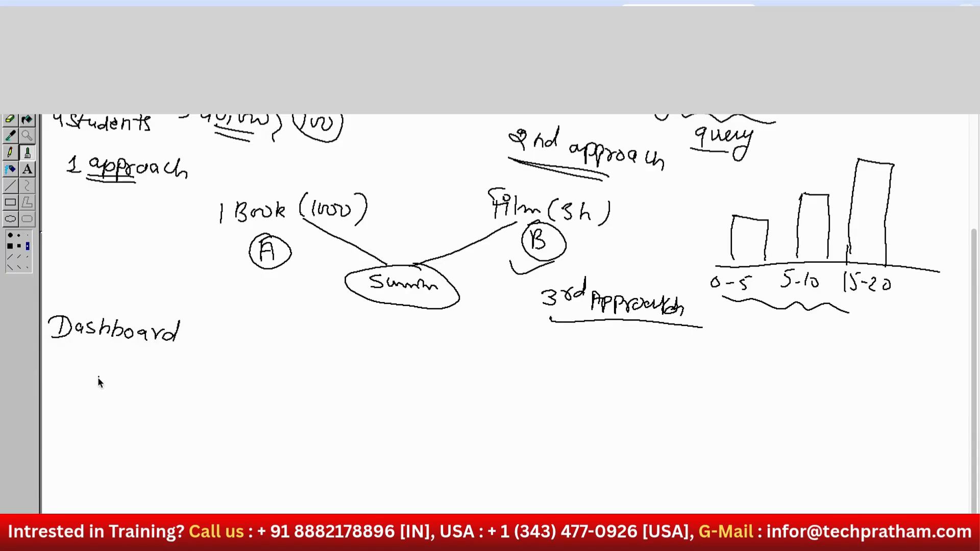
- Handwrite "Boring plain data" under the Dashboard heading, circle it and draw a double arrow beside it
mouse_move(94, 376)
left_mouse_down()
mouse_move(92, 391)
mouse_move(135, 377)
left_mouse_up()
left_click_drag(207, 381, 279, 395)
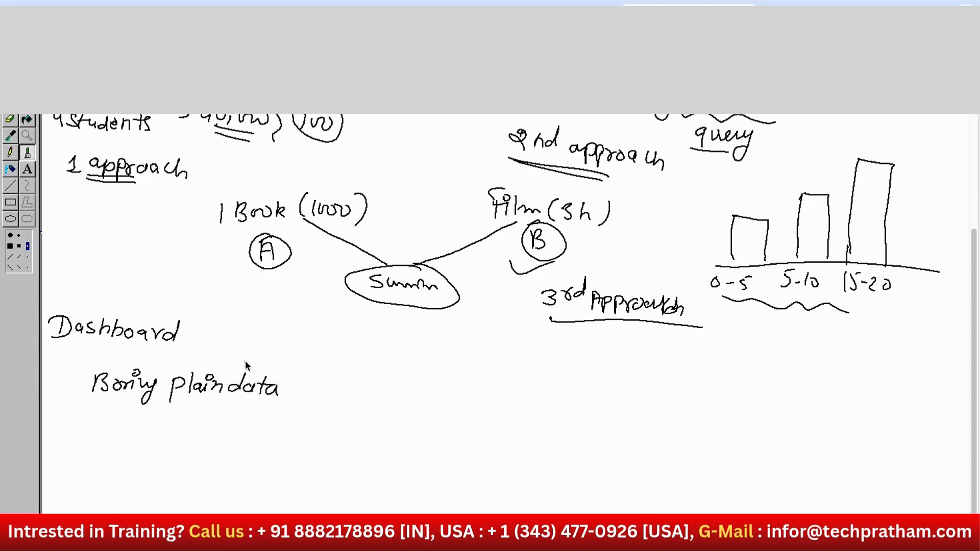
mouse_move(247, 361)
left_mouse_down()
mouse_move(143, 350)
mouse_move(87, 393)
mouse_move(229, 414)
mouse_move(254, 358)
mouse_move(231, 354)
left_mouse_up()
left_click_drag(333, 392, 379, 393)
mouse_move(362, 379)
left_mouse_down()
mouse_move(386, 393)
mouse_move(364, 399)
left_mouse_up()
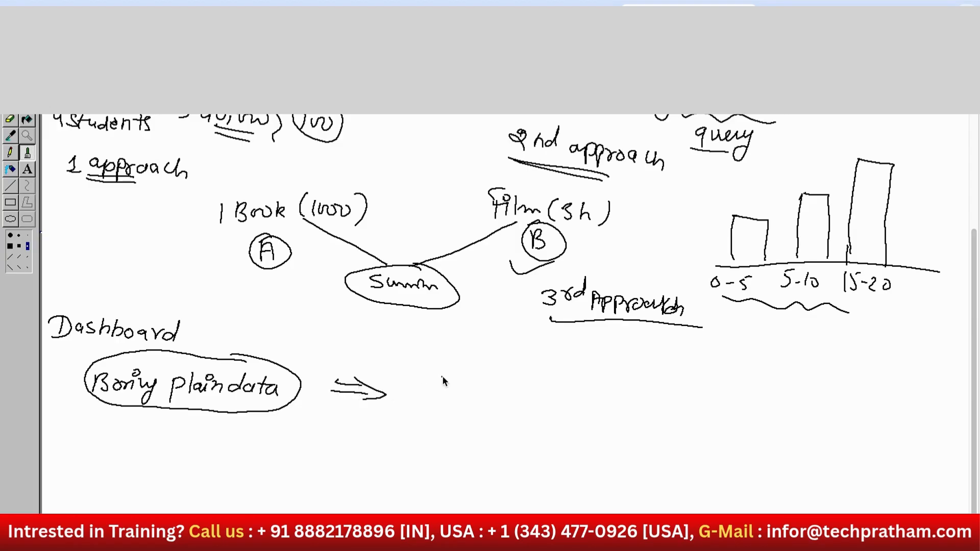
- Handwrite "Visually Appealing data" after the double arrow and circle the phrase
mouse_move(443, 381)
left_mouse_down()
mouse_move(506, 387)
mouse_move(498, 409)
left_mouse_up()
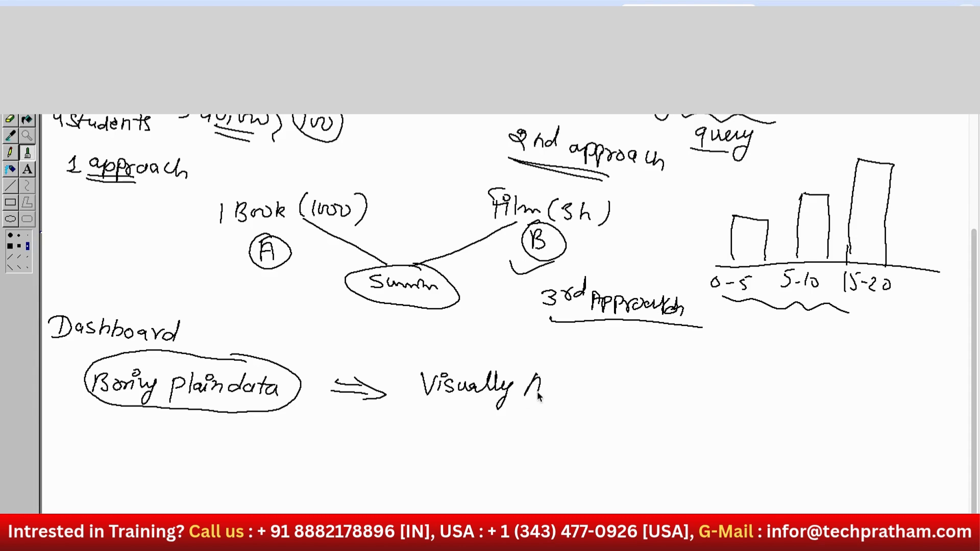
mouse_move(552, 388)
left_mouse_down()
mouse_move(594, 402)
mouse_move(631, 389)
mouse_move(616, 409)
left_mouse_up()
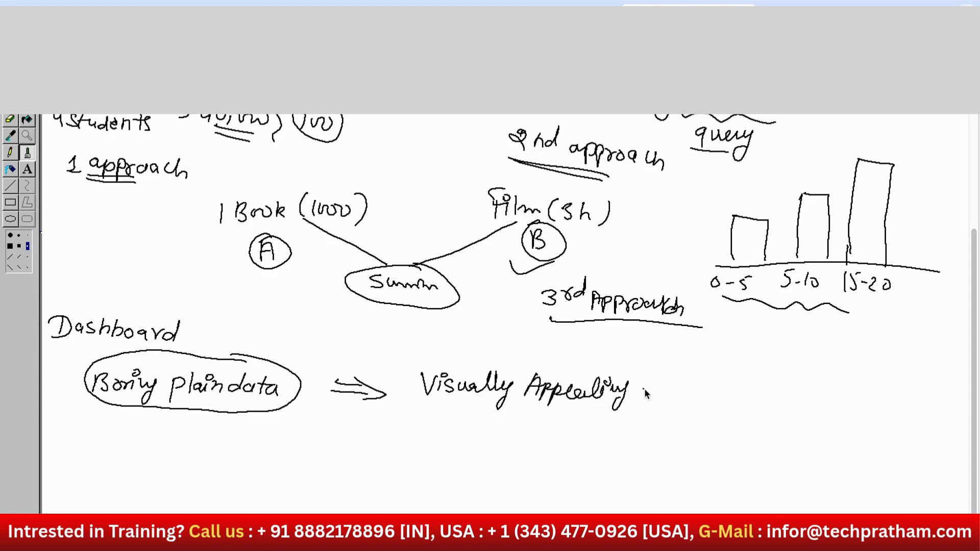
mouse_move(716, 378)
left_mouse_down()
mouse_move(475, 358)
mouse_move(418, 391)
mouse_move(527, 415)
mouse_move(712, 423)
mouse_move(707, 362)
left_mouse_up()
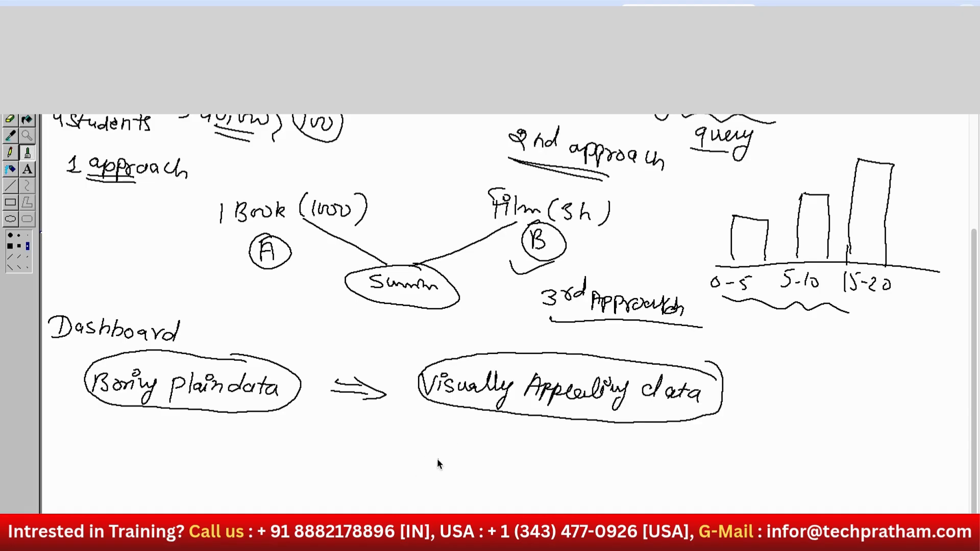
- Sketch small pie and bar charts under the visual data label, and braced text lines under the plain data label with an arrow to the charts
mouse_move(429, 465)
left_mouse_down()
mouse_move(446, 447)
mouse_move(450, 467)
mouse_move(541, 446)
mouse_move(542, 429)
mouse_move(557, 482)
left_mouse_up()
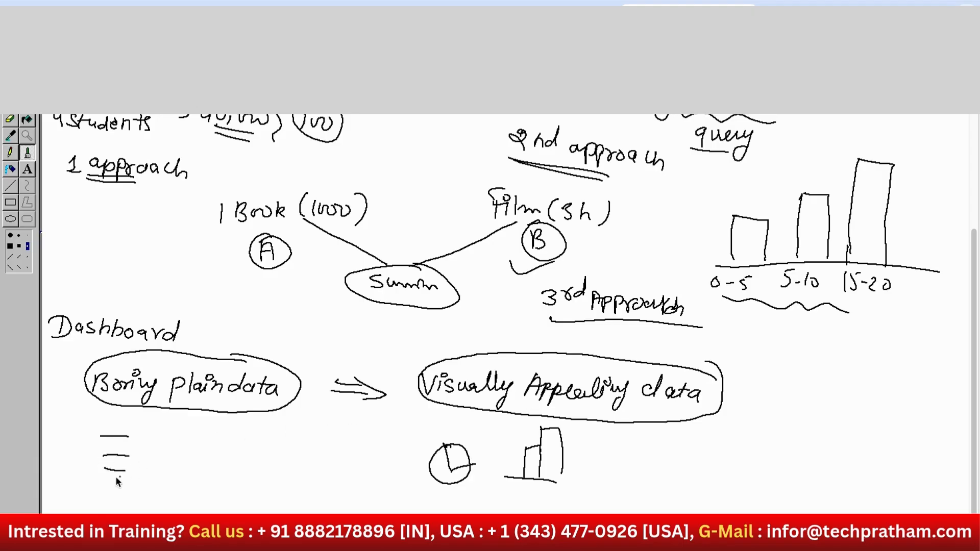
left_click_drag(113, 503, 126, 503)
left_click_drag(83, 429, 90, 513)
left_click_drag(179, 446, 184, 512)
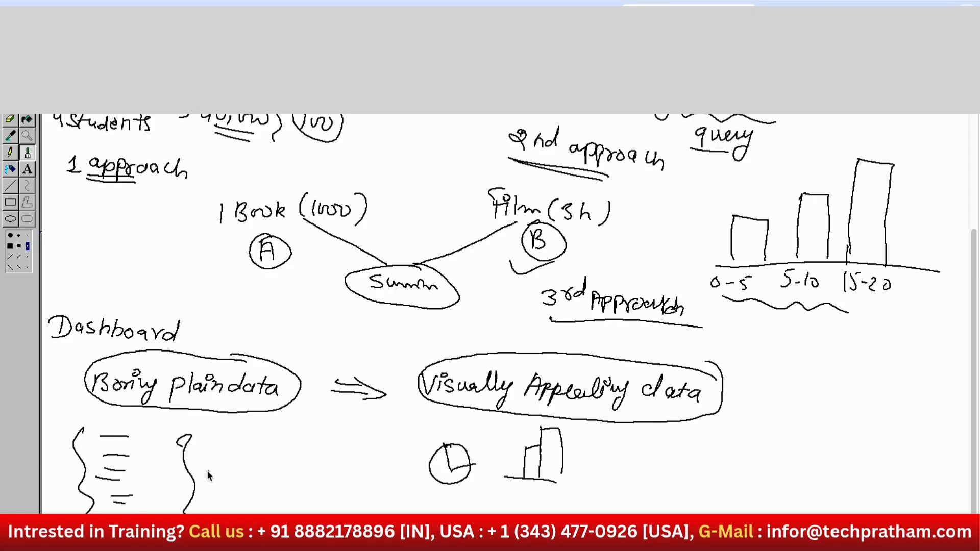
left_click_drag(207, 472, 269, 459)
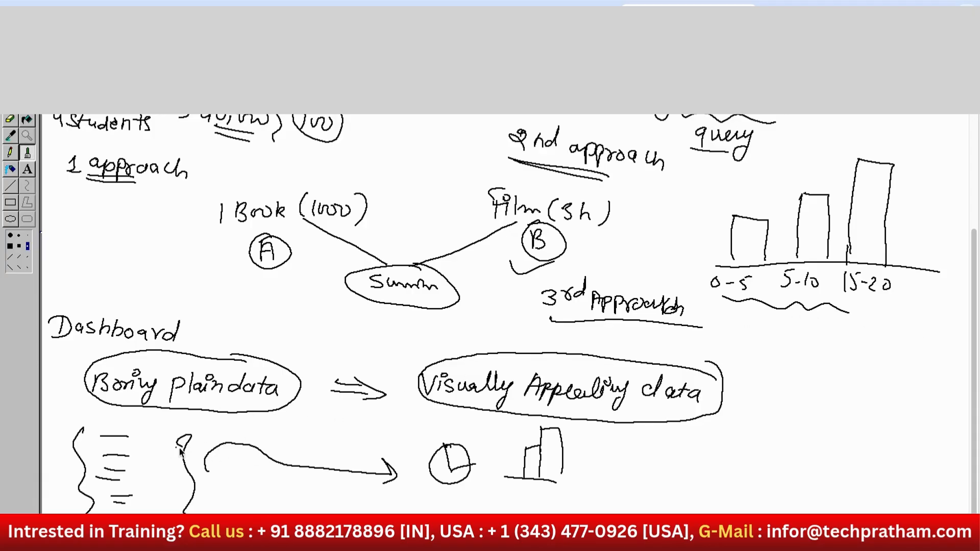
- Bracket the sketches with a brace and arrow to an underlined "Dashboard", and put a tick beside the large bar chart
left_click_drag(739, 403, 726, 478)
mouse_move(805, 428)
left_mouse_down()
mouse_move(868, 451)
mouse_move(939, 425)
left_mouse_up()
left_click_drag(936, 467, 860, 450)
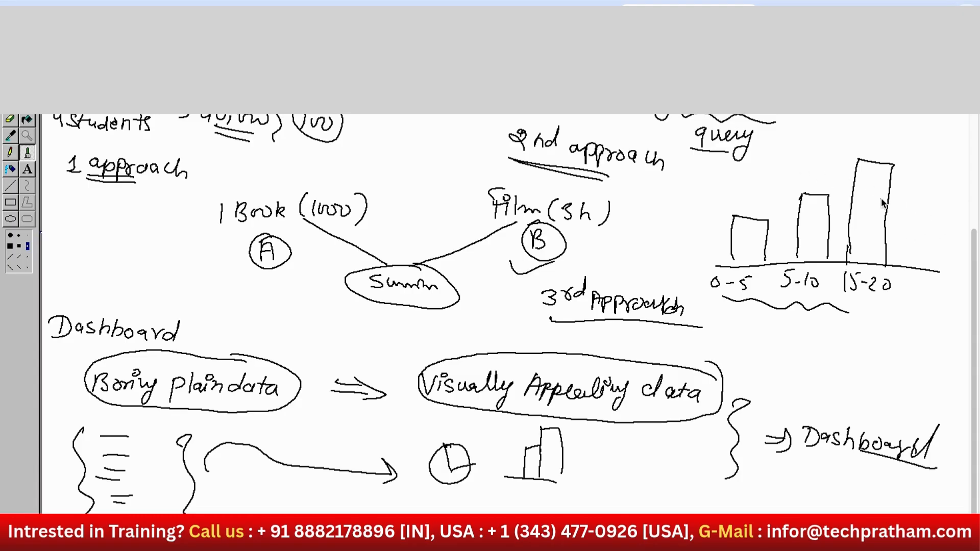
mouse_move(907, 194)
left_mouse_down()
mouse_move(908, 209)
mouse_move(963, 205)
left_mouse_up()
- Handwrite "Bakery → Sales" with an arrow up to the pie chart, and add a circled label below the small bar chart
mouse_move(223, 505)
left_mouse_down()
mouse_move(459, 510)
mouse_move(461, 496)
mouse_move(450, 500)
left_mouse_up()
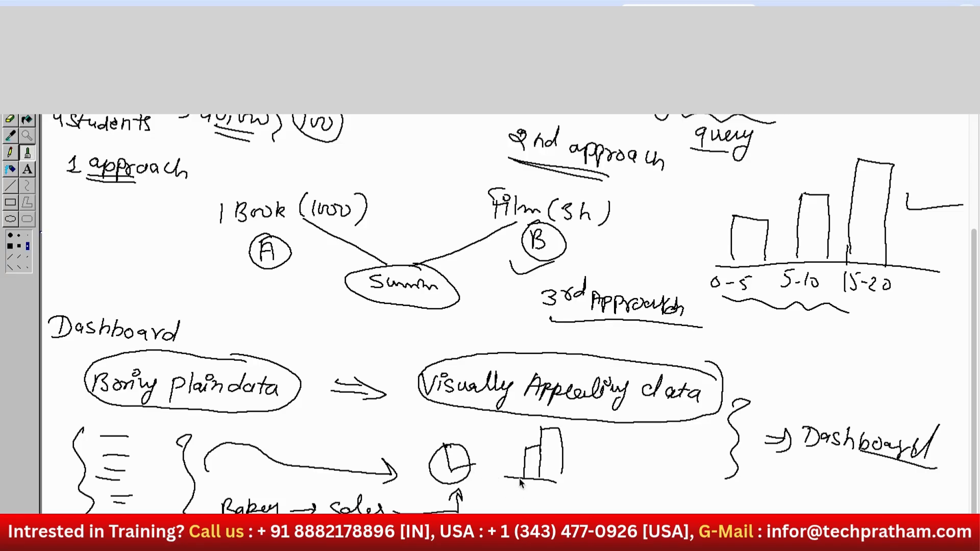
mouse_move(493, 511)
left_mouse_down()
mouse_move(485, 513)
mouse_move(521, 513)
left_mouse_up()
left_click_drag(528, 512, 536, 514)
left_click_drag(532, 498, 458, 512)
left_click_drag(515, 494, 556, 514)
- Annotate the small bar chart with a cross and a circled, underlined note, and double-underline the Dashboard heading
left_click_drag(561, 458, 572, 455)
left_click_drag(615, 452, 600, 479)
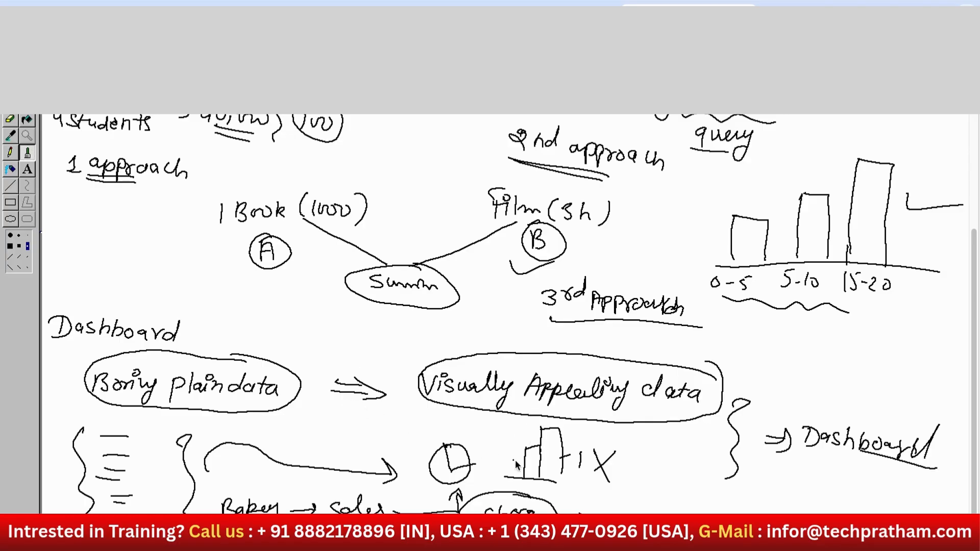
left_click_drag(651, 473, 681, 478)
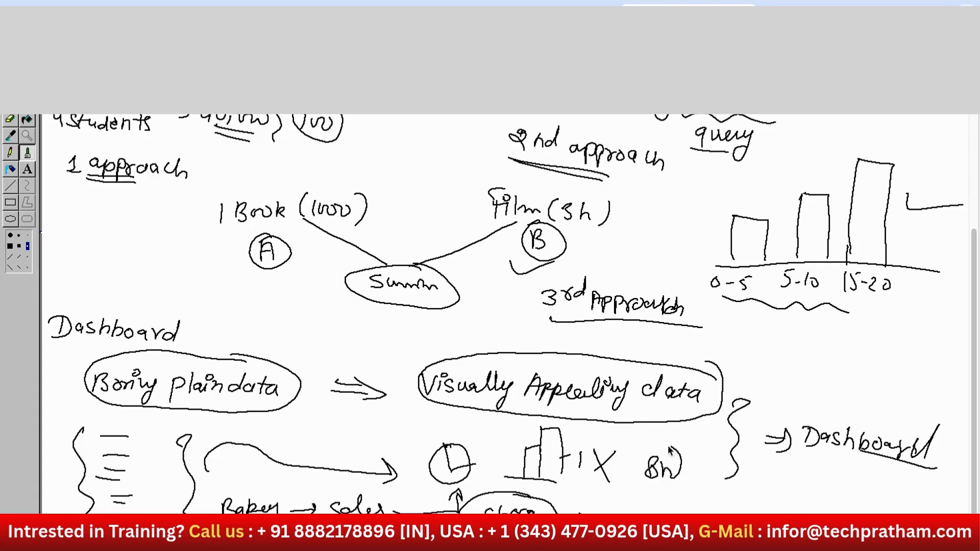
left_click_drag(663, 444, 648, 447)
mouse_move(640, 487)
left_mouse_down()
mouse_move(676, 500)
mouse_move(612, 480)
left_mouse_up()
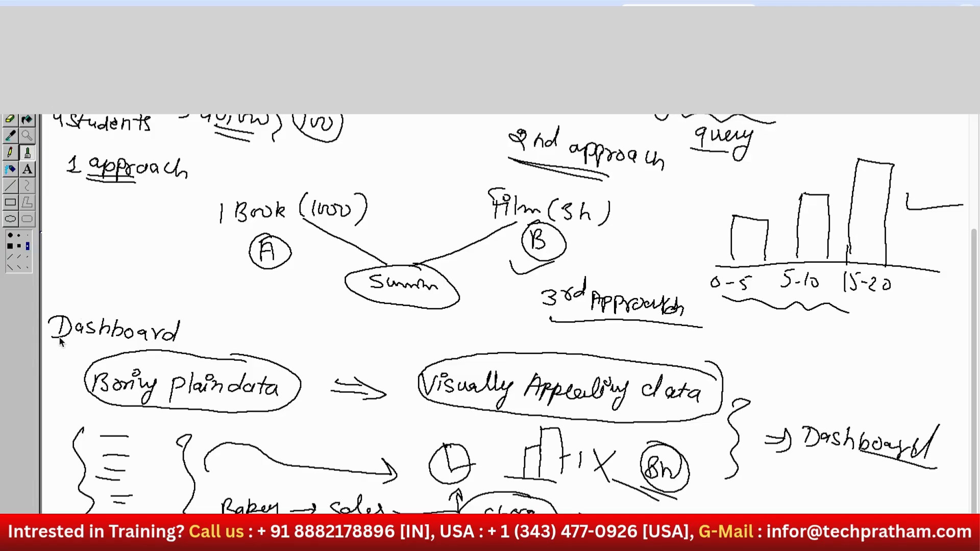
left_click_drag(49, 339, 137, 341)
left_click_drag(49, 345, 110, 349)
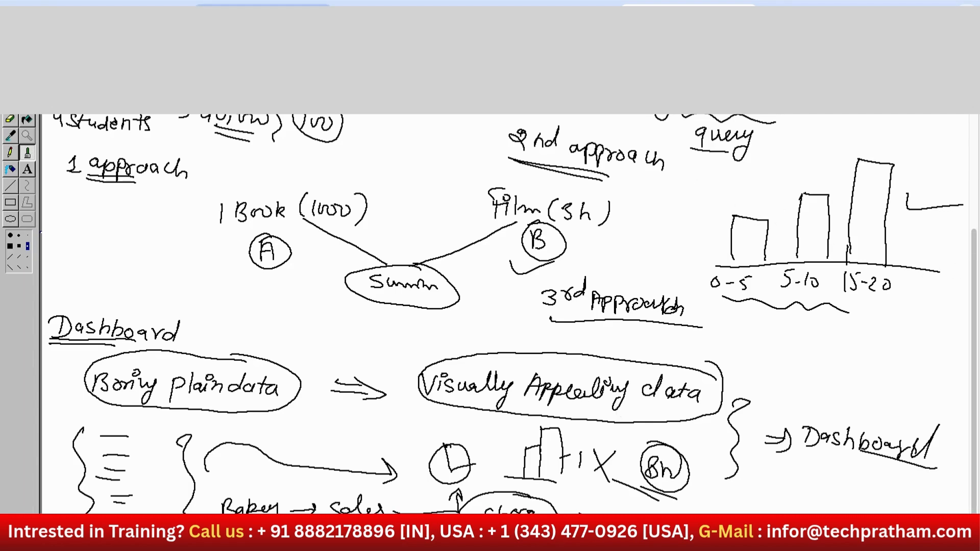
- Check the meeting call and review the whiteboard notes from the attendance table down to the Dashboard section
left_click(265, 5)
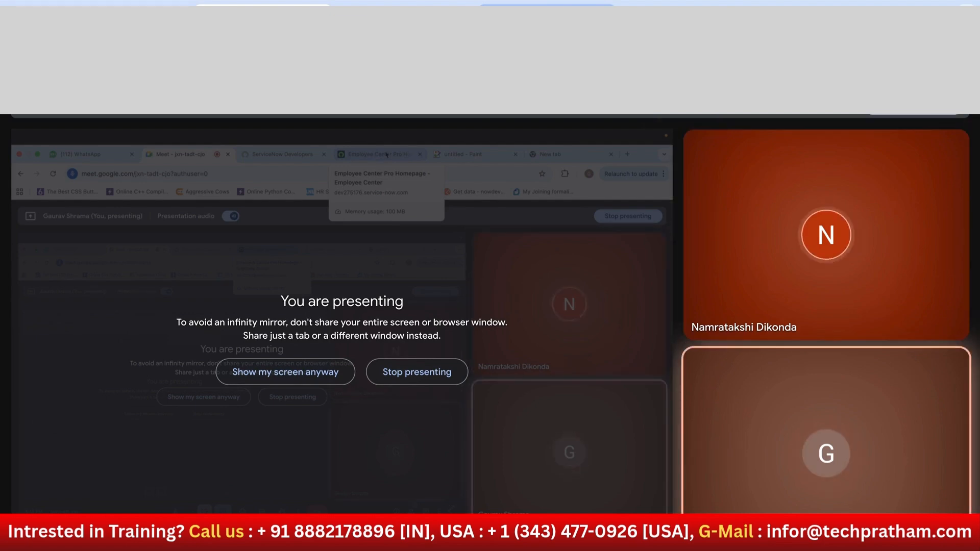
left_click(653, 3)
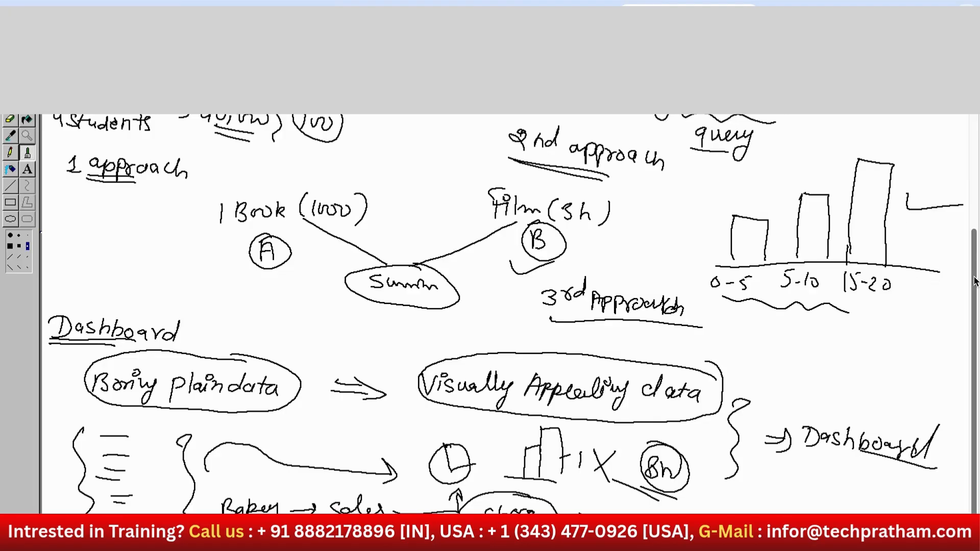
mouse_move(975, 276)
left_mouse_down()
mouse_move(972, 146)
mouse_move(955, 121)
left_mouse_up()
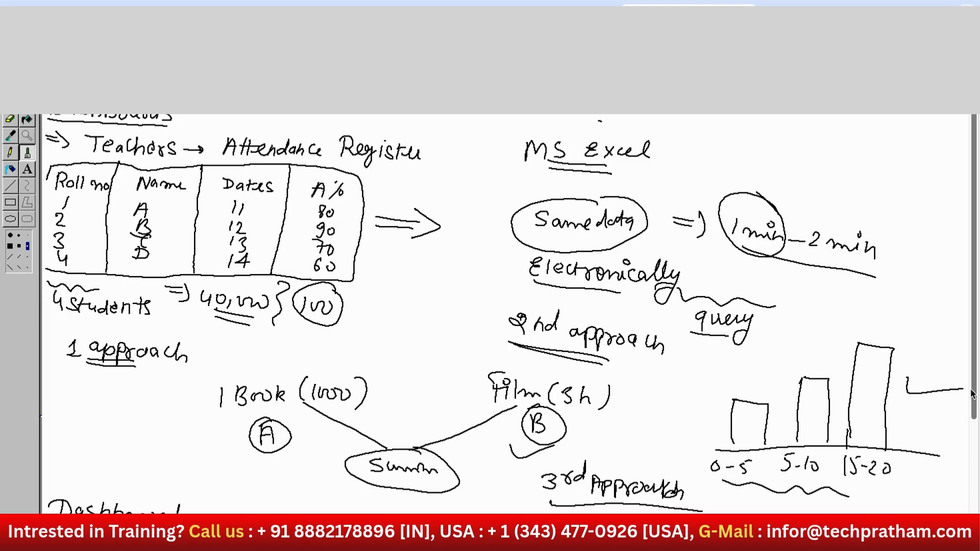
left_click_drag(974, 417, 978, 511)
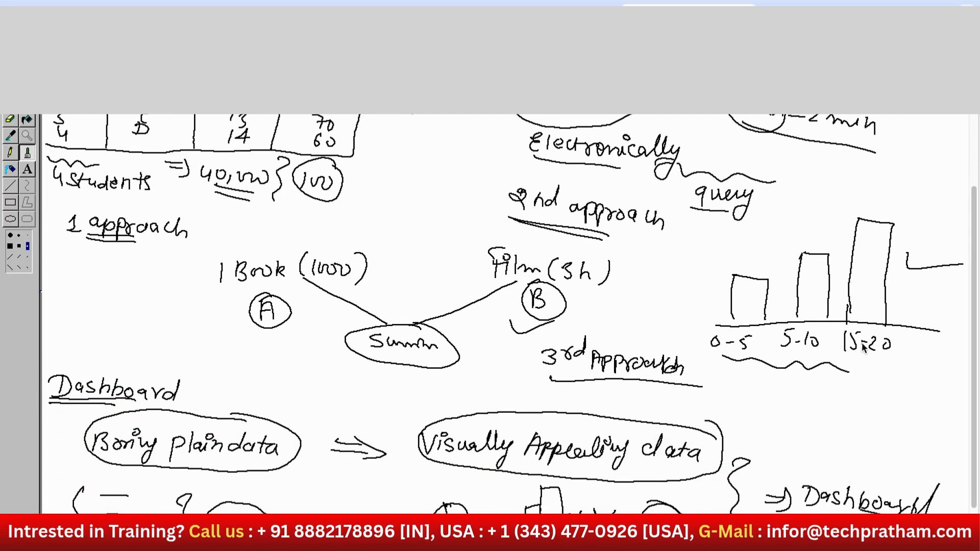
left_click_drag(976, 416, 979, 473)
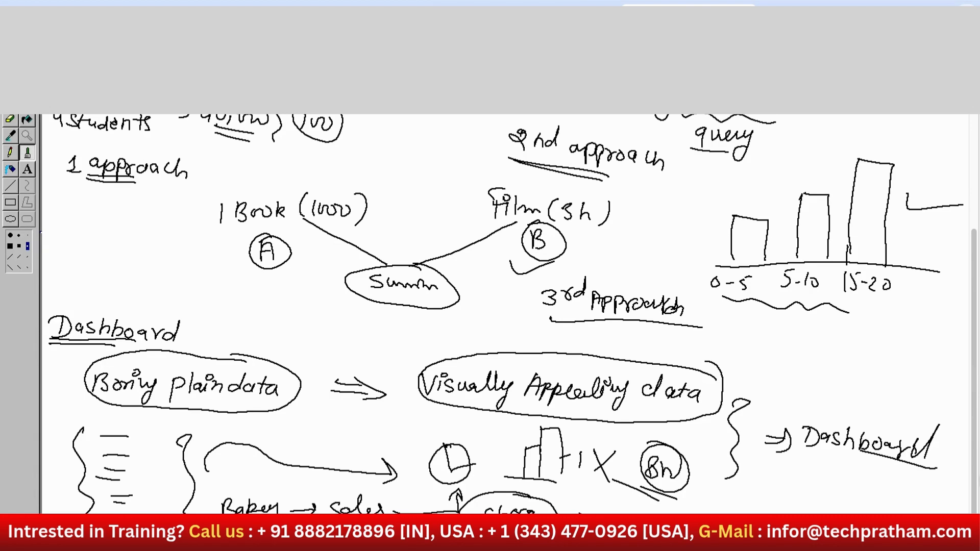
scroll(510, 314, "up", 1)
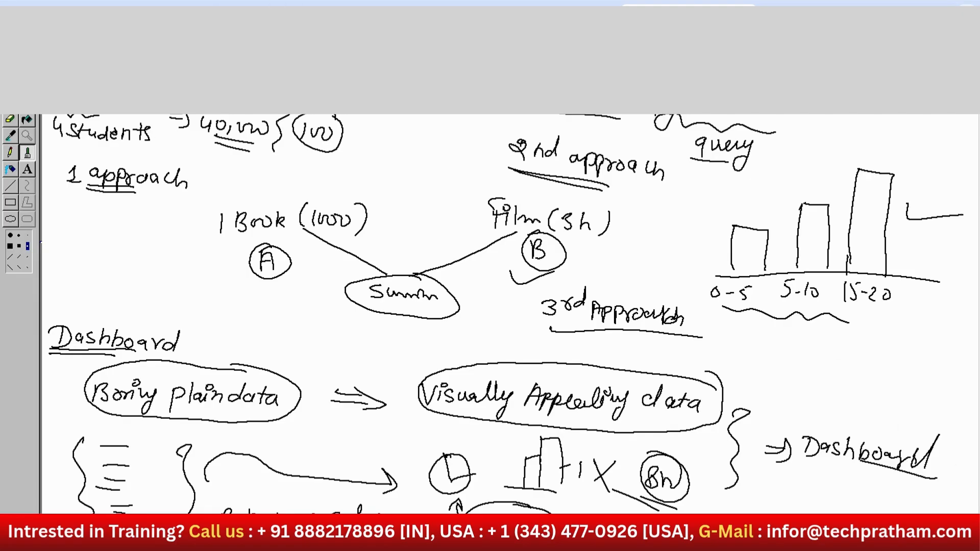
- Switch to the ServiceNow Employee Center page and go to the instance's main homepage
left_click(291, 5)
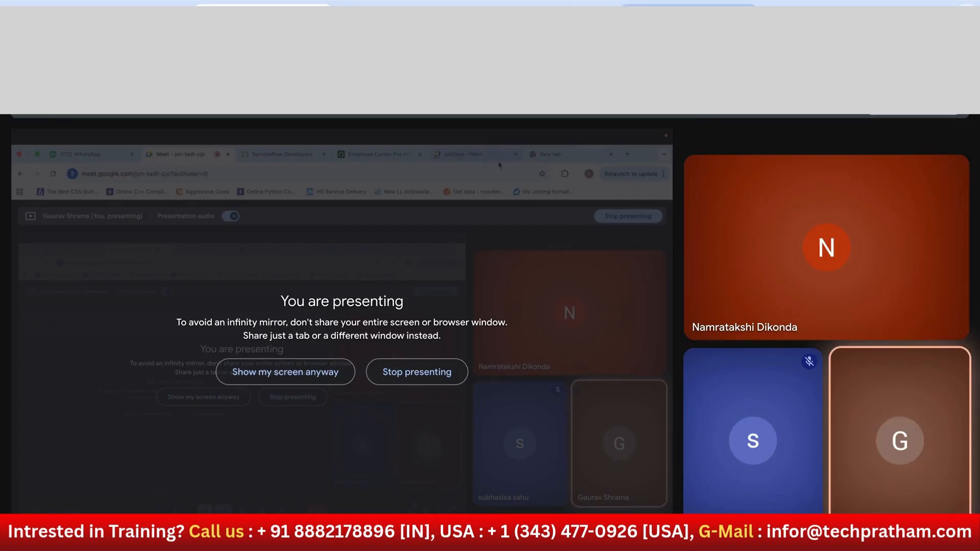
left_click(548, 5)
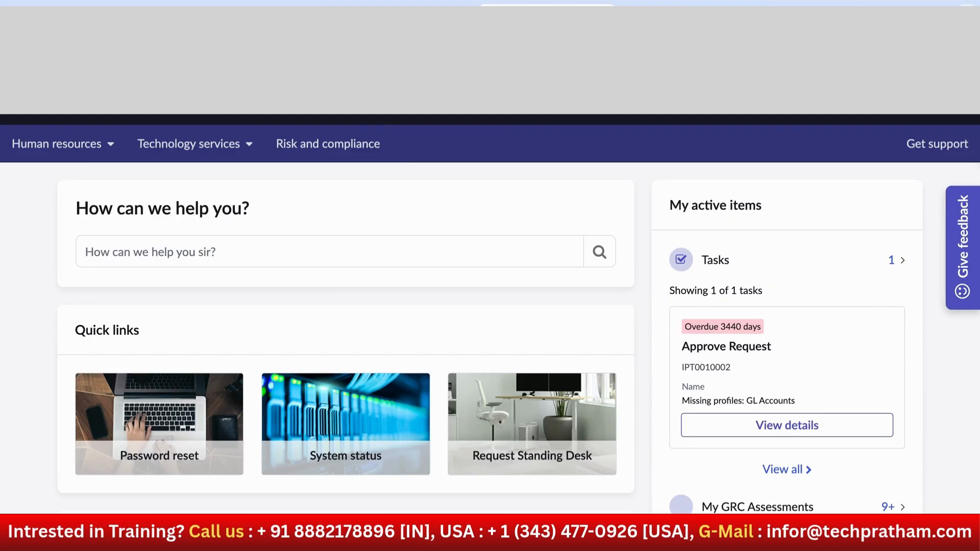
key("BackSpace")
key("Escape")
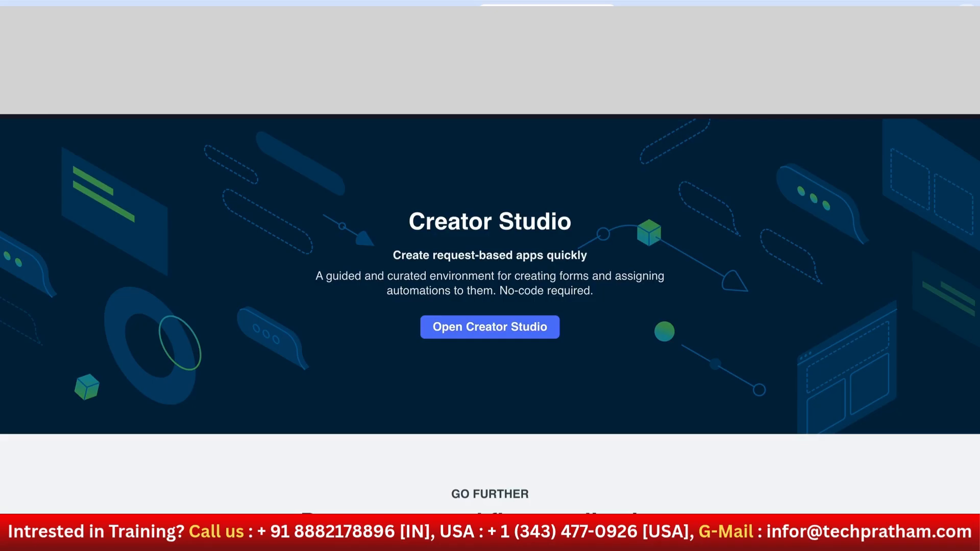
- Return to the Google Meet call and stop presenting the screen
left_click(254, 5)
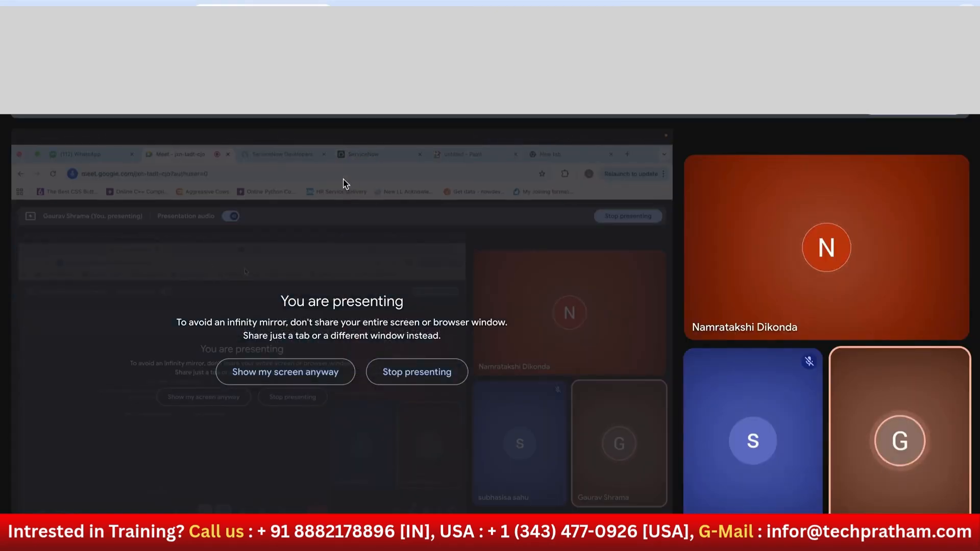
left_click(402, 383)
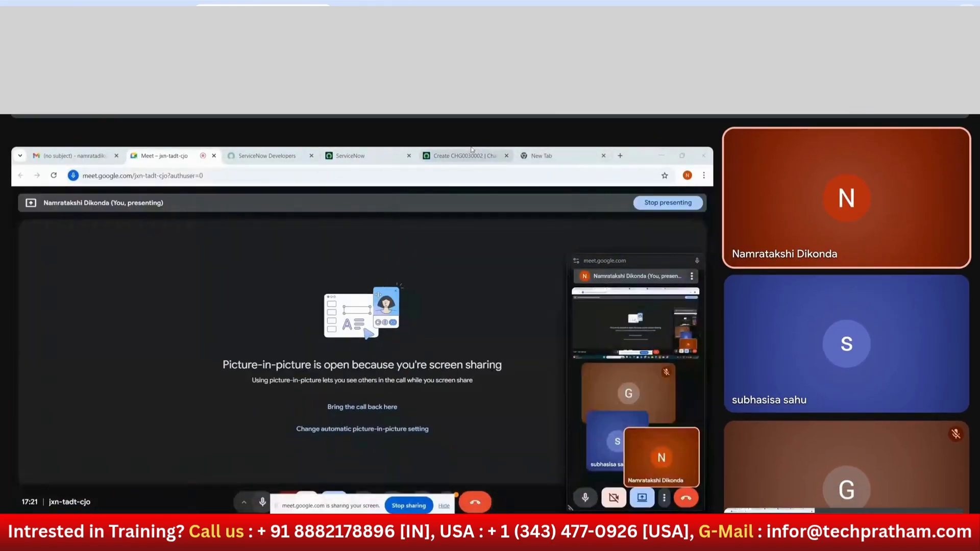
- Bring up the new change request form in the shared browser and close the floating call window covering it
left_click(470, 156)
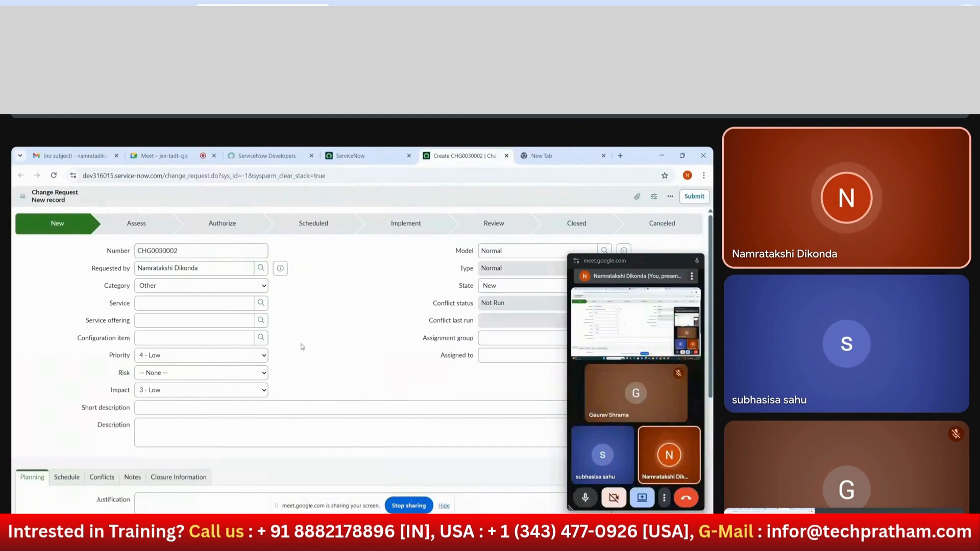
mouse_move(685, 266)
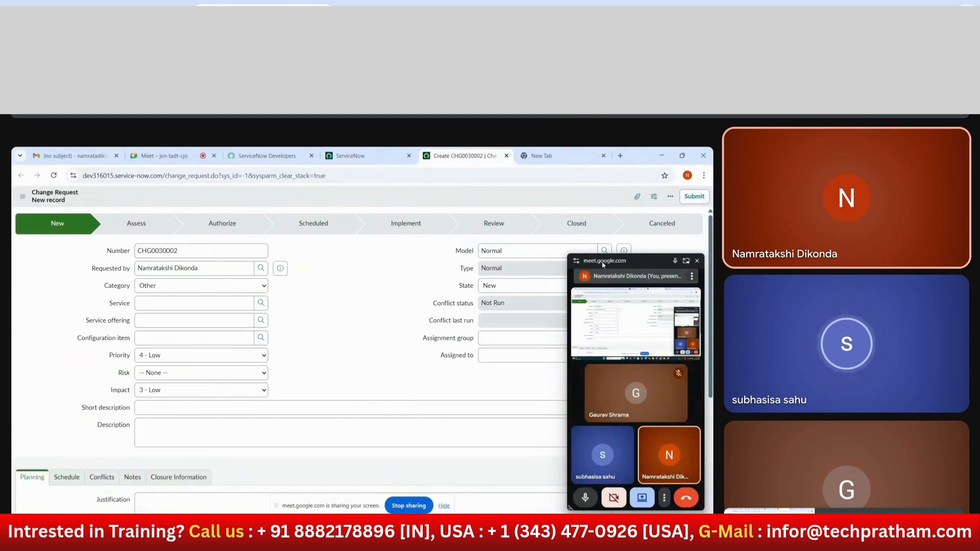
left_click(697, 261)
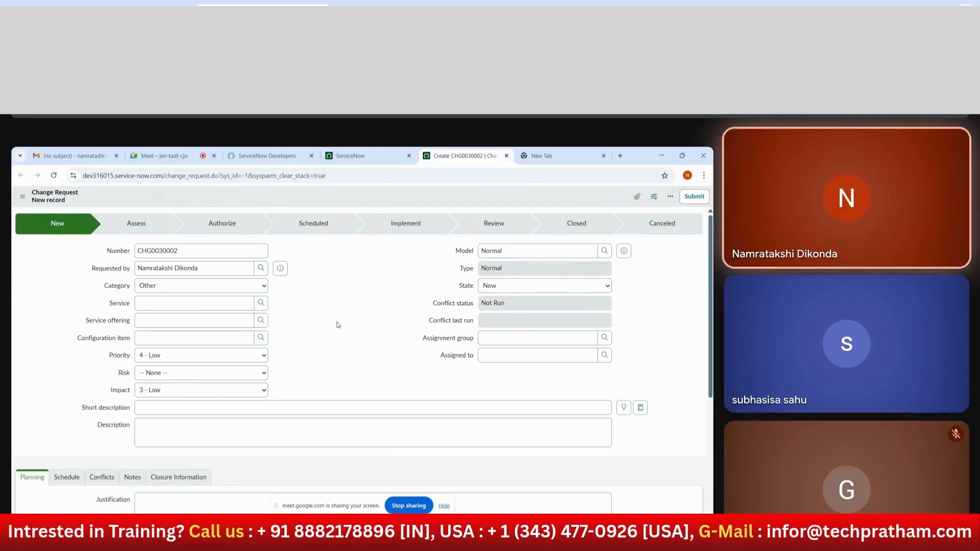
- Examine the new change request form's fields, from the general details down to the planning section
scroll(299, 325, "down", 1)
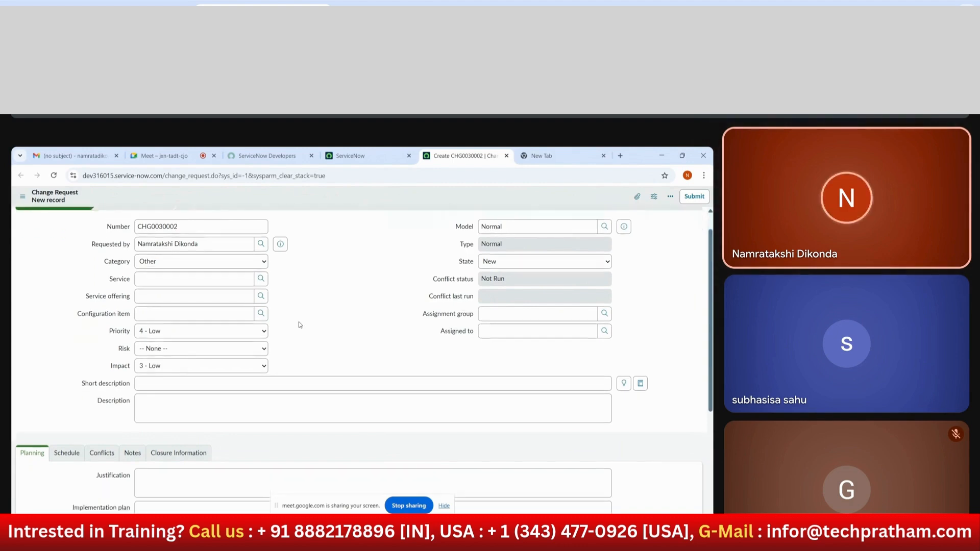
scroll(300, 325, "down", 2)
scroll(300, 325, "up", 2)
scroll(301, 326, "up", 1)
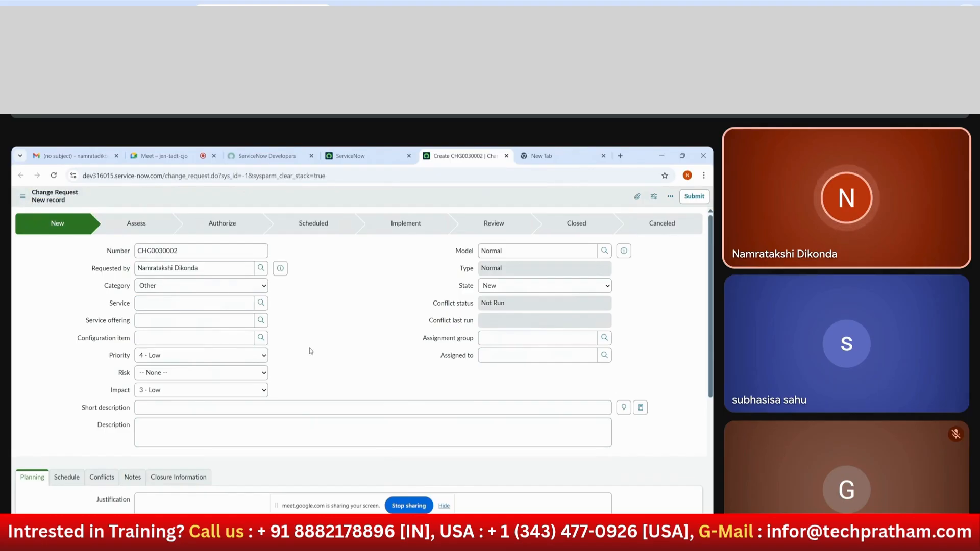
scroll(333, 348, "down", 2)
scroll(332, 348, "up", 2)
scroll(387, 405, "down", 3)
scroll(387, 405, "down", 1)
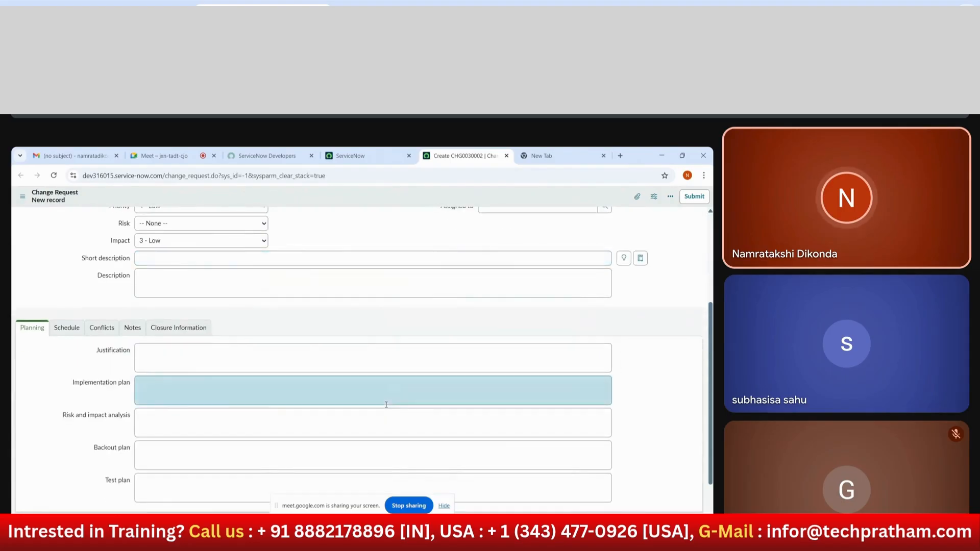
scroll(387, 404, "up", 4)
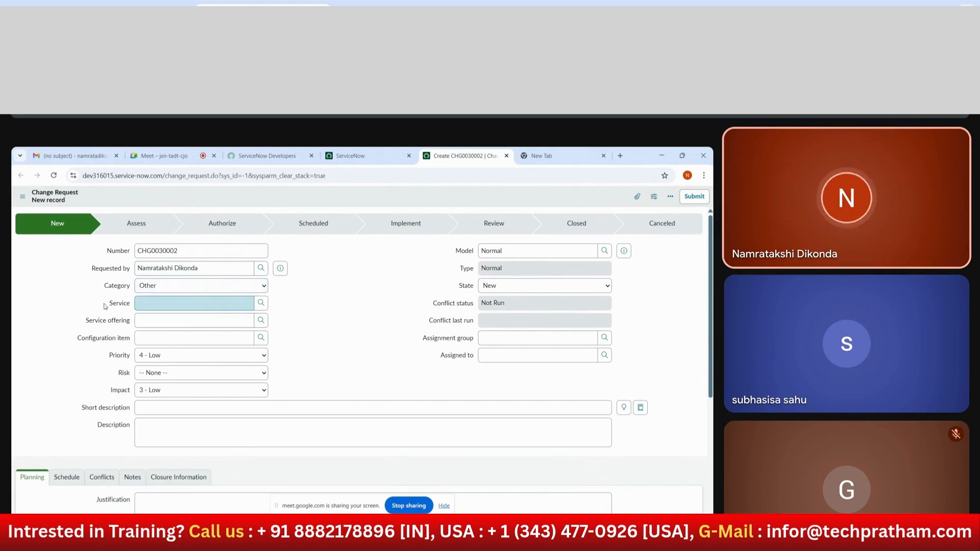
- Look through the change request's category, risk and impact options without changing them, and go over the short description and description fields
left_click(160, 286)
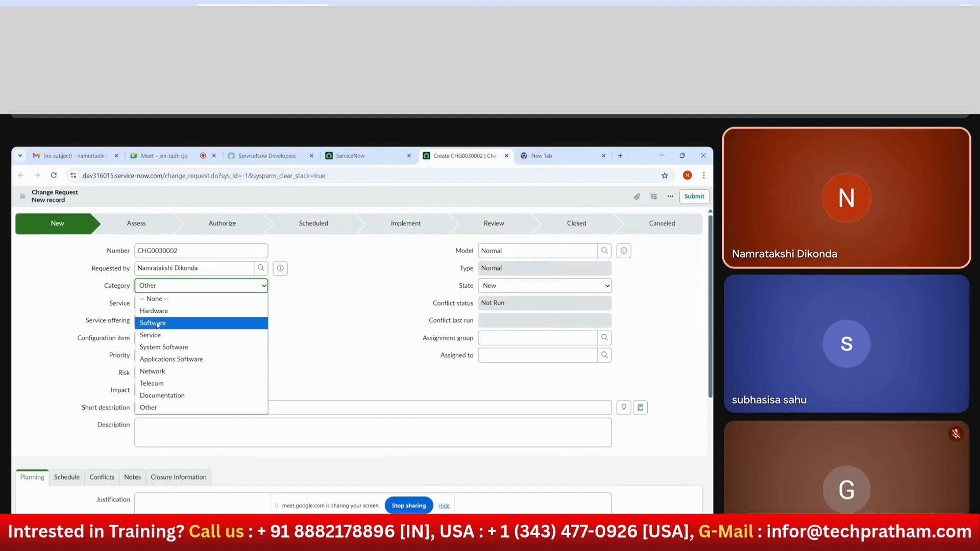
left_click(373, 354)
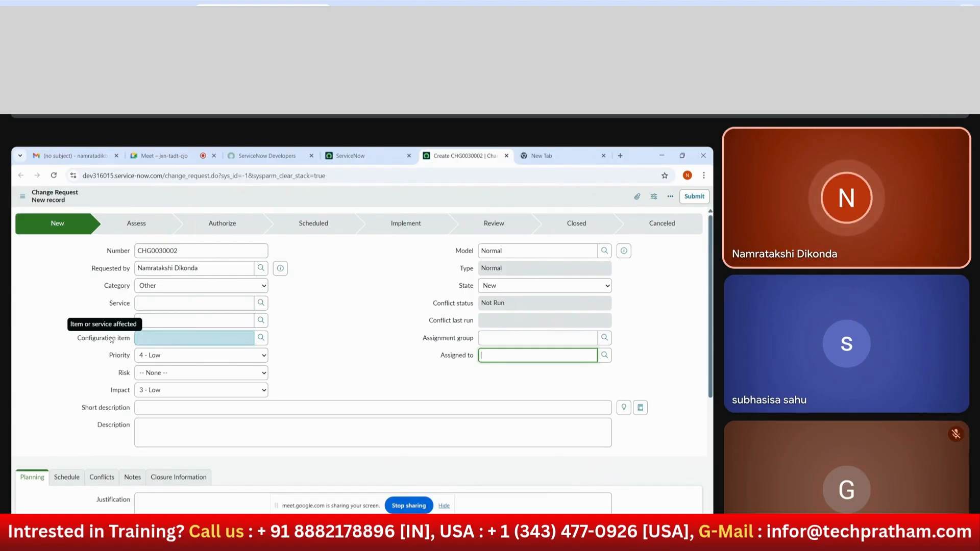
left_click(141, 376)
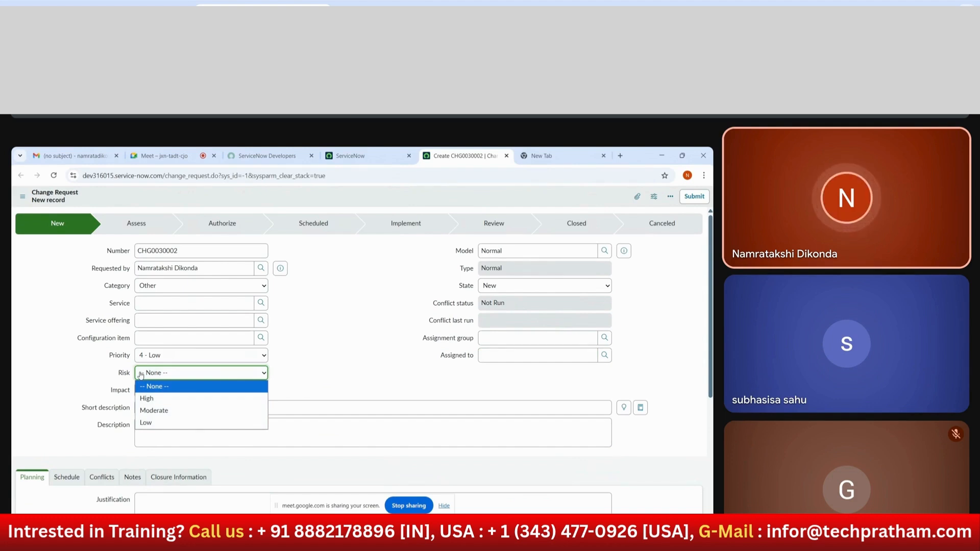
left_click(120, 388)
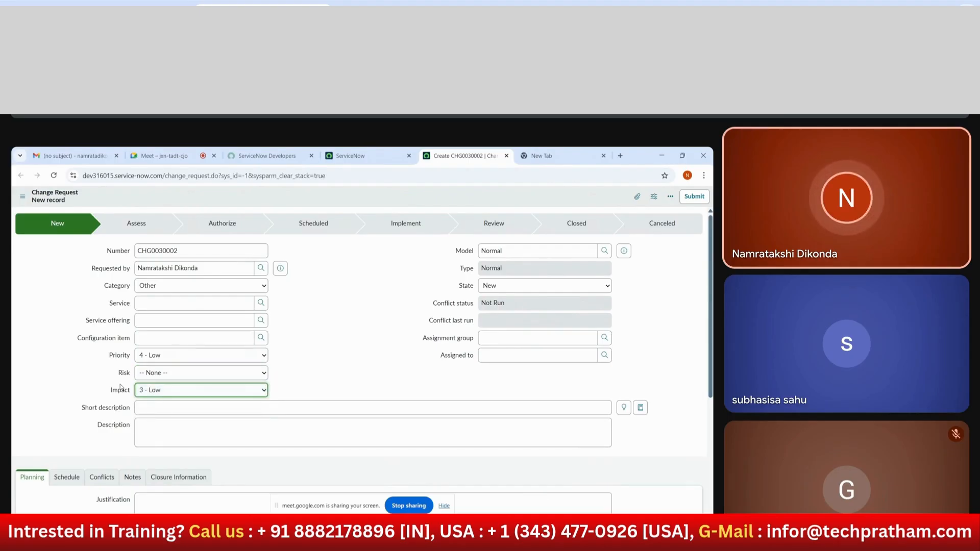
left_click(146, 395)
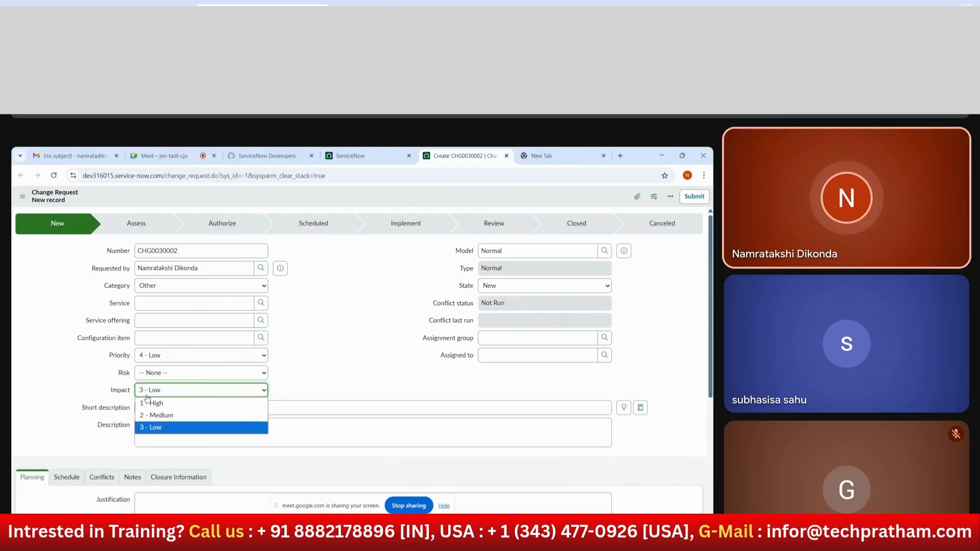
left_click(363, 329)
left_click(113, 409)
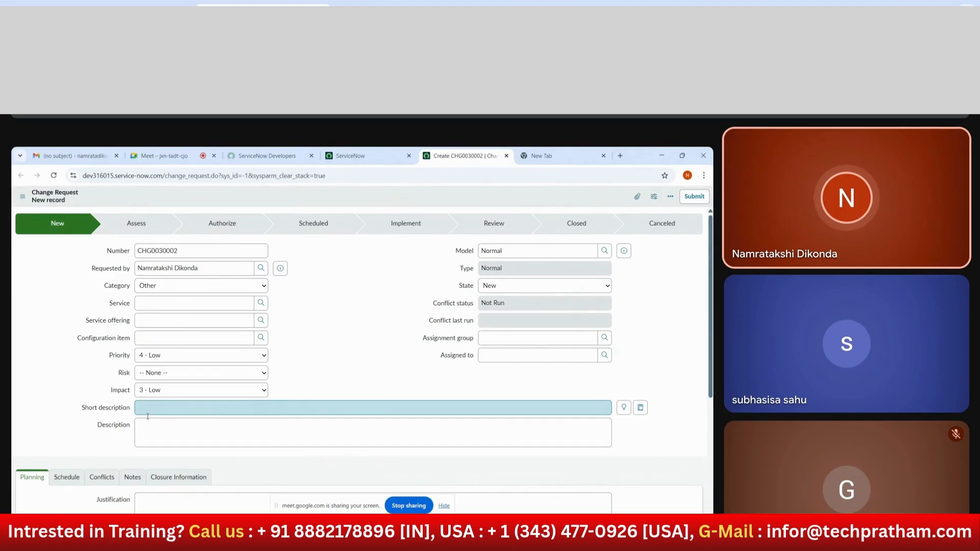
left_click(156, 431)
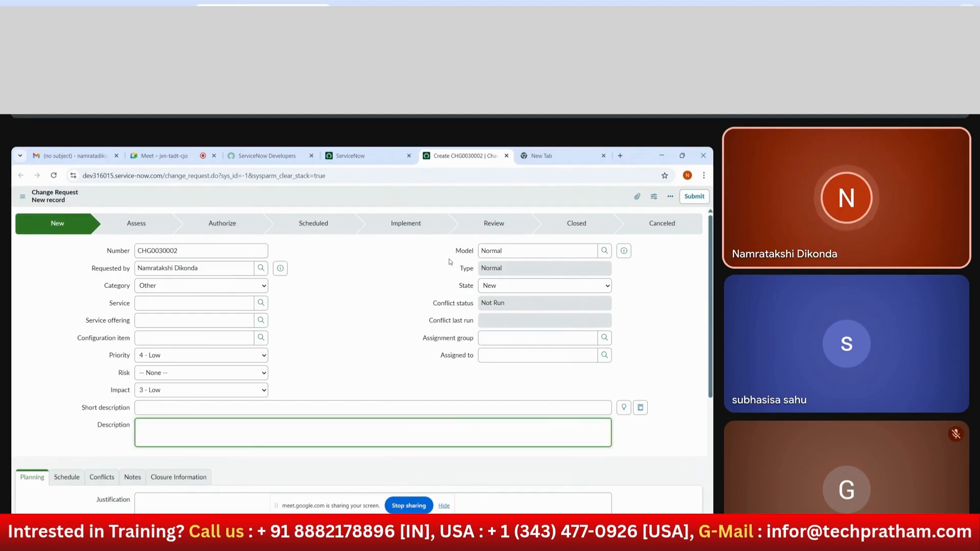
- Review the change request's model and type fields and look through the available state options without changing the state
left_click(482, 251)
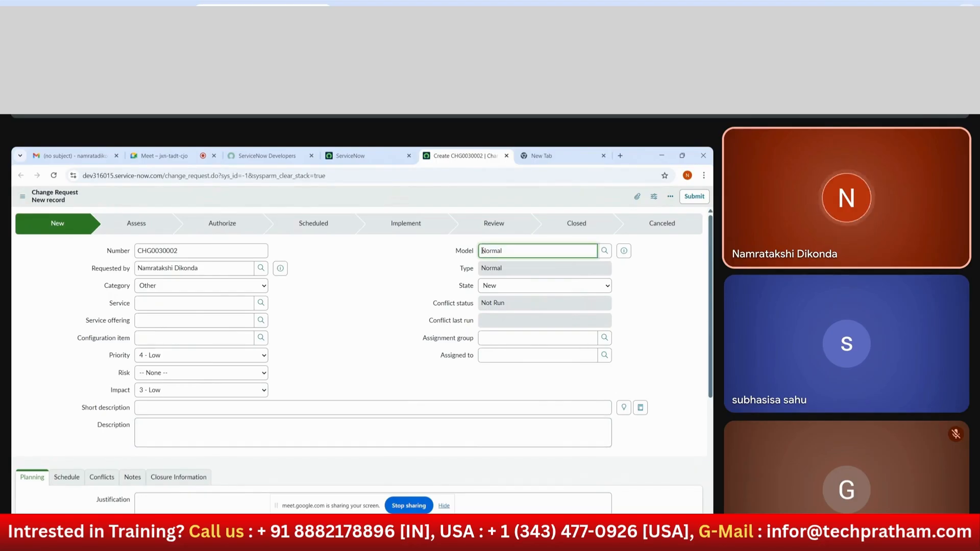
left_click(472, 271)
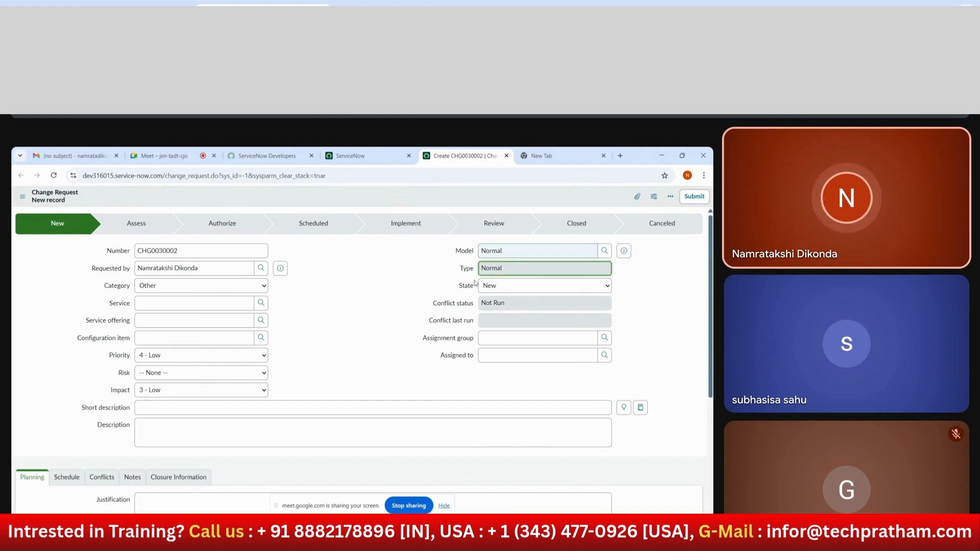
left_click(491, 287)
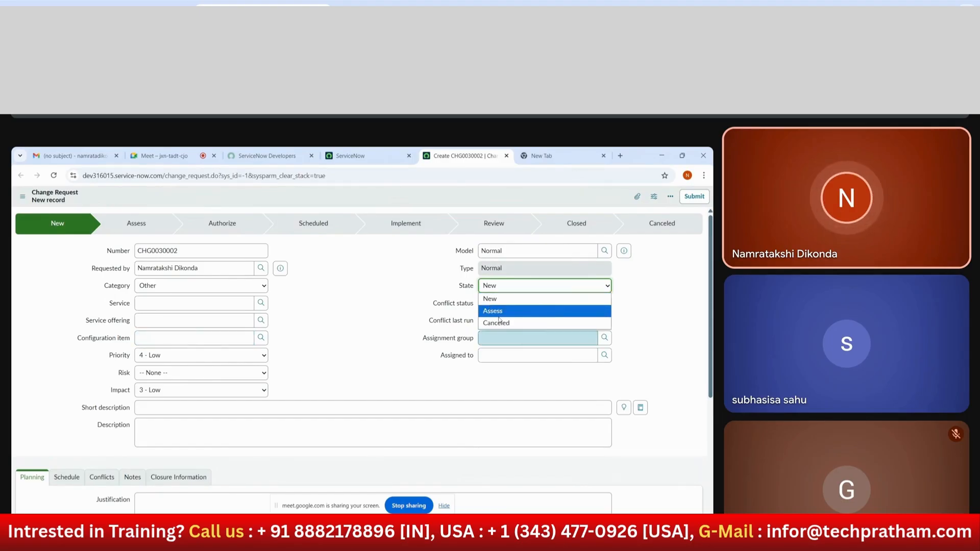
left_click(409, 326)
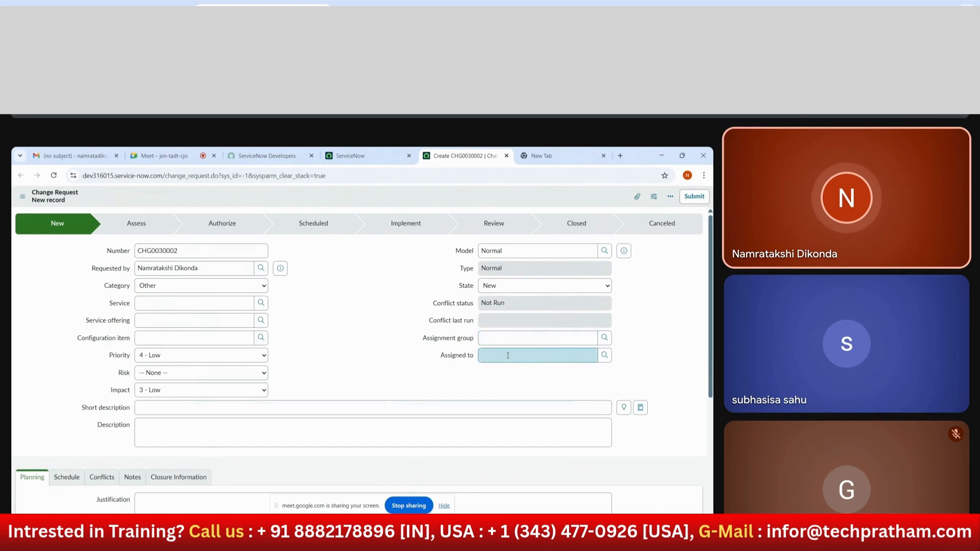
- Examine the planning fields one by one: justification, implementation plan, risk and impact analysis, backout plan and test plan
scroll(511, 343, "down", 3)
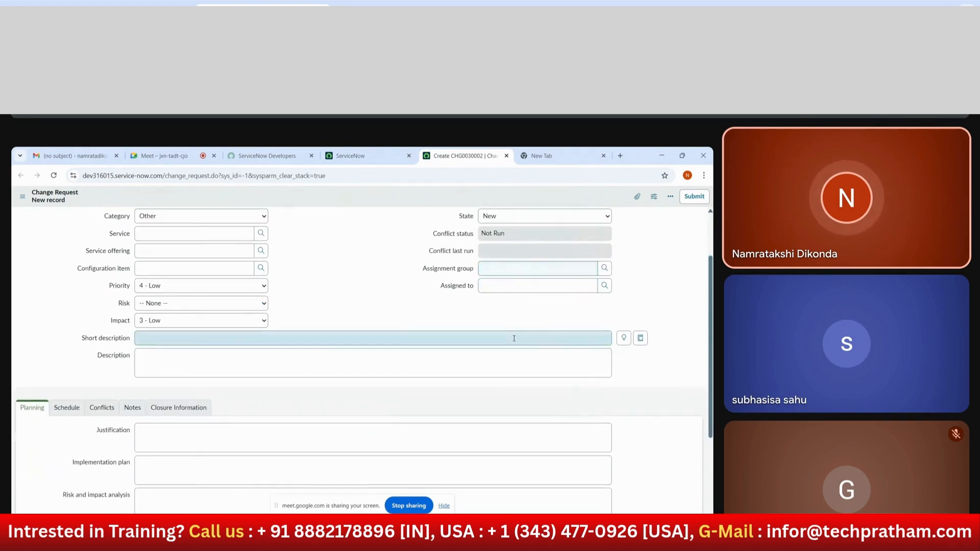
scroll(288, 397, "down", 1)
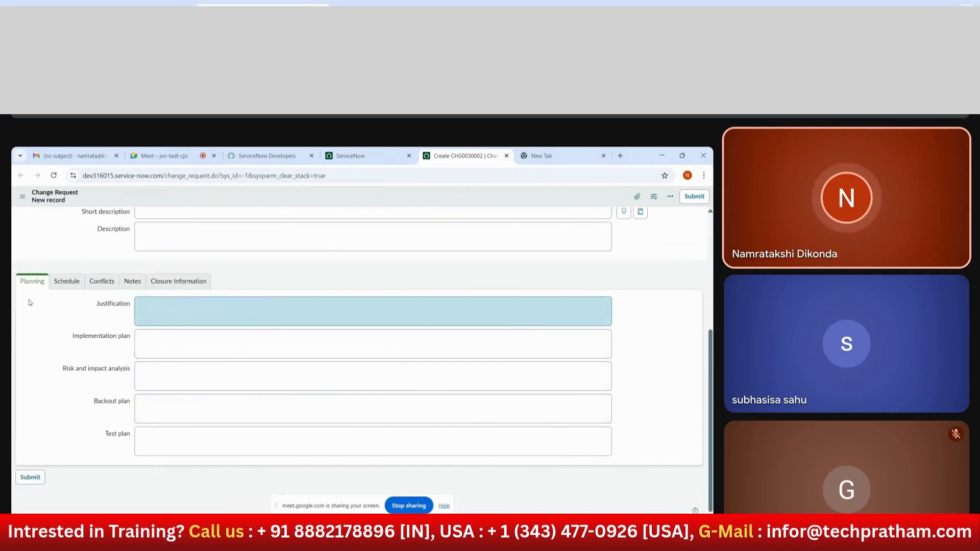
left_click(177, 312)
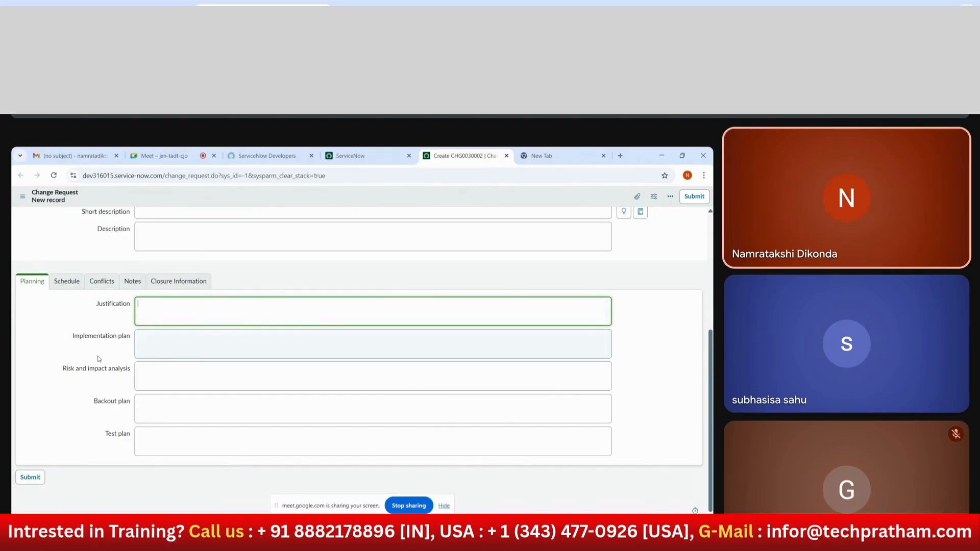
left_click(163, 342)
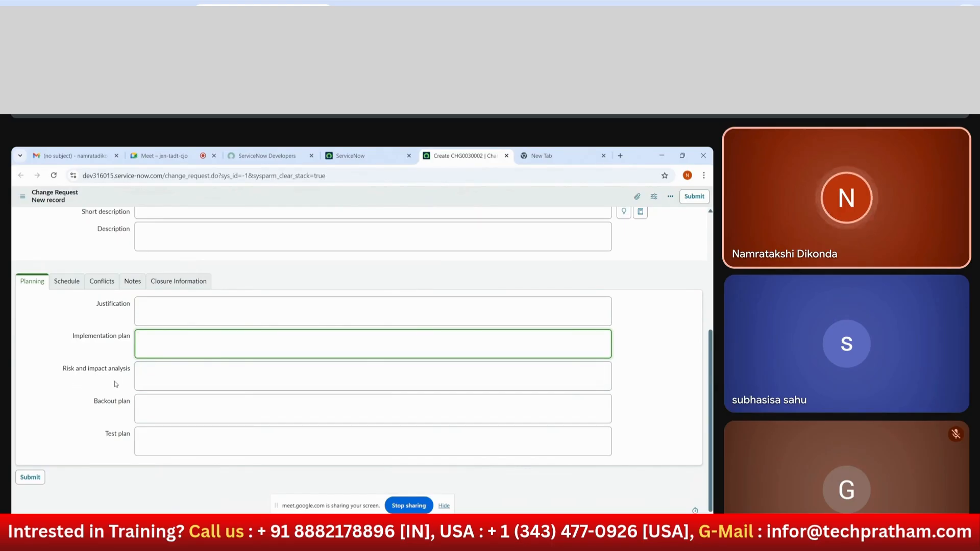
left_click(164, 374)
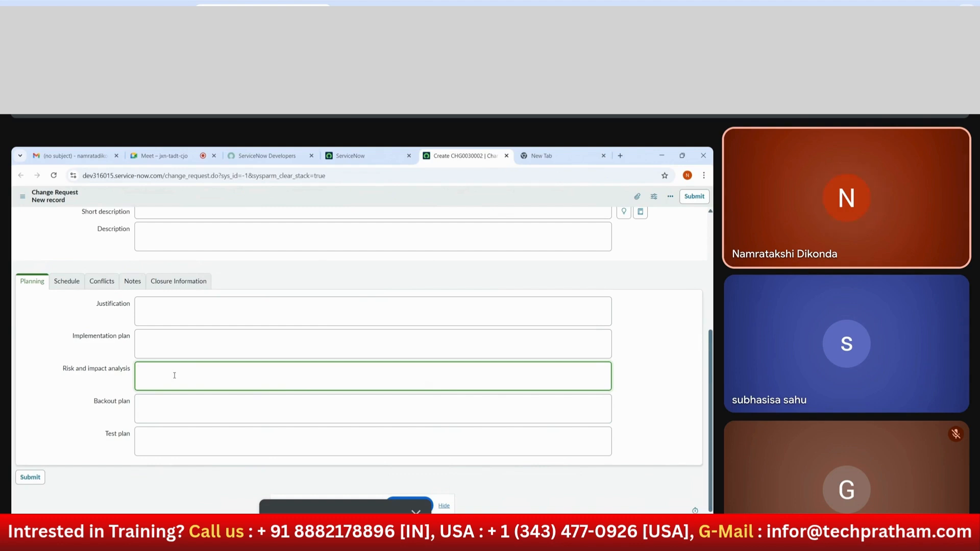
mouse_move(101, 413)
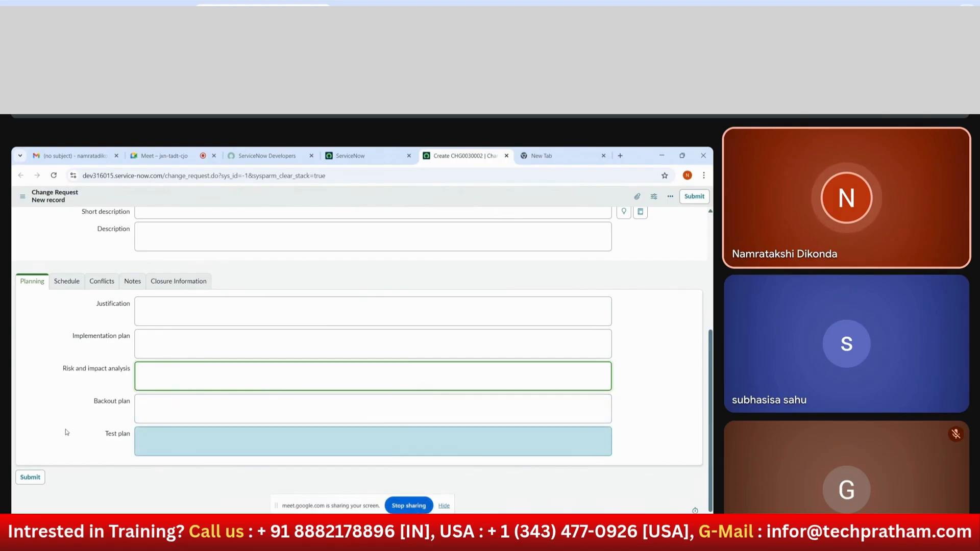
left_click(160, 413)
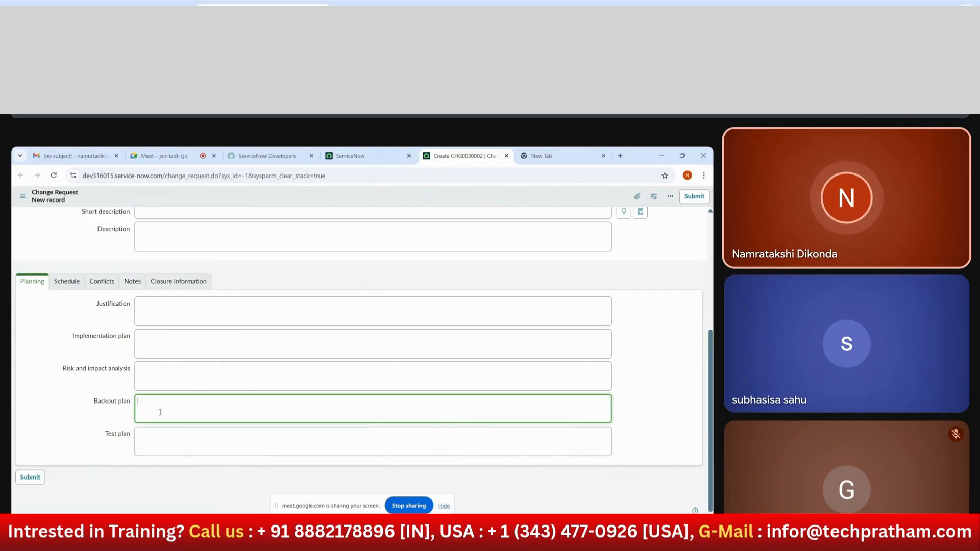
left_click(111, 451)
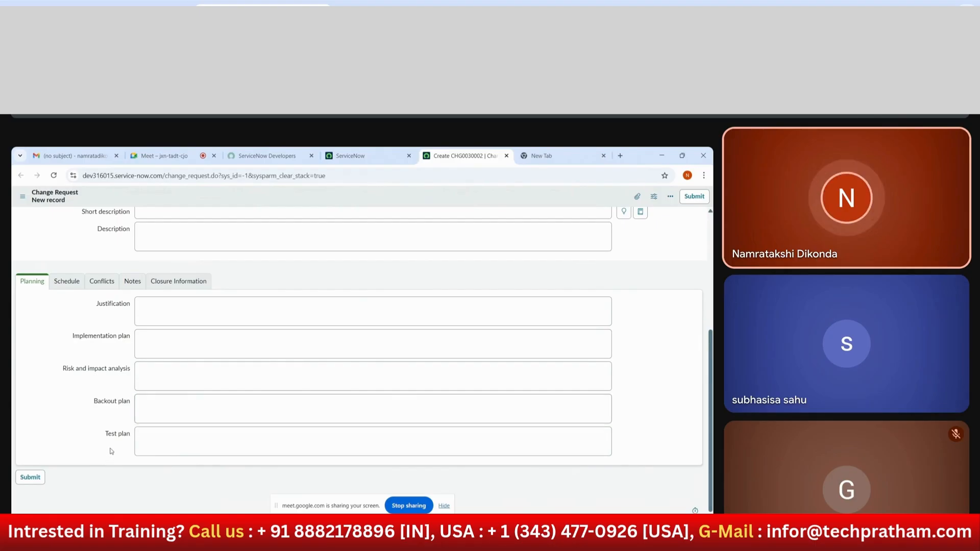
left_click(161, 440)
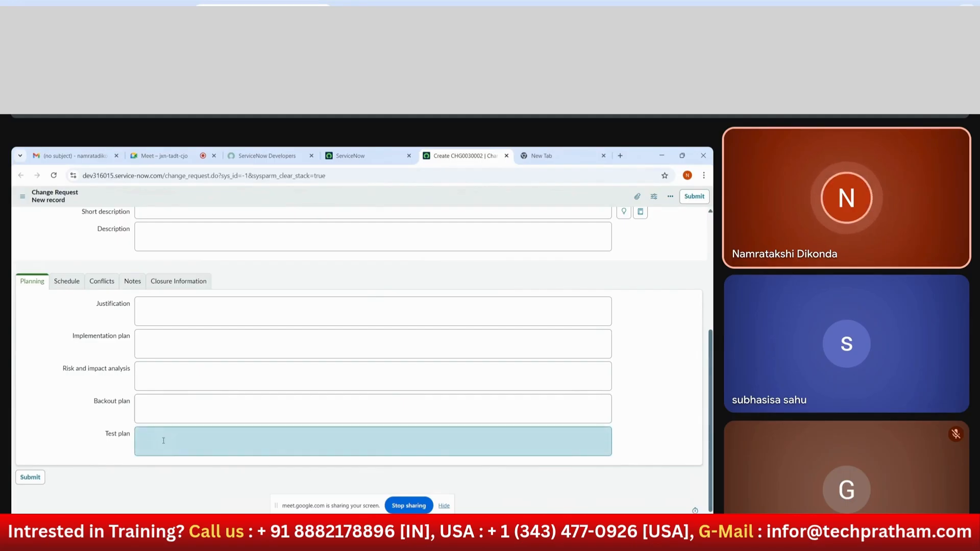
left_click(161, 440)
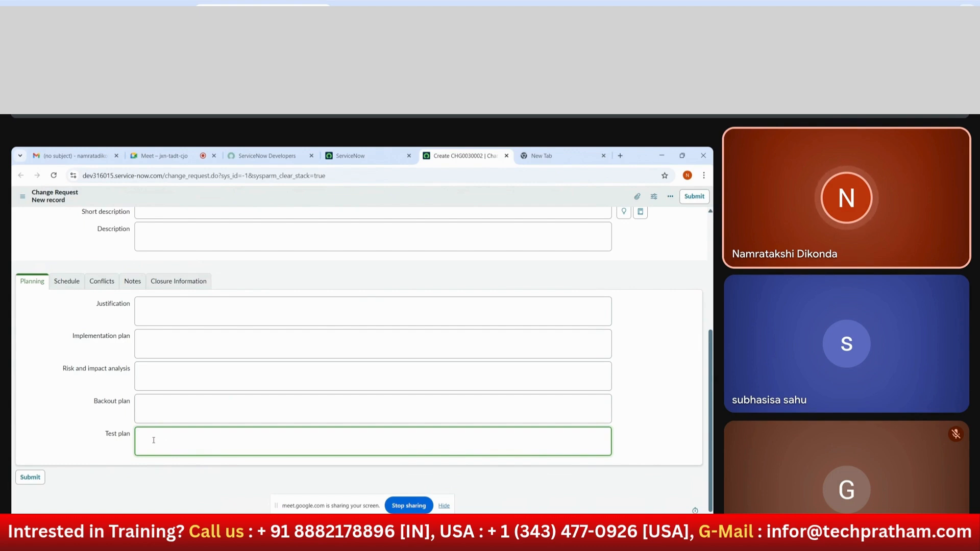
- Examine the change request's schedule details, including the CAB required and CAB recommendation fields, and its conflict detection section
left_click(67, 281)
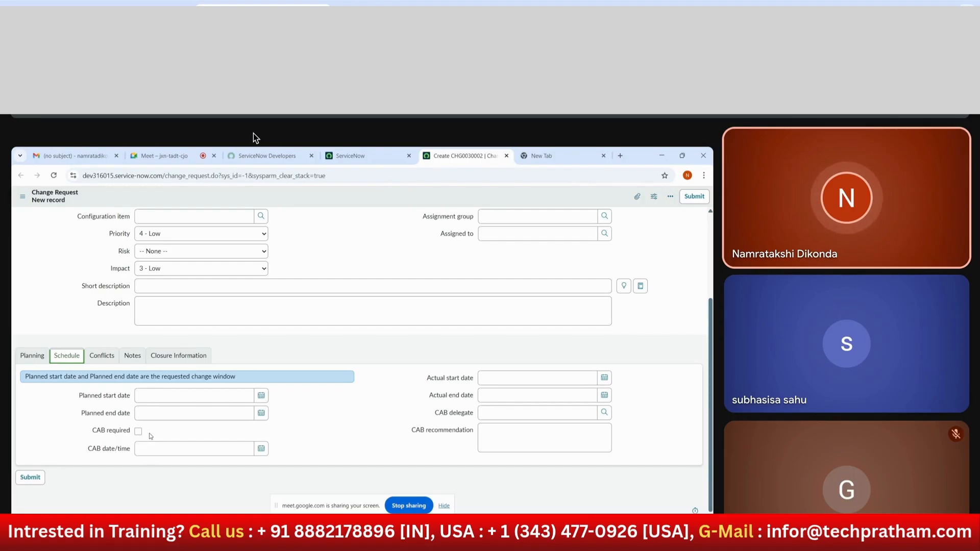
left_click(138, 432)
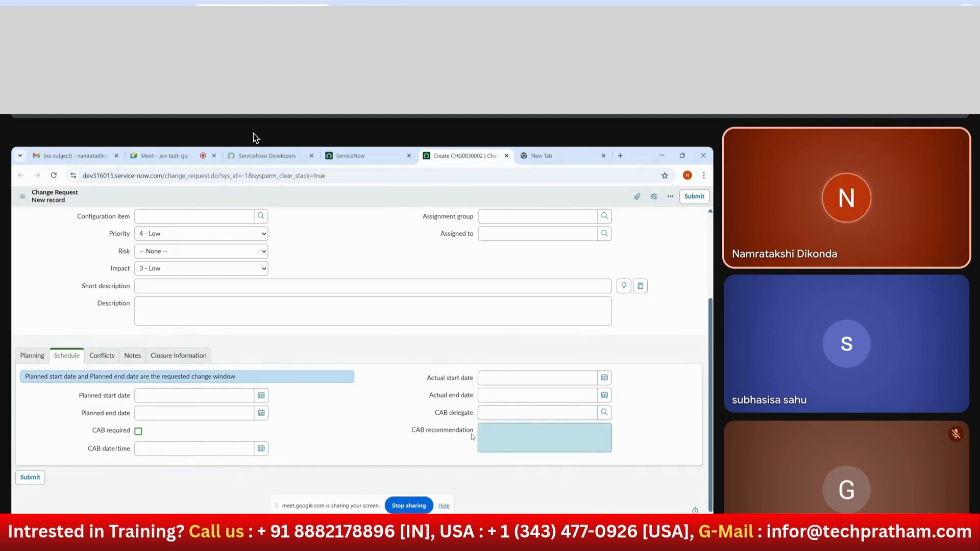
left_click(498, 435)
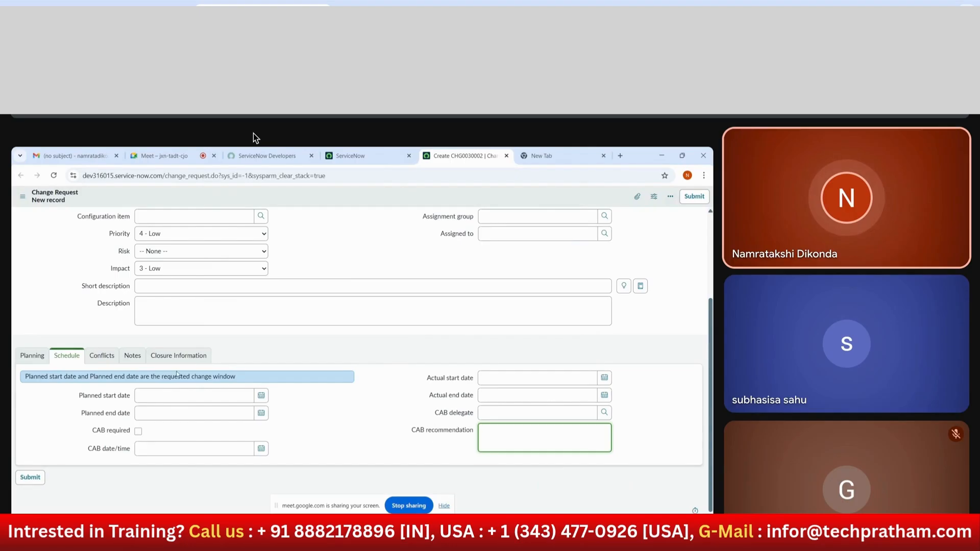
left_click(102, 356)
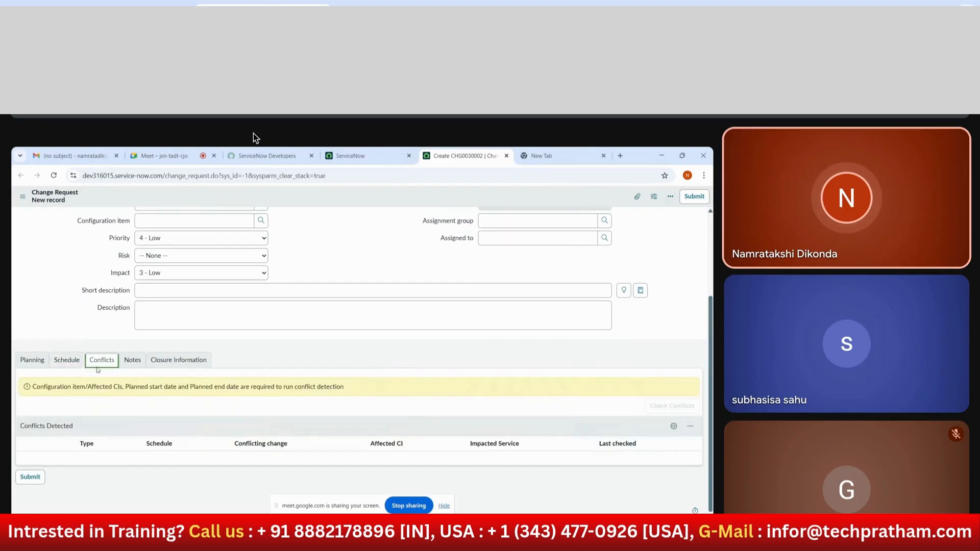
left_click(69, 362)
left_click(101, 360)
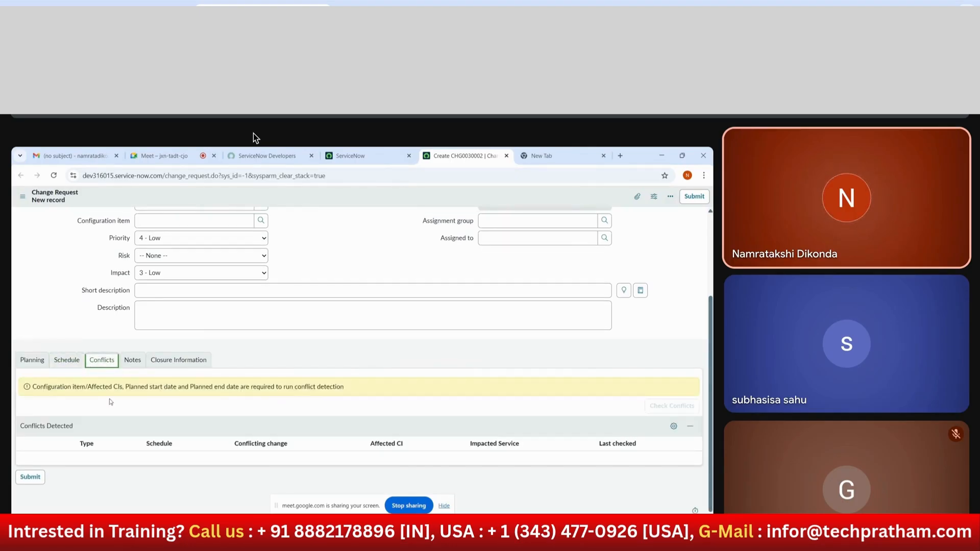
scroll(135, 452, "up", 3)
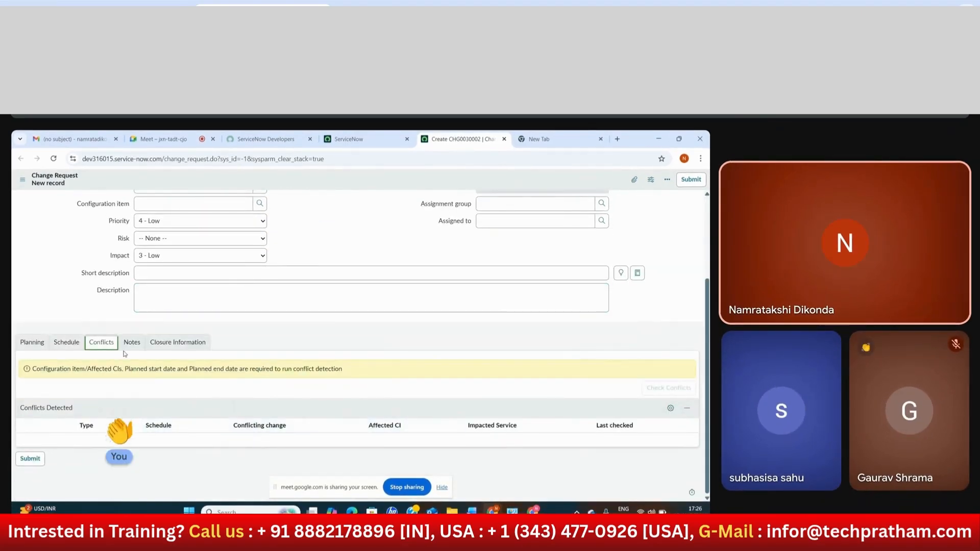
- Examine the customer-visible comments and work notes, plus the close code options and close notes in the closure information
left_click(131, 344)
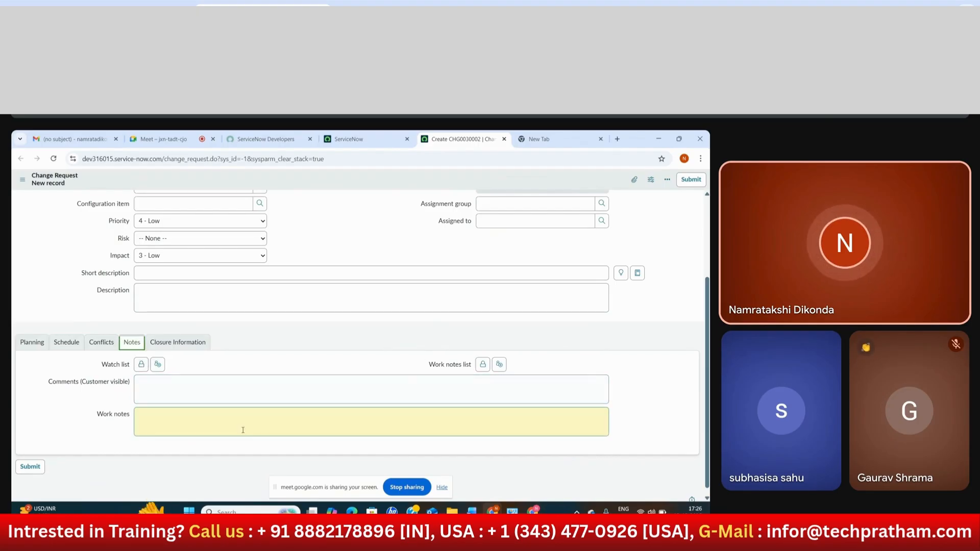
left_click(164, 390)
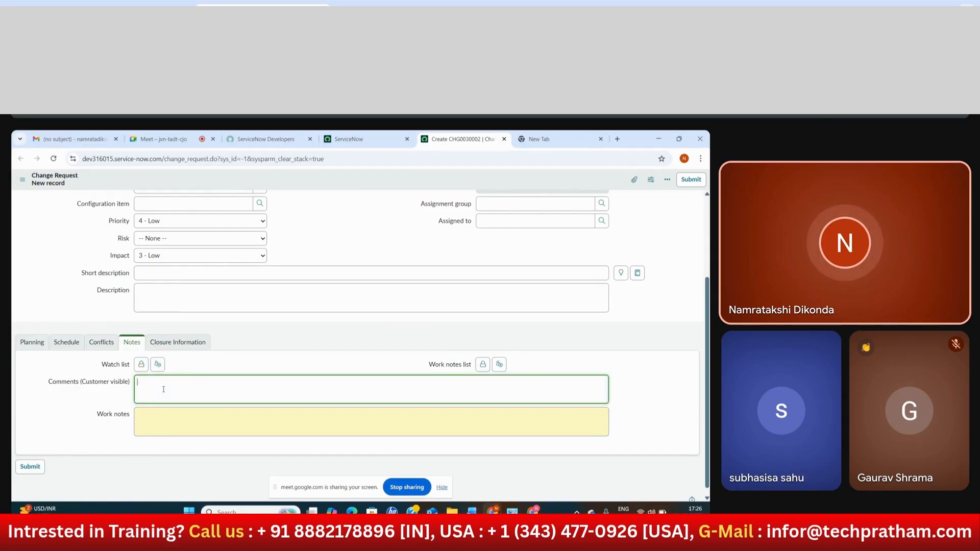
left_click_drag(103, 415, 132, 415)
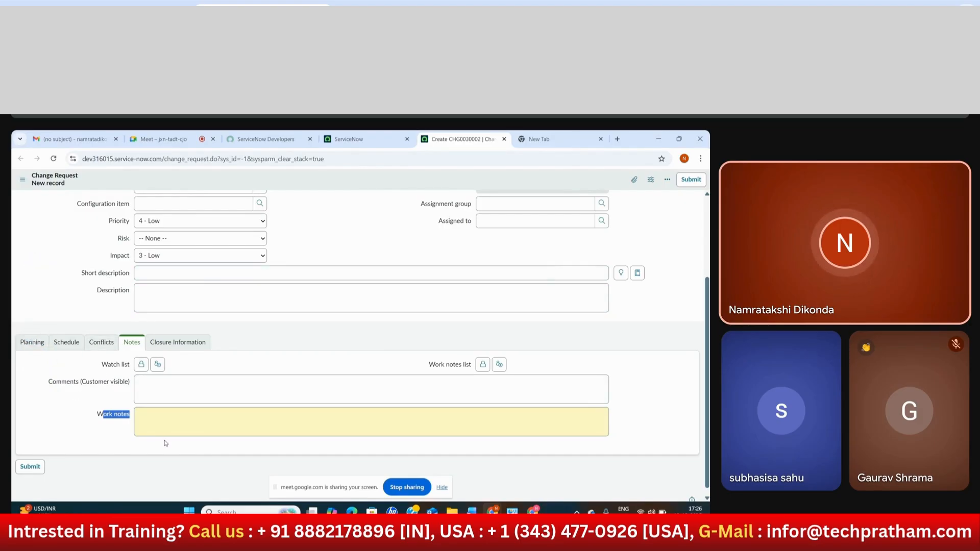
left_click(178, 342)
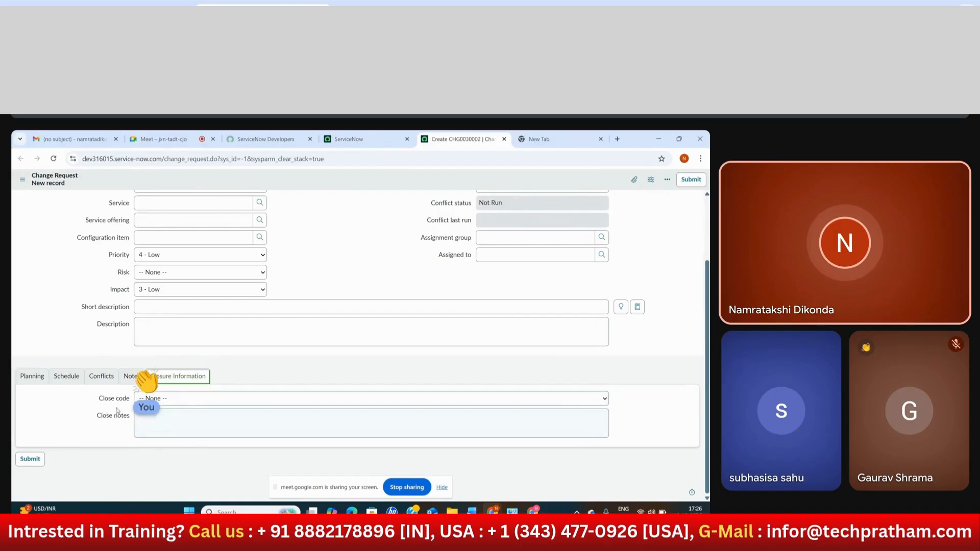
left_click(163, 400)
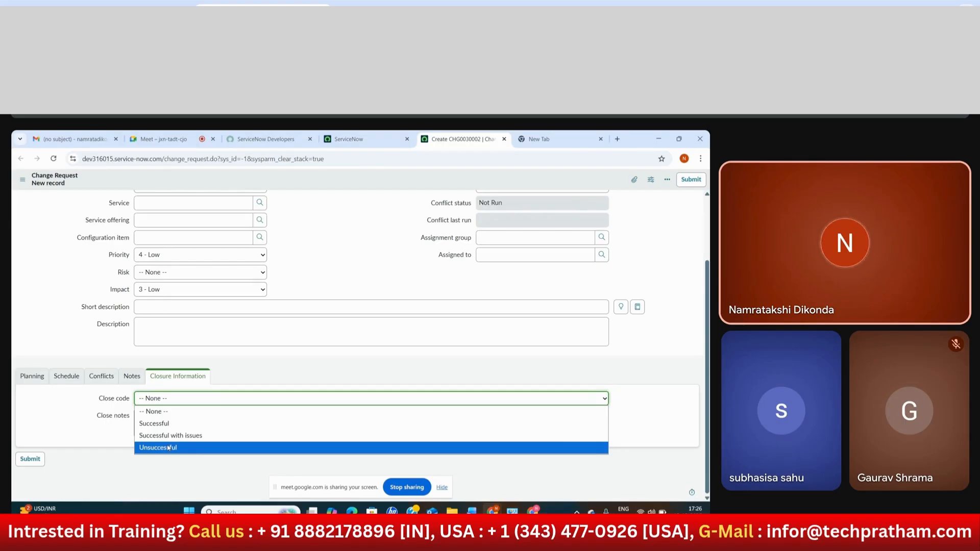
left_click(112, 439)
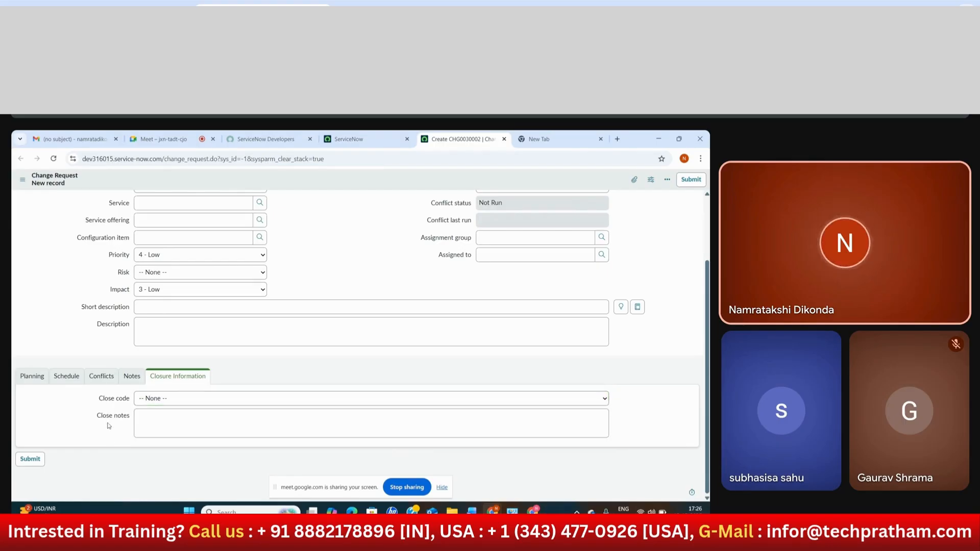
left_click(180, 429)
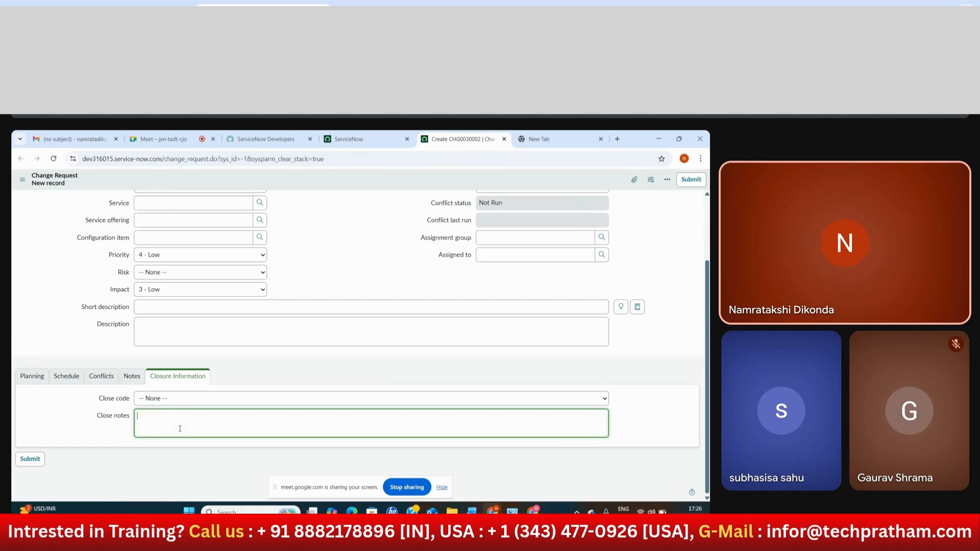
scroll(180, 429, "up", 3)
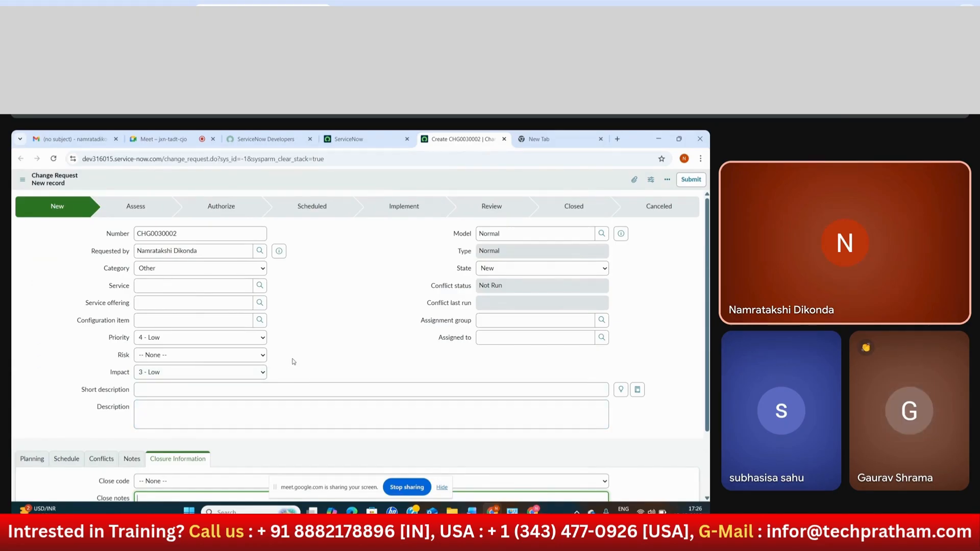
- Review the change request's planning fields again and return to its short description field
key("XF86AudioRaiseVolume")
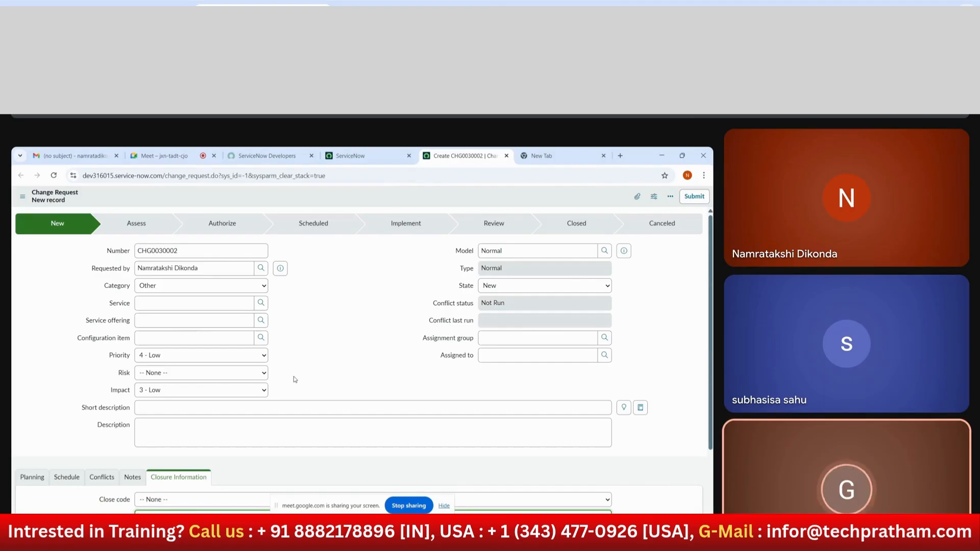
scroll(294, 380, "down", 3)
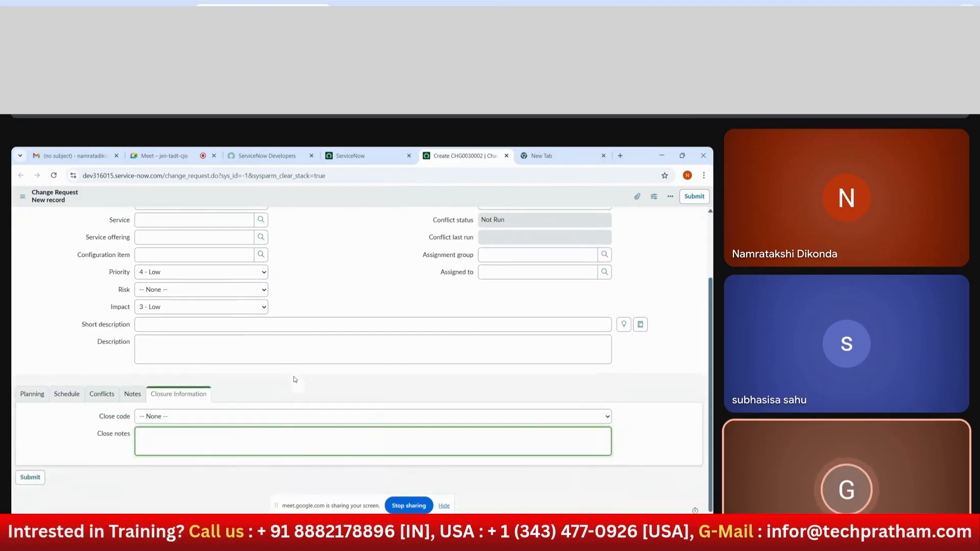
left_click(32, 394)
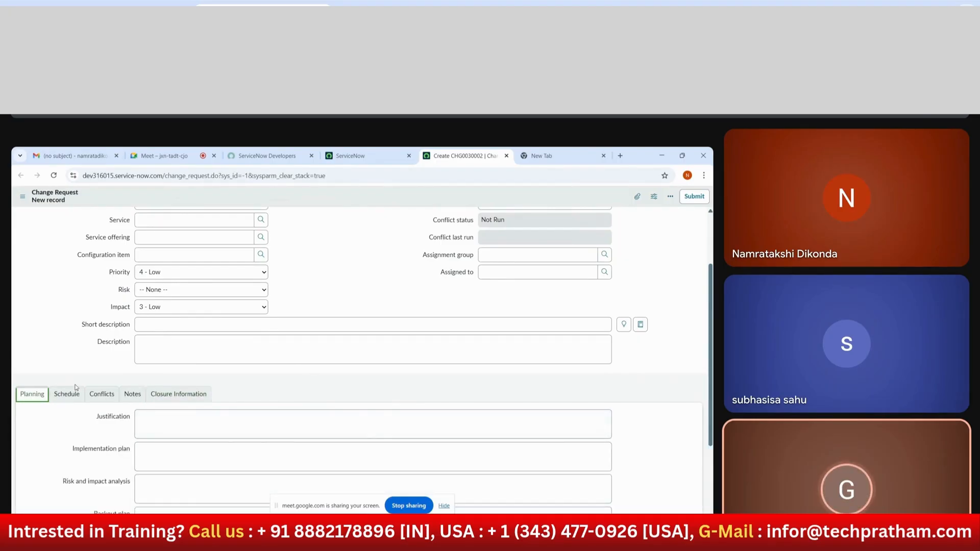
scroll(76, 445, "down", 3)
scroll(75, 446, "down", 1)
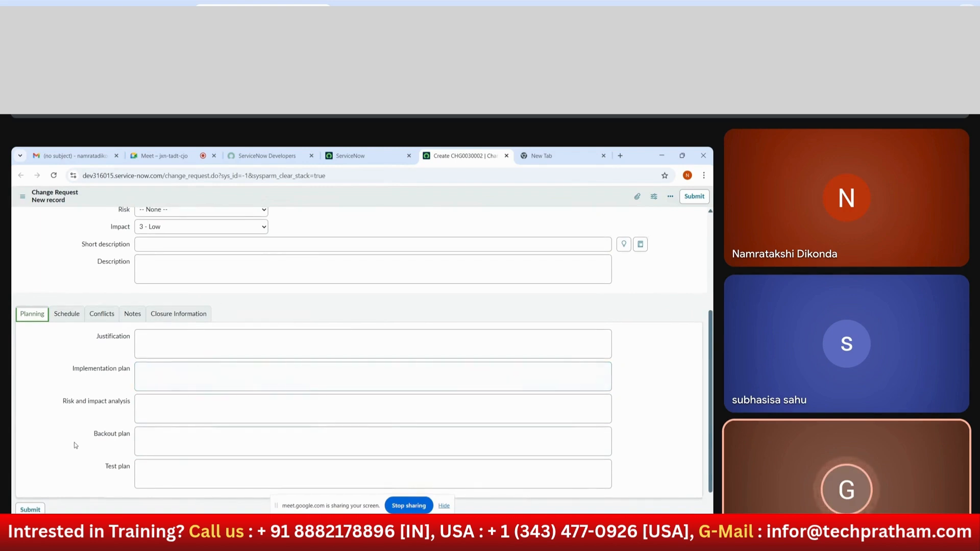
scroll(101, 415, "up", 7)
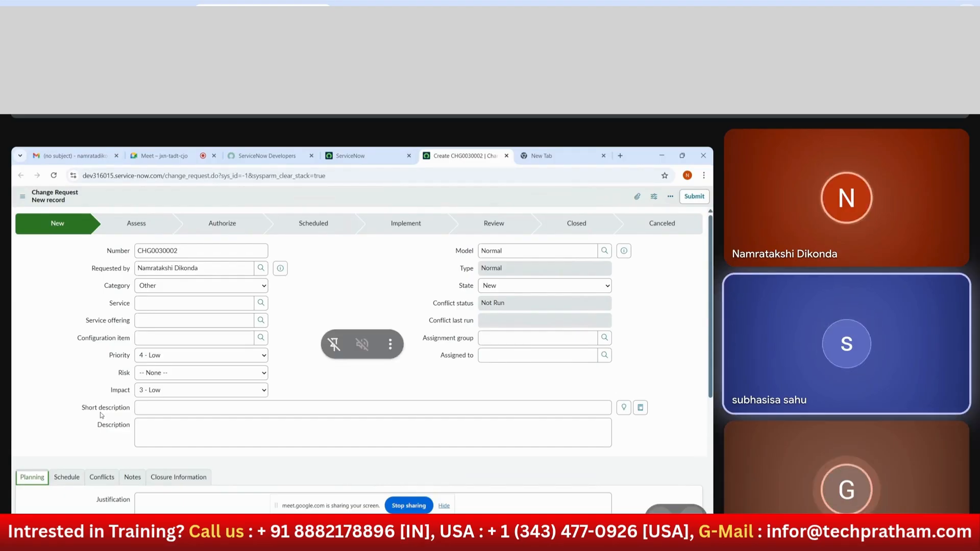
left_click(284, 406)
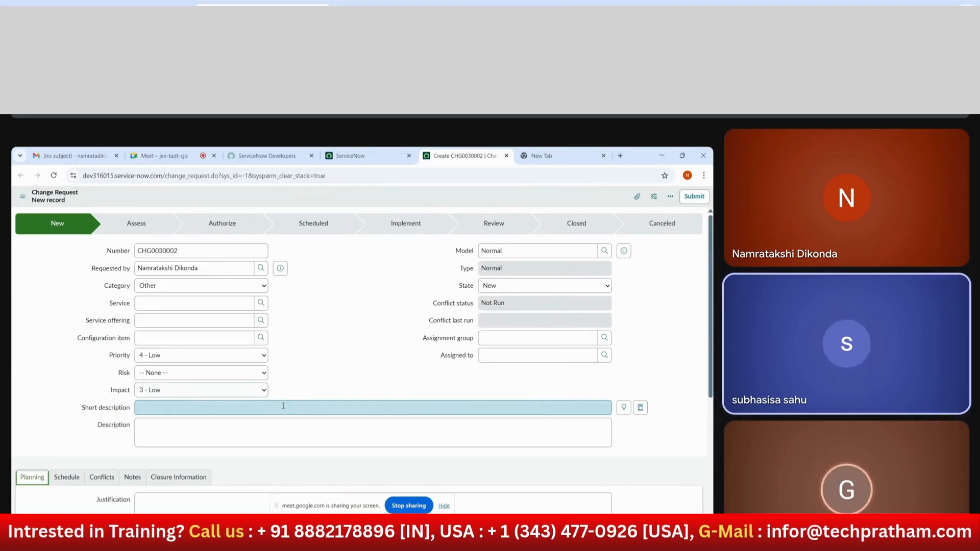
- Switch to the Google Meet call, stop the current screen share and present the entire screen without system audio
left_click(164, 157)
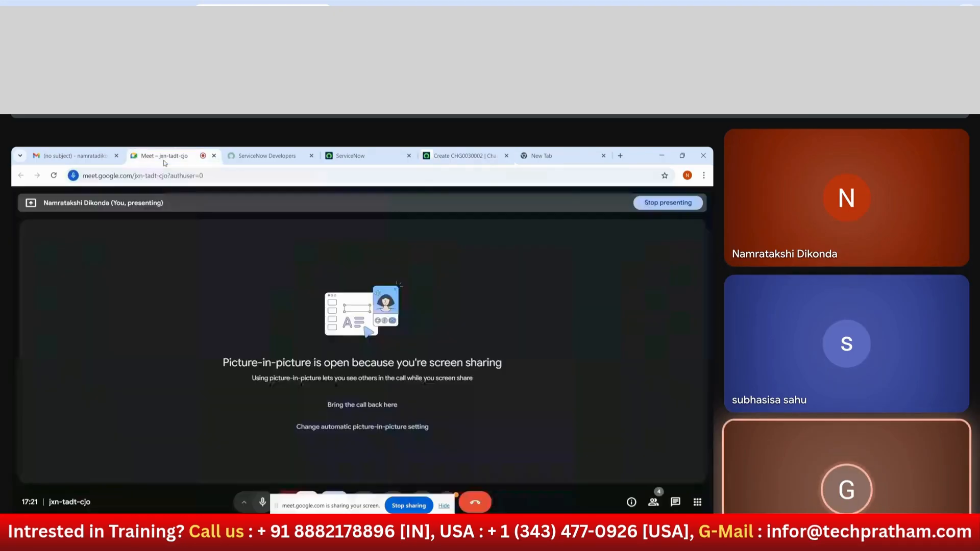
left_click(413, 505)
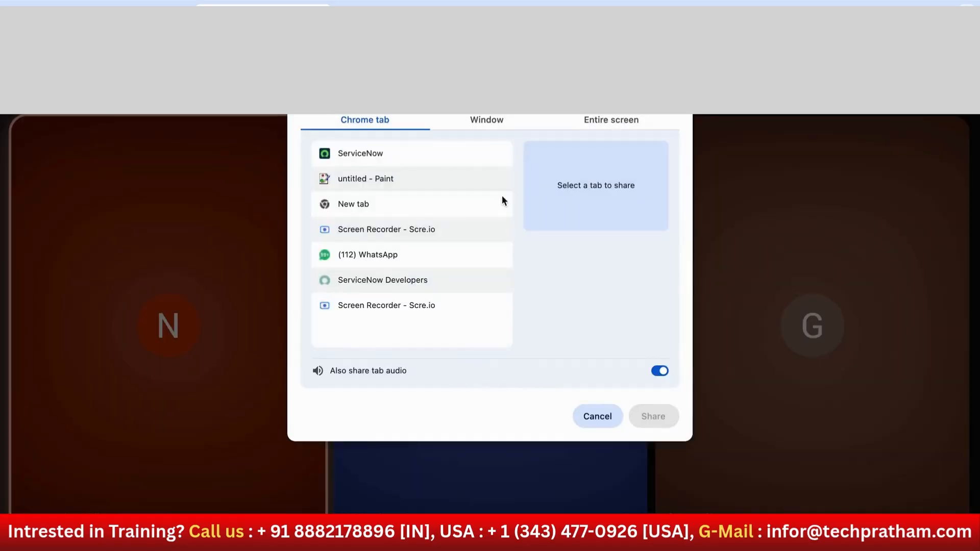
left_click(603, 125)
left_click(390, 253)
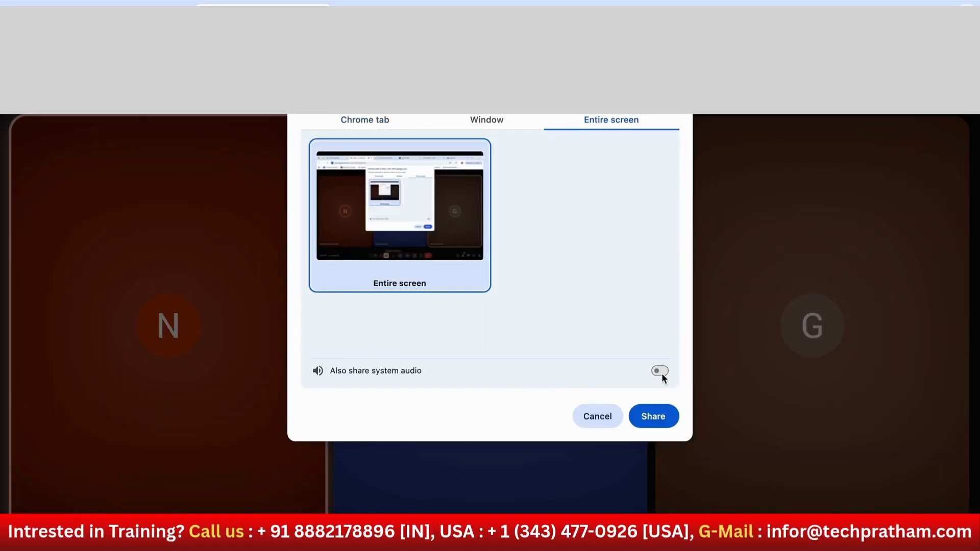
left_click(653, 416)
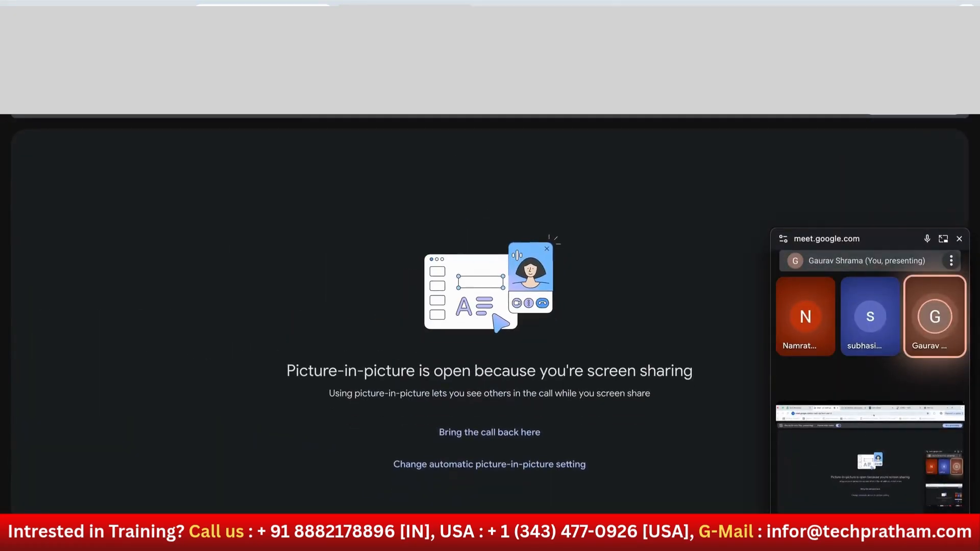
- Switch to ServiceNow, find the Self-Service Dashboards module by filtering for "dashboa" and browse the list of all dashboards
left_click(547, 6)
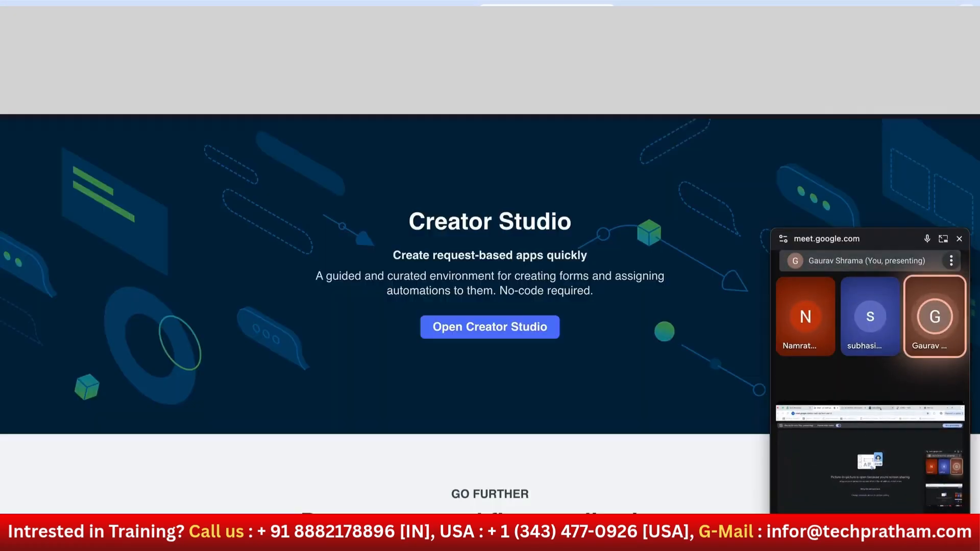
left_click(964, 238)
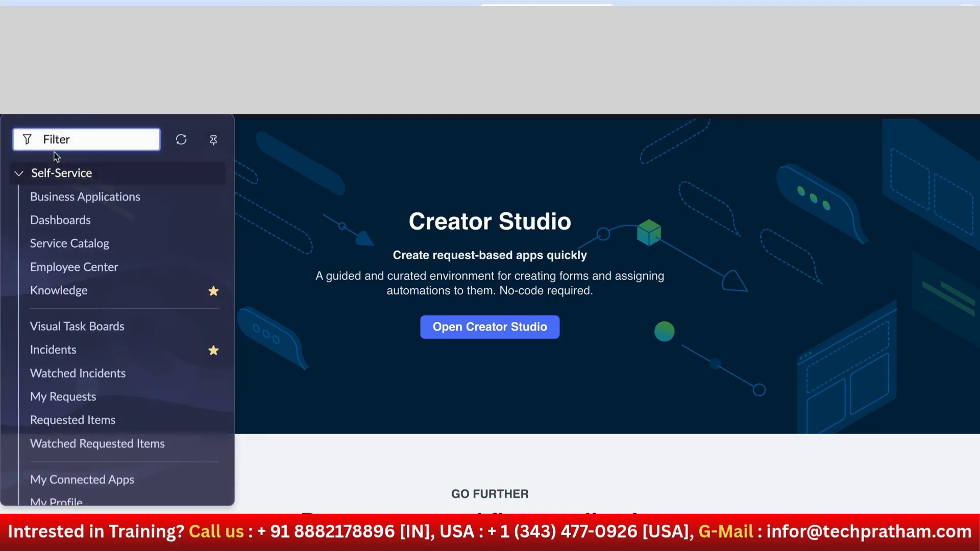
type("dashboa")
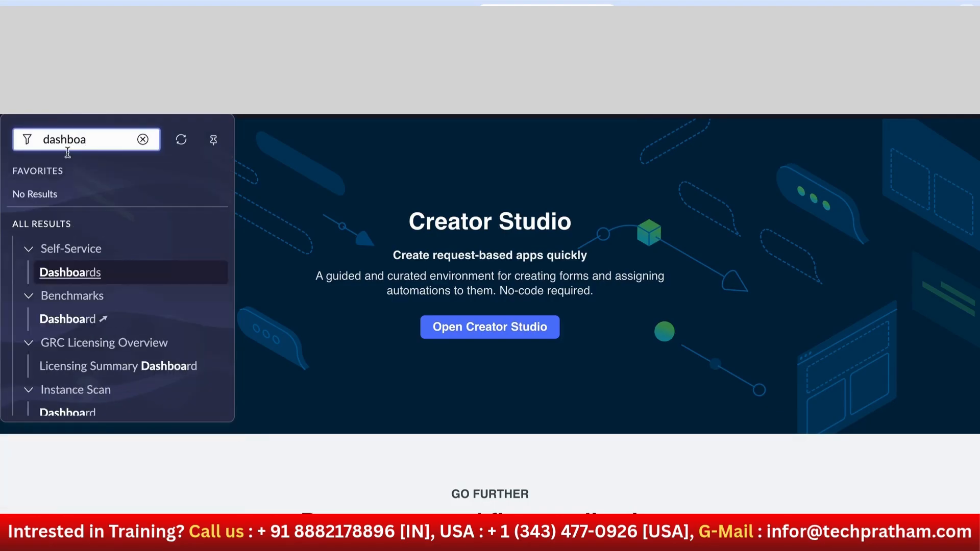
left_click(58, 274)
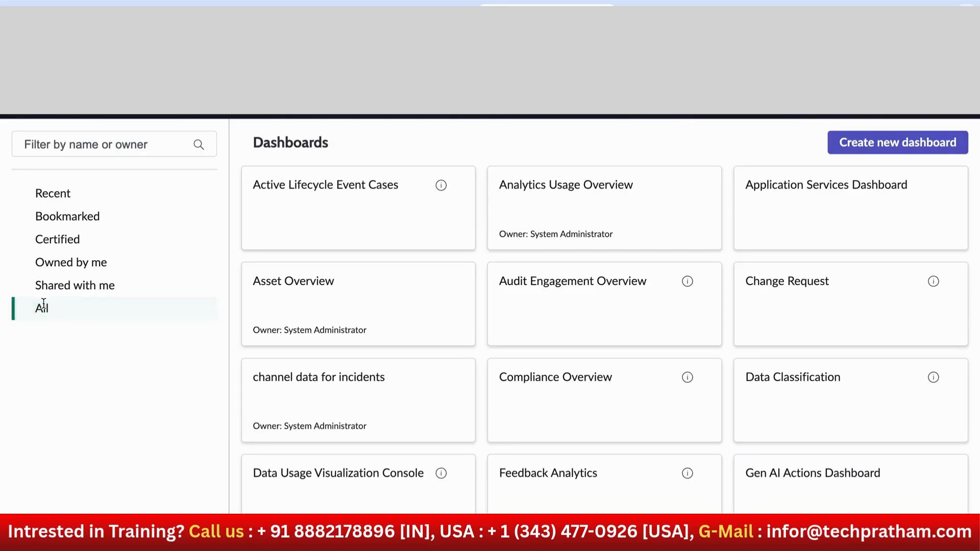
scroll(511, 423, "down", 1)
scroll(514, 425, "down", 2)
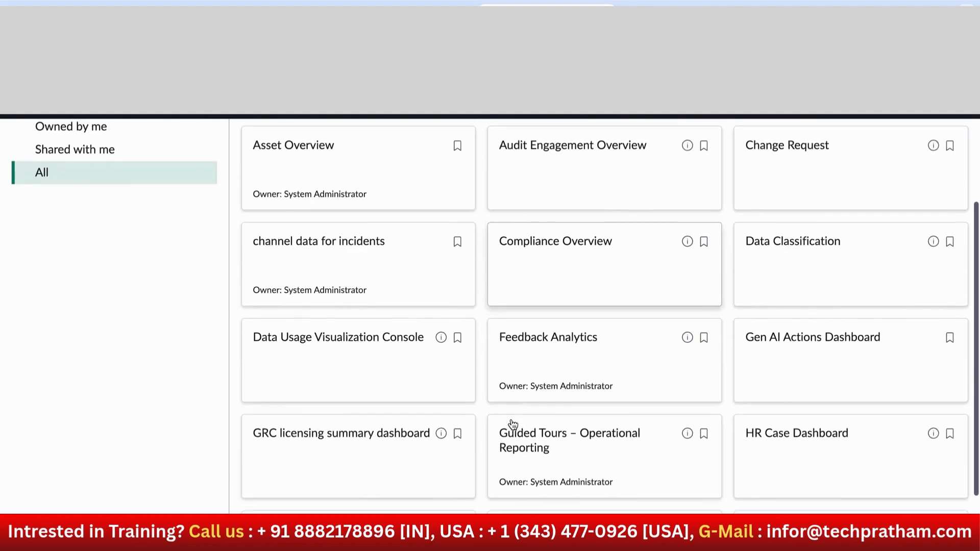
scroll(442, 426, "down", 4)
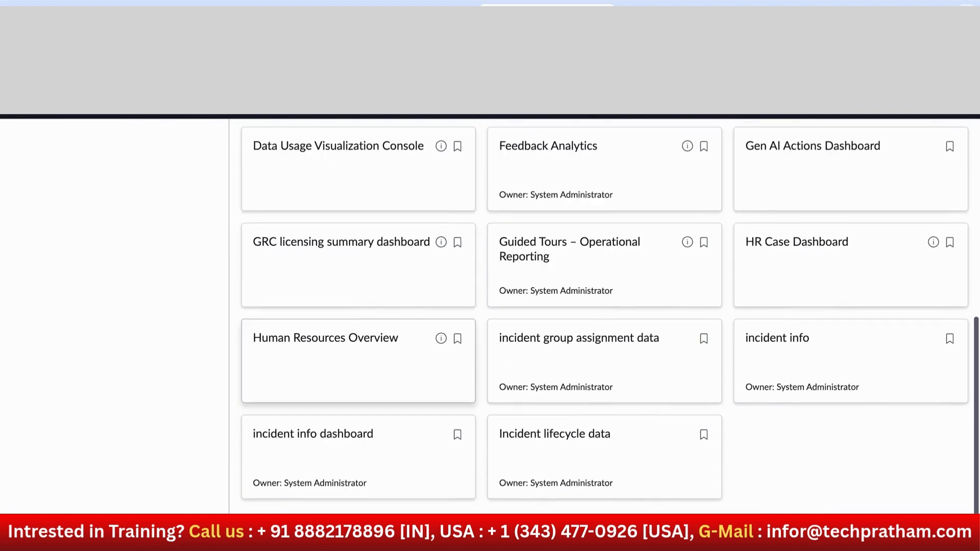
scroll(560, 354, "up", 6)
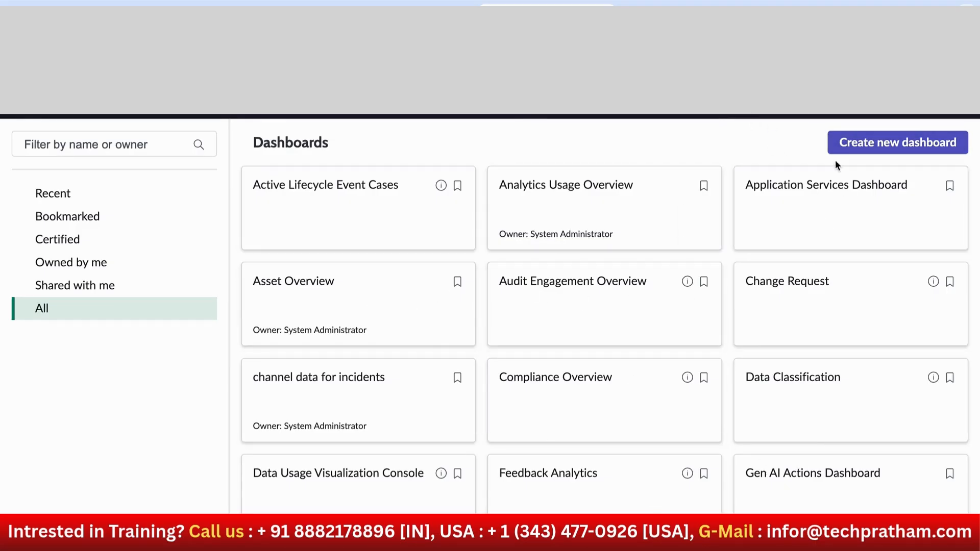
- Create a new dashboard named "problem state data" with the In-line editor
left_click(885, 147)
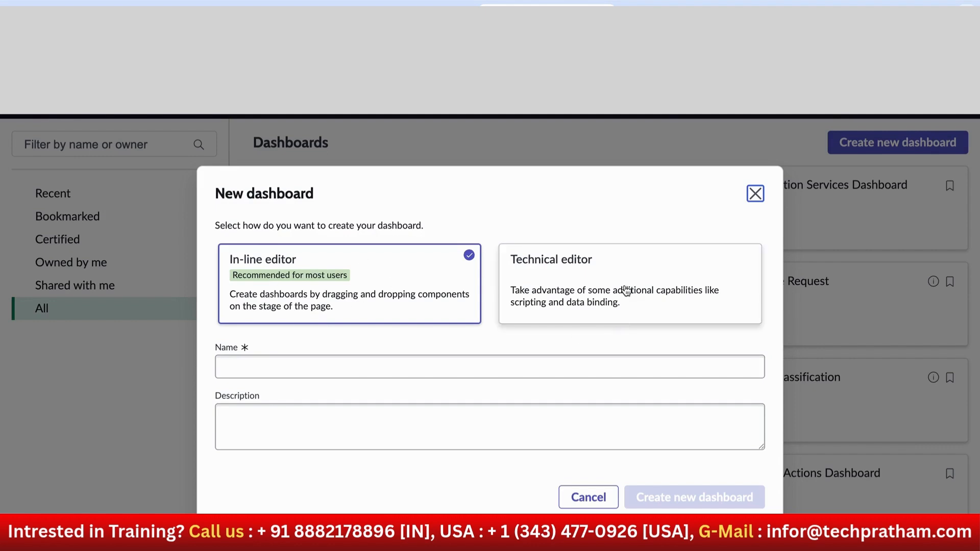
left_click(359, 375)
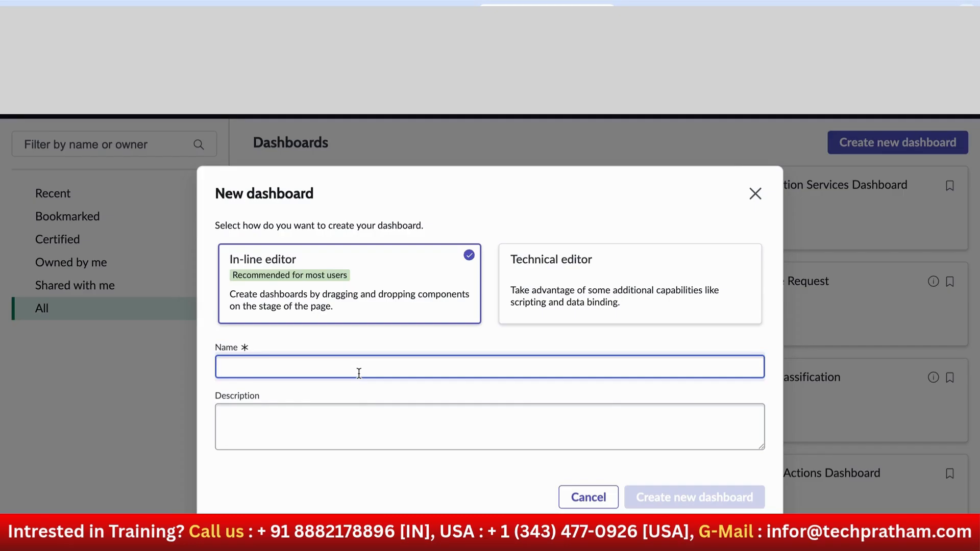
type("pro")
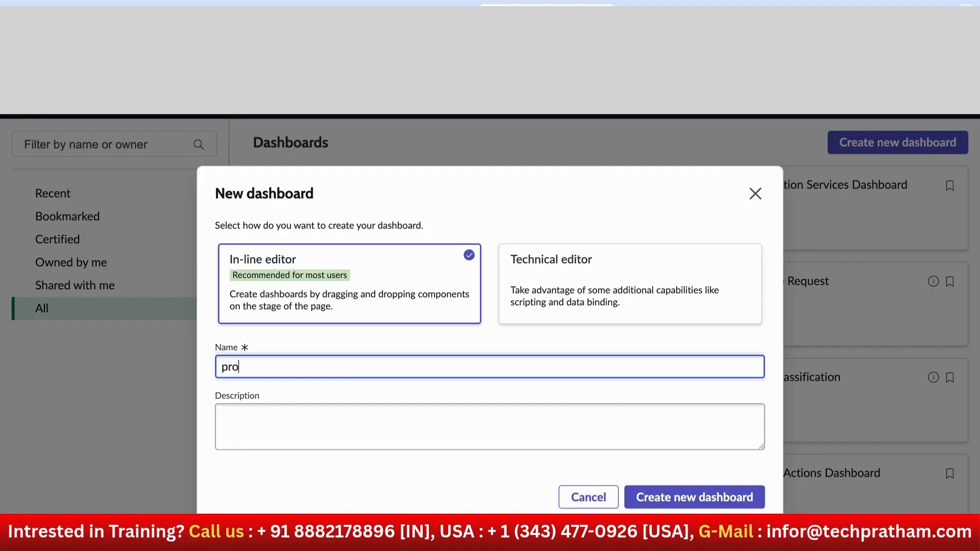
type("ble")
type("m state data")
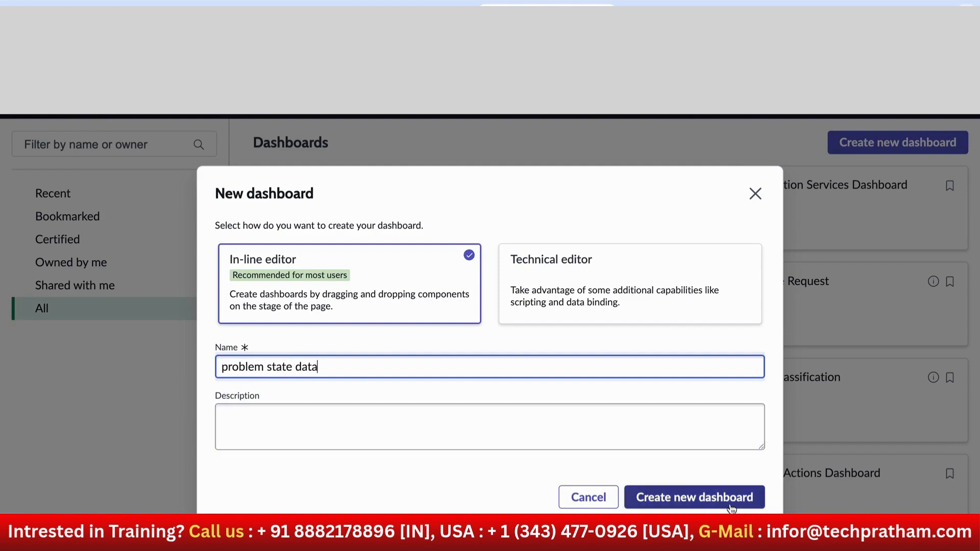
left_click(691, 505)
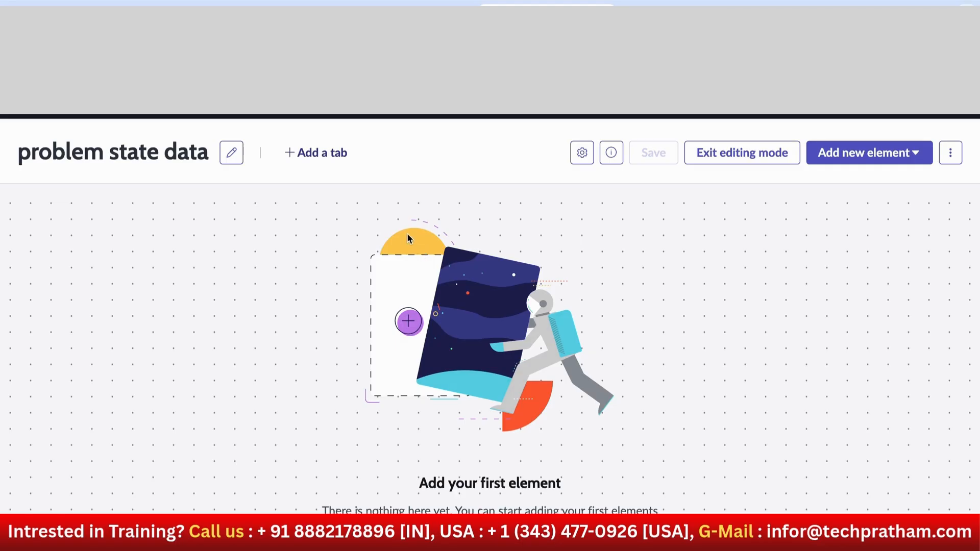
left_click(334, 157)
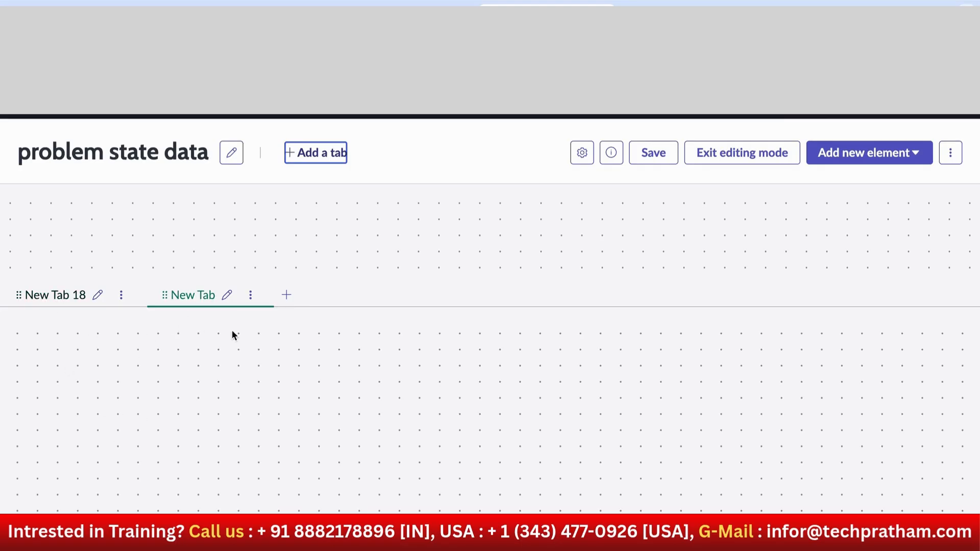
left_click(121, 295)
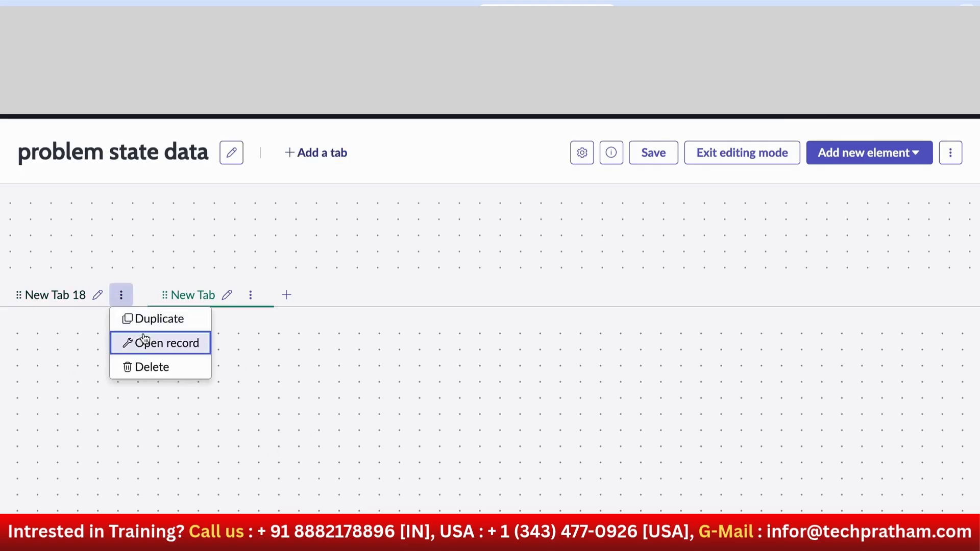
left_click(158, 366)
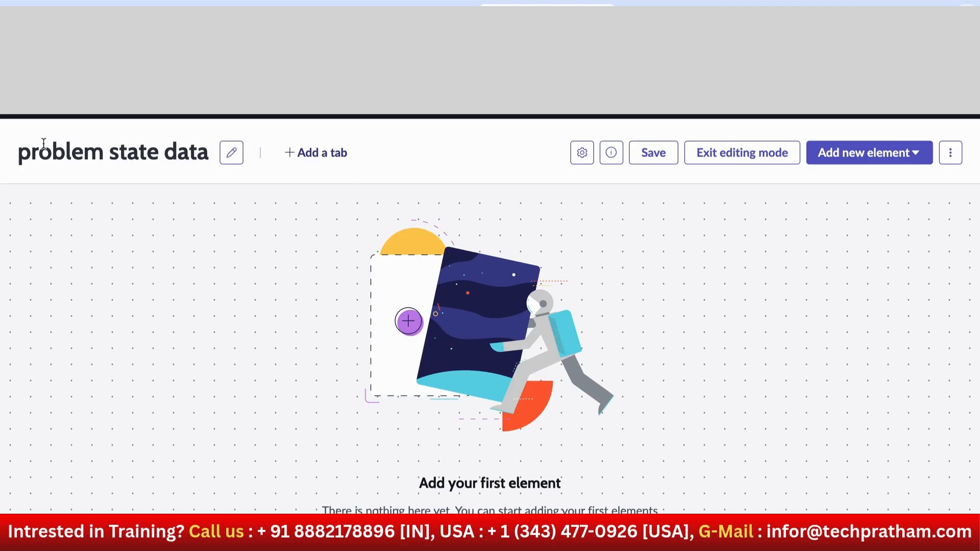
left_click_drag(23, 151, 213, 164)
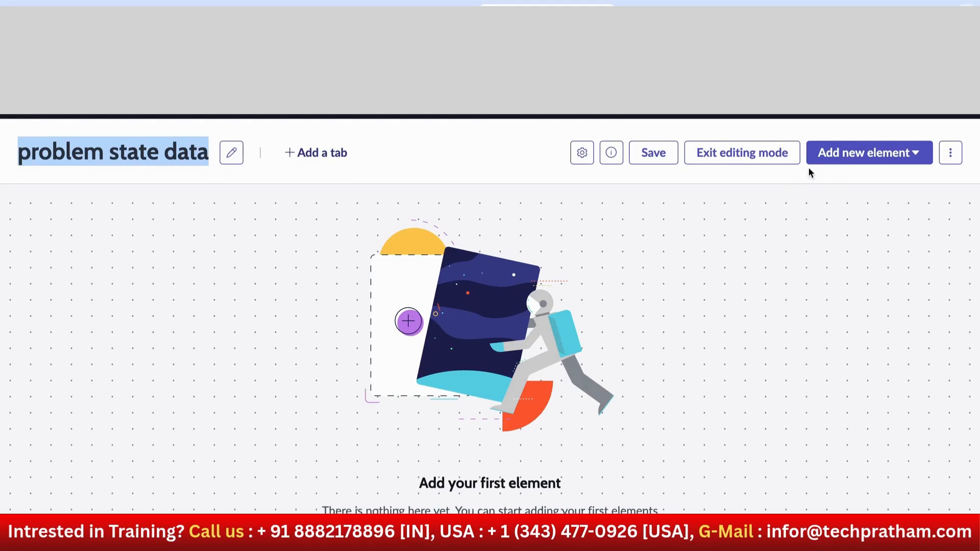
- Add a Heading element to the dashboard and resize it into a short banner spanning the full canvas width
left_click(887, 156)
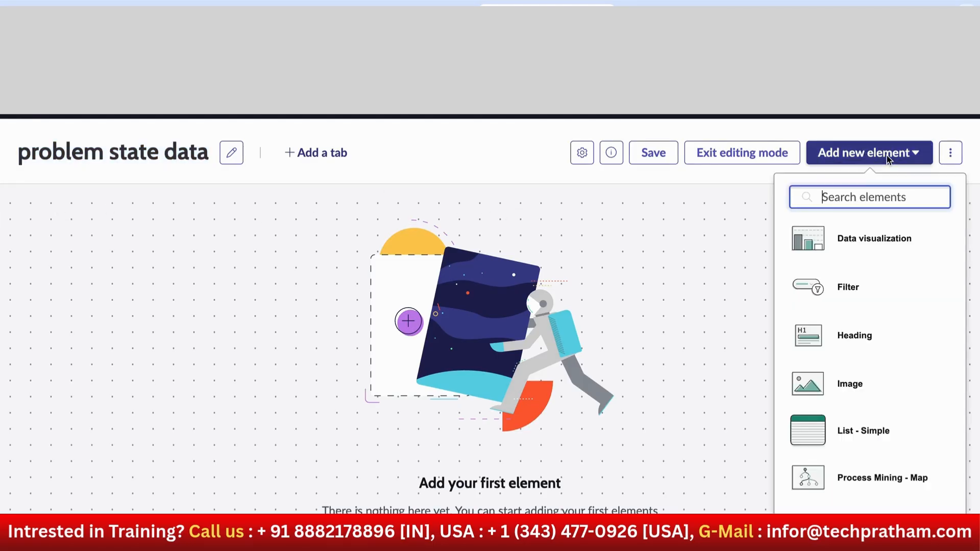
left_click(848, 336)
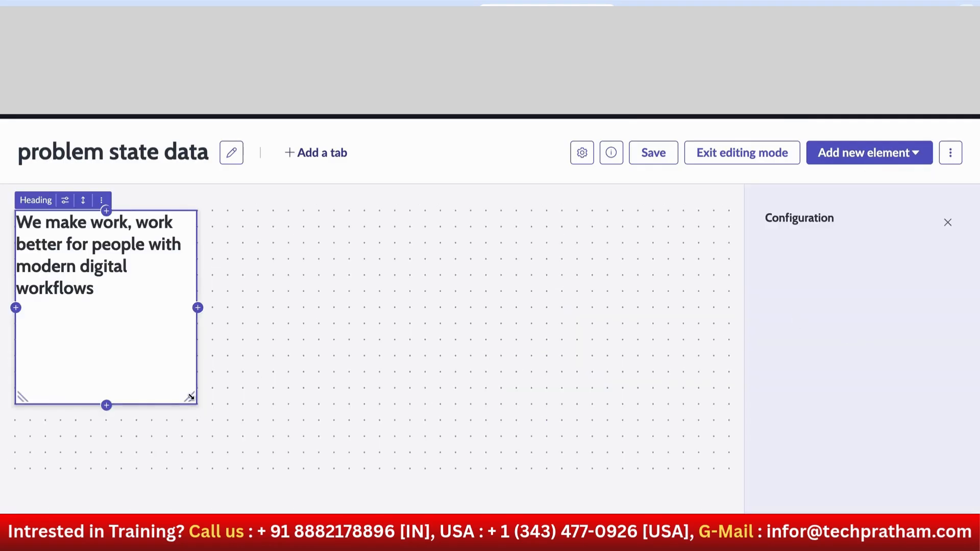
left_click_drag(191, 398, 730, 254)
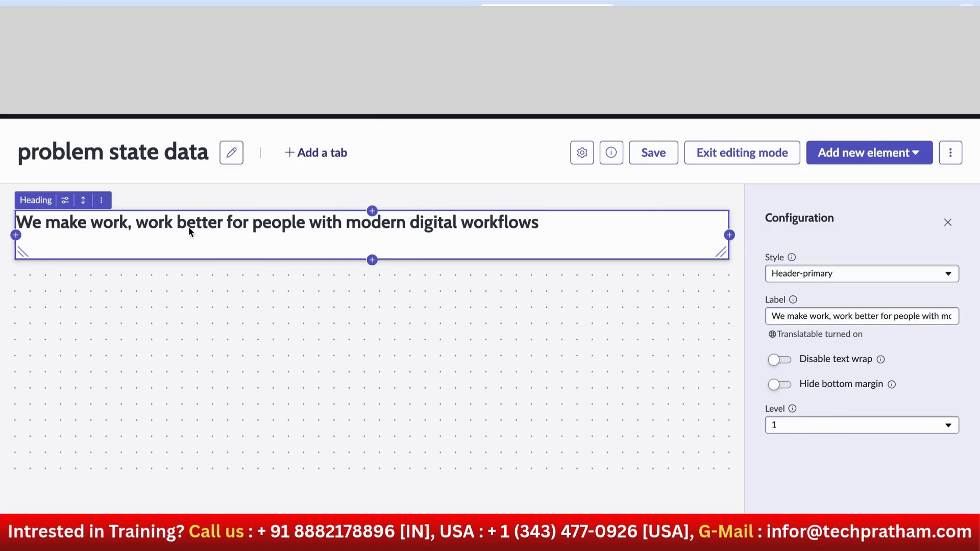
- Set the heading's style to Header-secondary and its level to 2, leaving text wrap and bottom margin options off
left_click(849, 274)
left_click(792, 329)
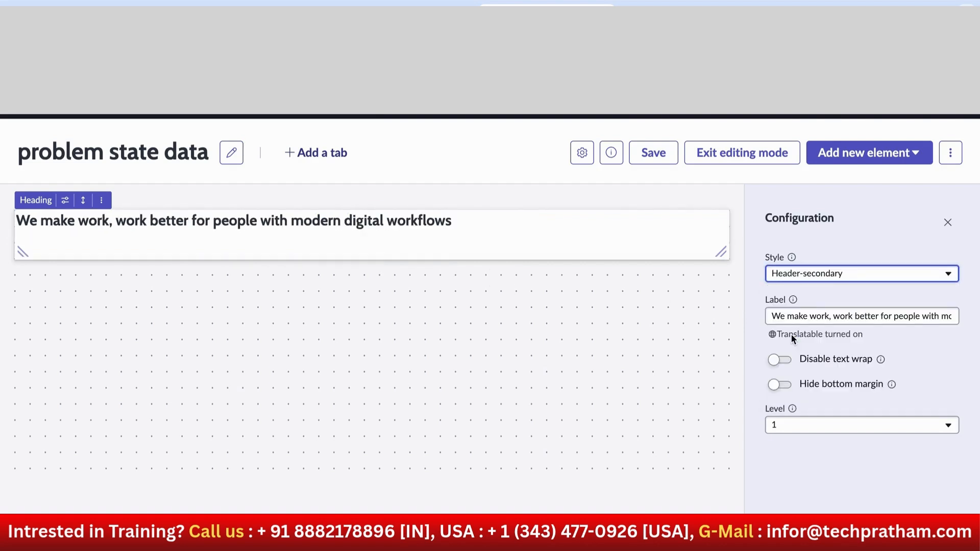
left_click(793, 276)
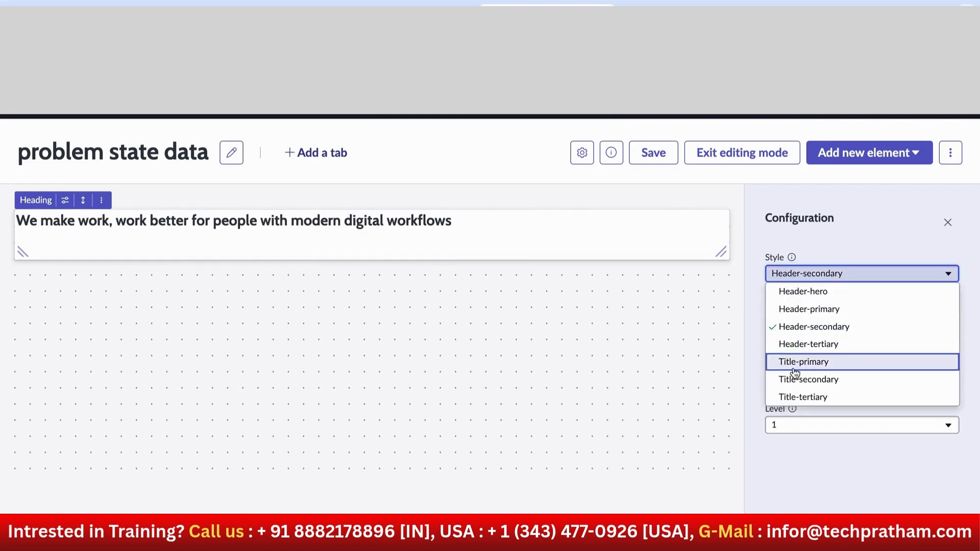
left_click(801, 425)
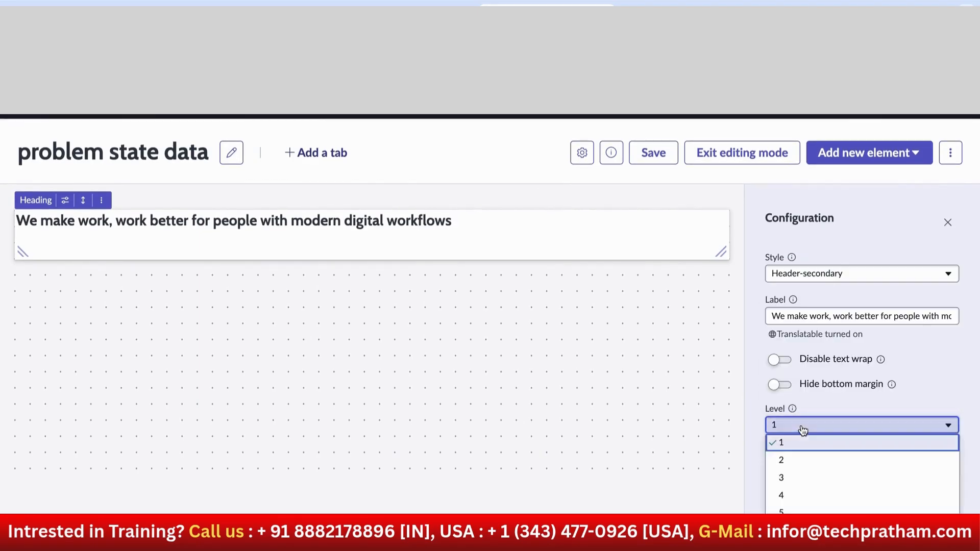
key("Return")
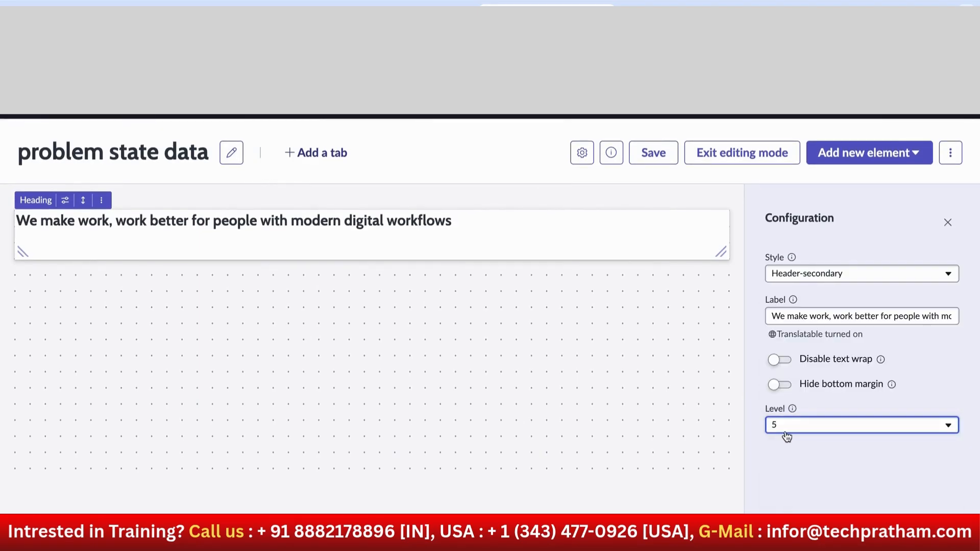
left_click(785, 433)
left_click(785, 469)
left_click(785, 384)
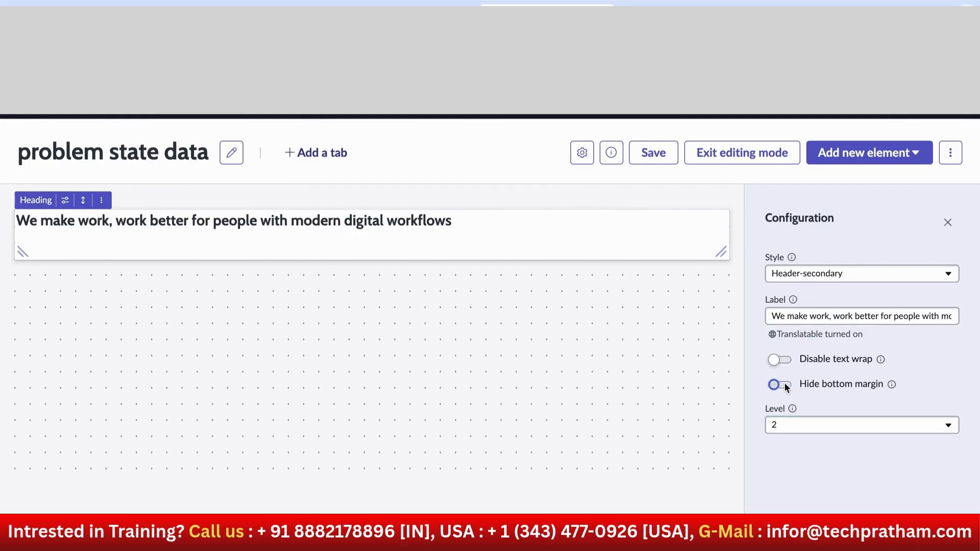
left_click(777, 363)
- Change the heading's label to "Problem data based on states" and shrink the heading element's height by one grid row
triple_click(792, 316)
key("BackSpace")
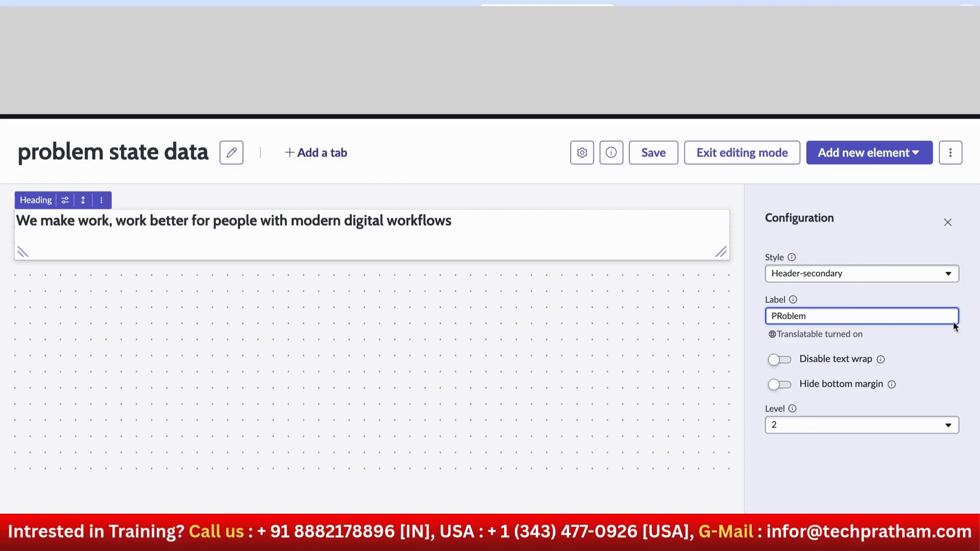
left_click(781, 316)
key("BackSpace")
type("r")
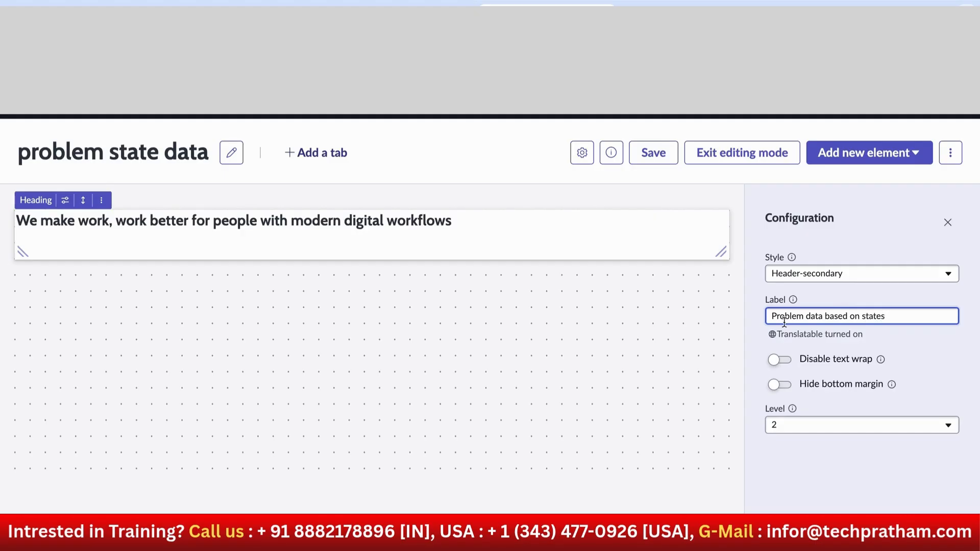
key("Tab")
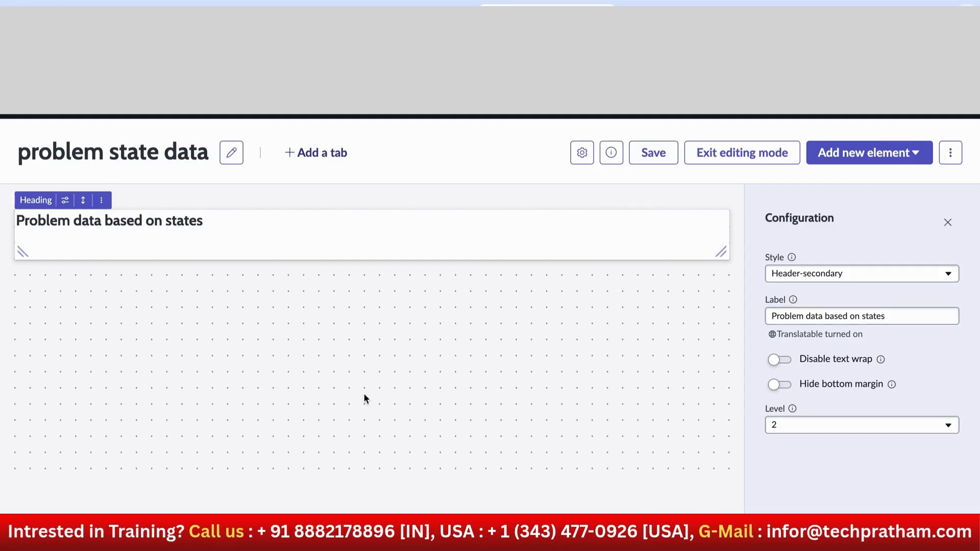
left_click(94, 253)
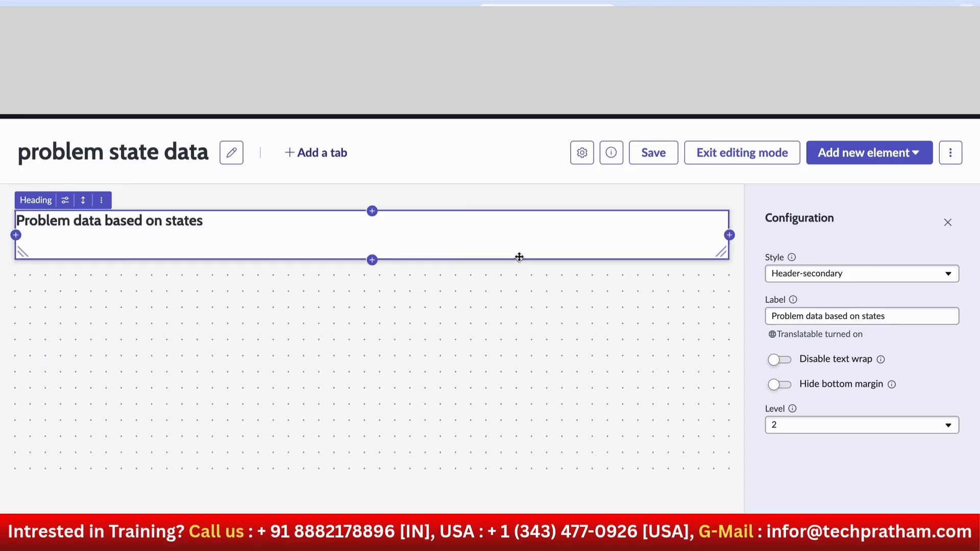
left_click_drag(722, 254, 720, 232)
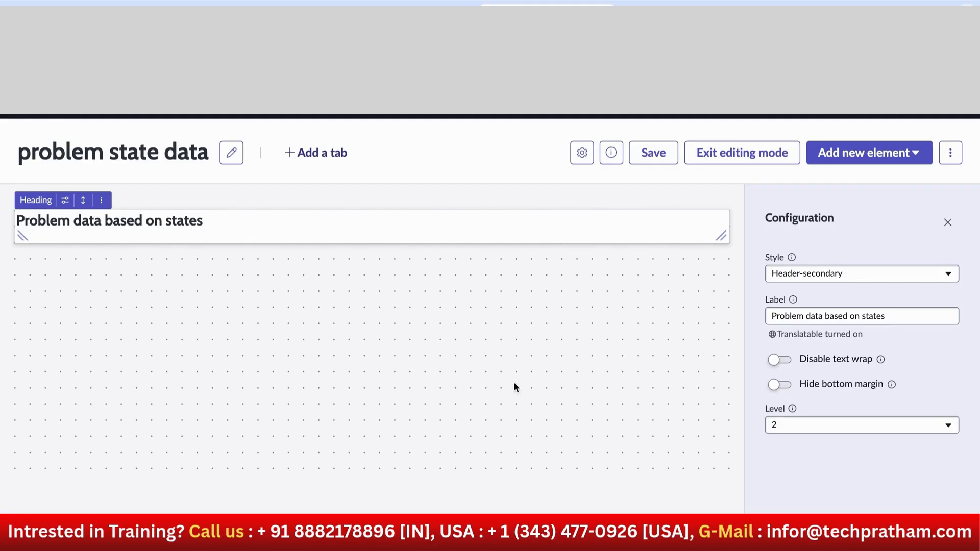
- Add a new data visualization from scratch below the heading and enlarge it to about two thirds of the canvas width
left_click(885, 156)
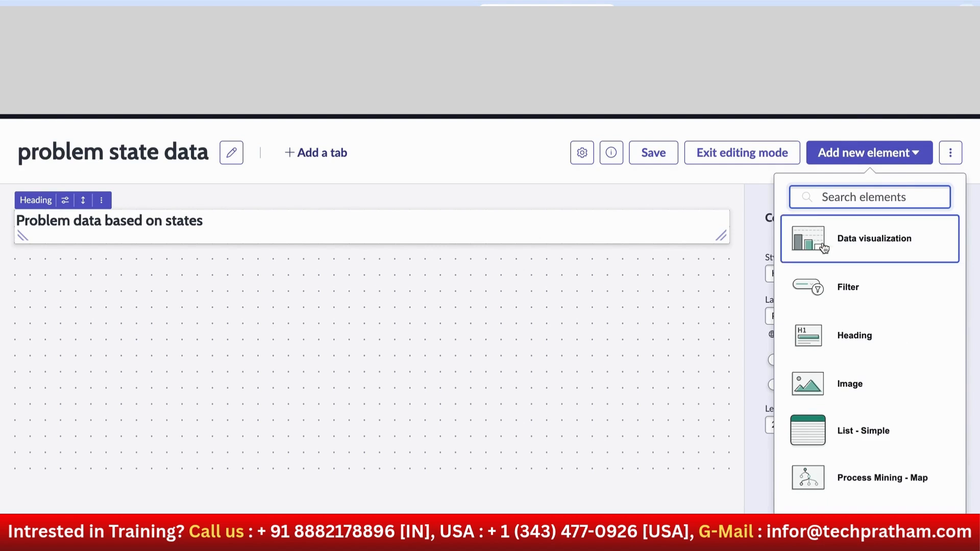
left_click(860, 255)
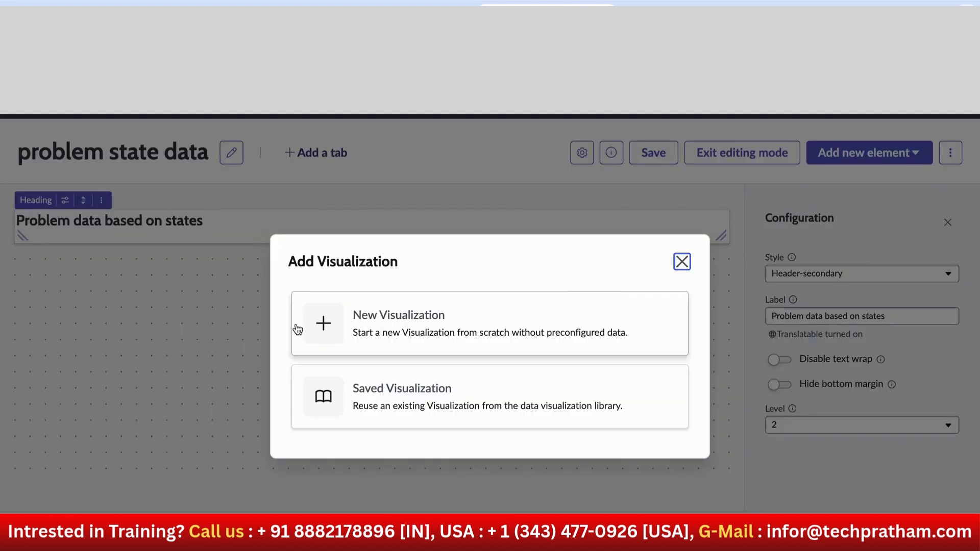
left_click(401, 321)
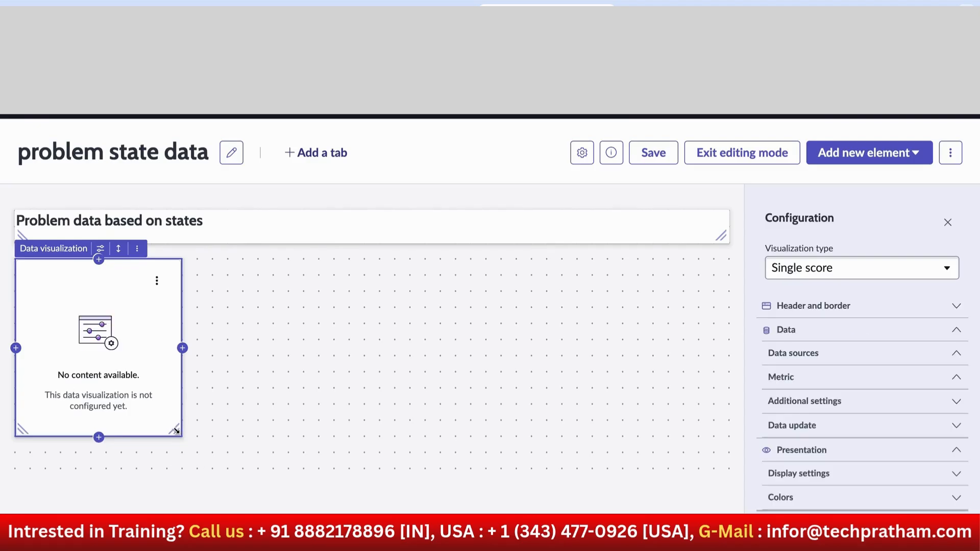
left_click_drag(176, 432, 500, 510)
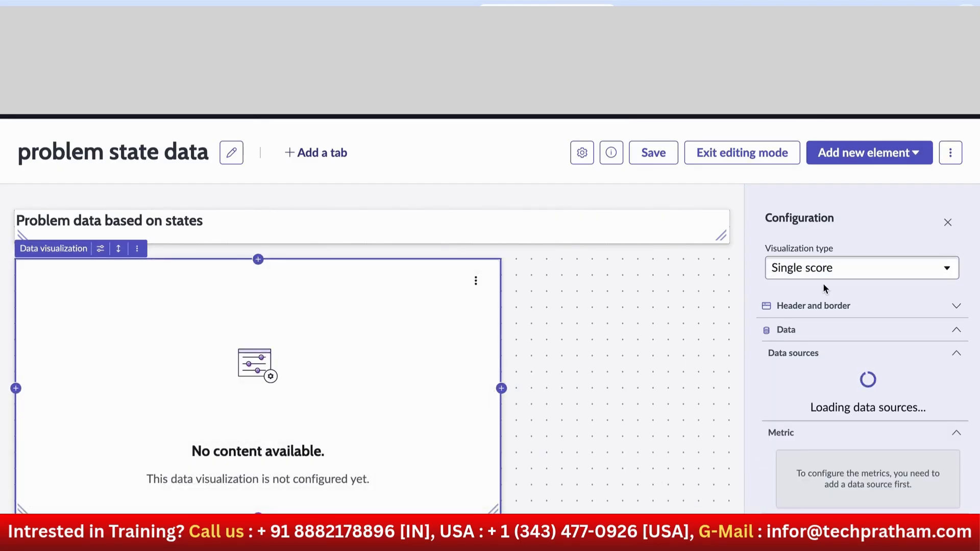
- Set the visualization type of the new element to Donut
left_click(817, 268)
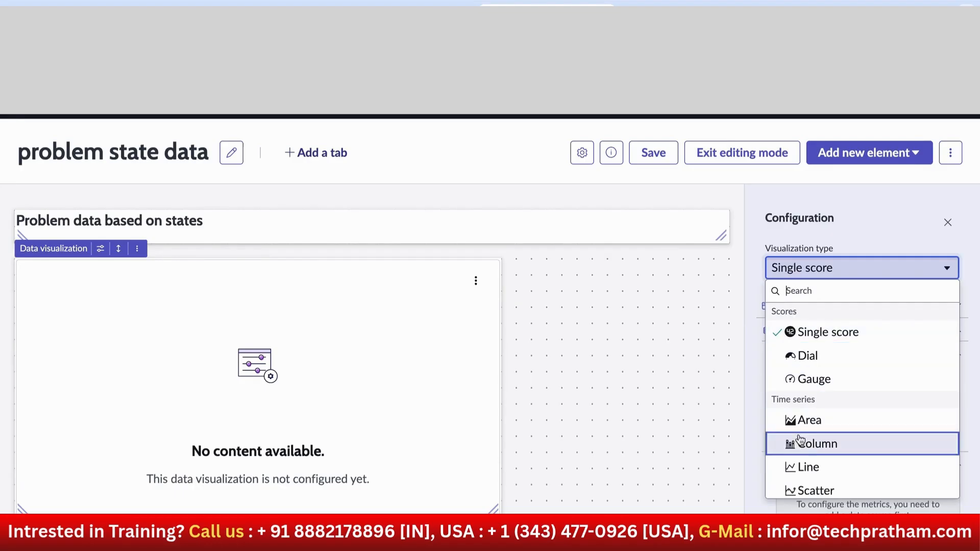
scroll(814, 442, "down", 1)
scroll(815, 442, "down", 5)
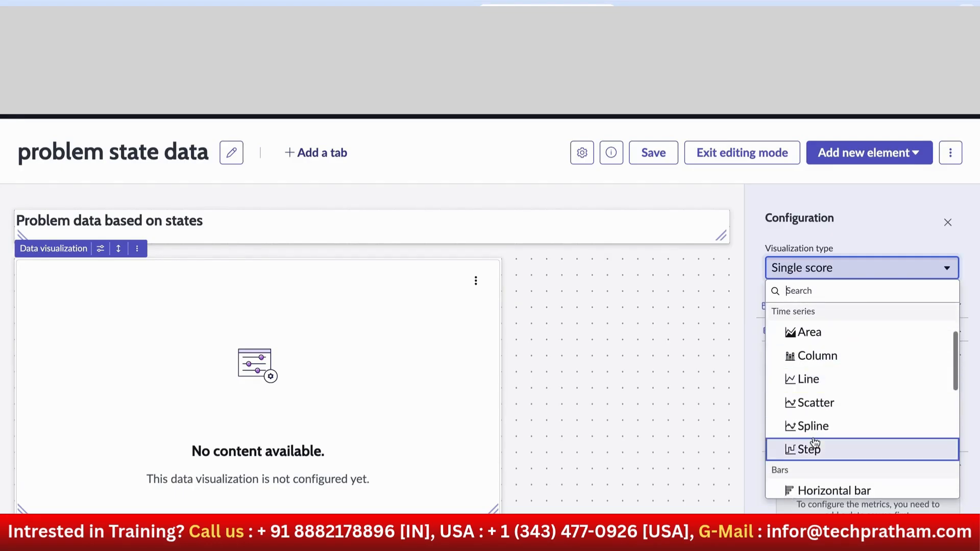
scroll(816, 442, "down", 1)
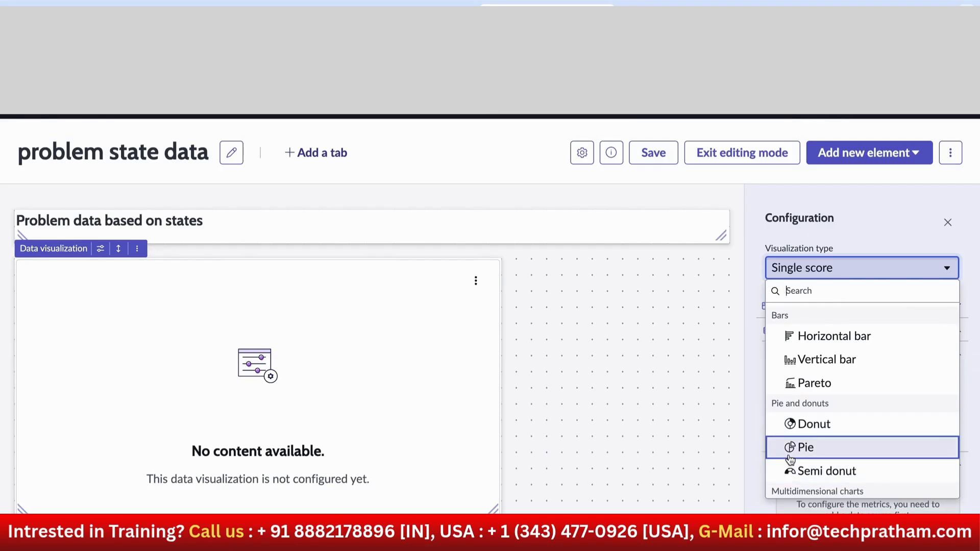
left_click(804, 425)
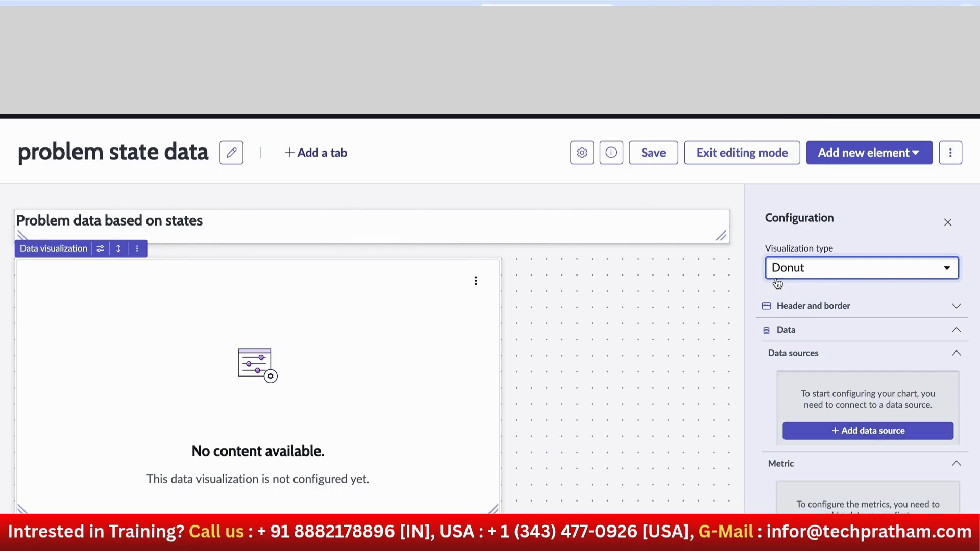
- Search the data sources for "problem" and add the Problem table as the donut chart's source
left_click(852, 432)
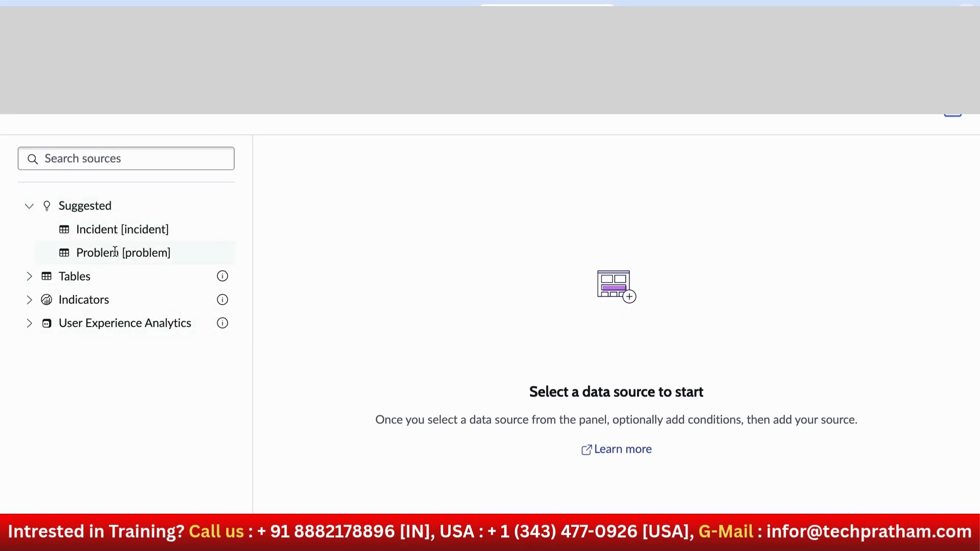
left_click(74, 164)
type("pr")
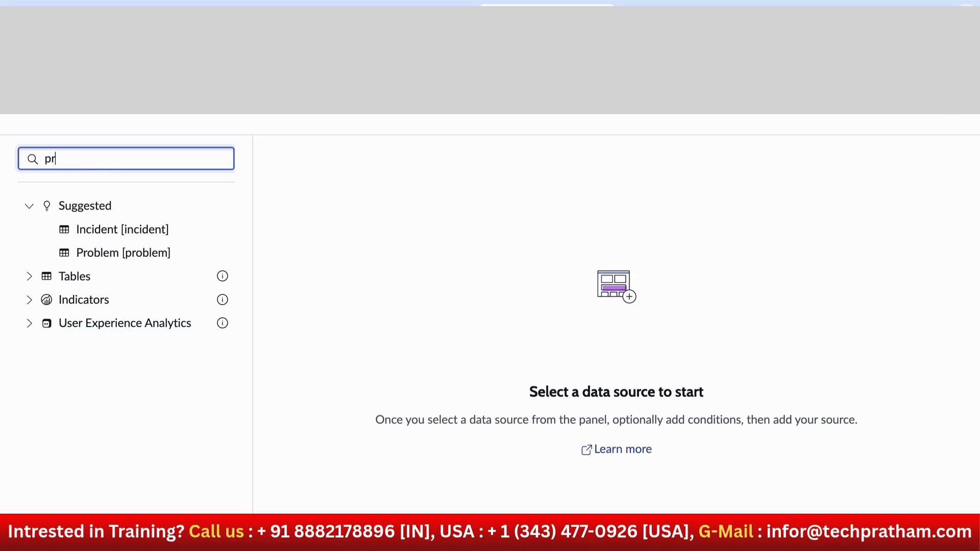
type("oblem")
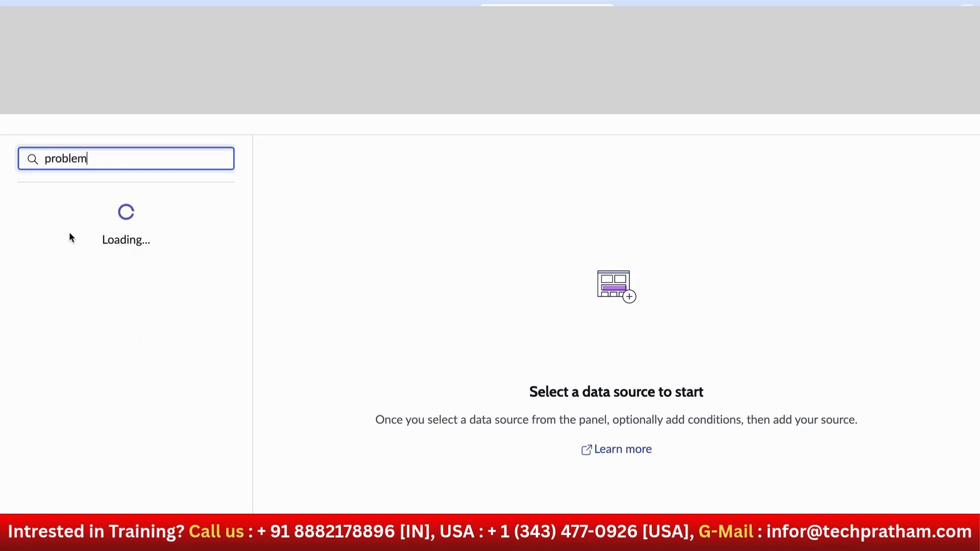
left_click(98, 230)
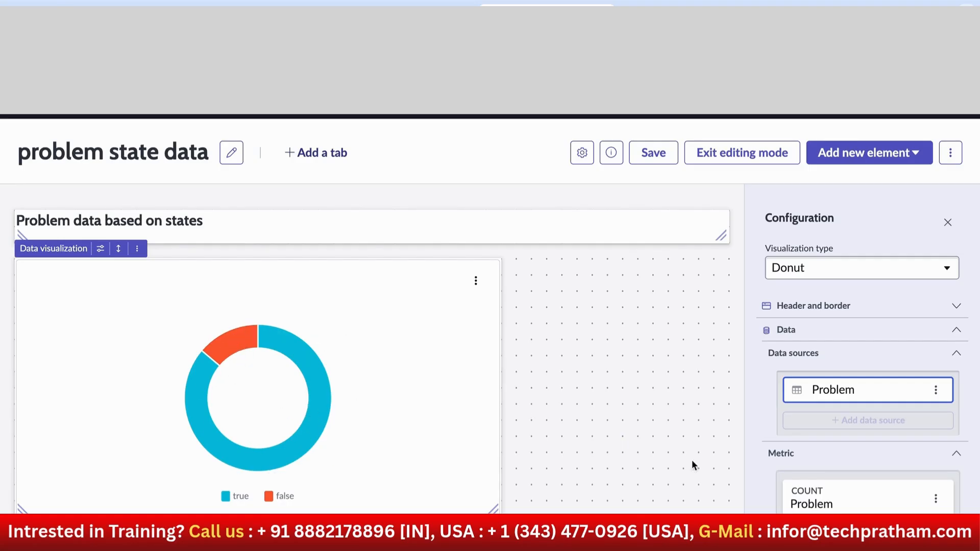
- Change the donut chart's Group by field to State and apply it
scroll(863, 409, "down", 1)
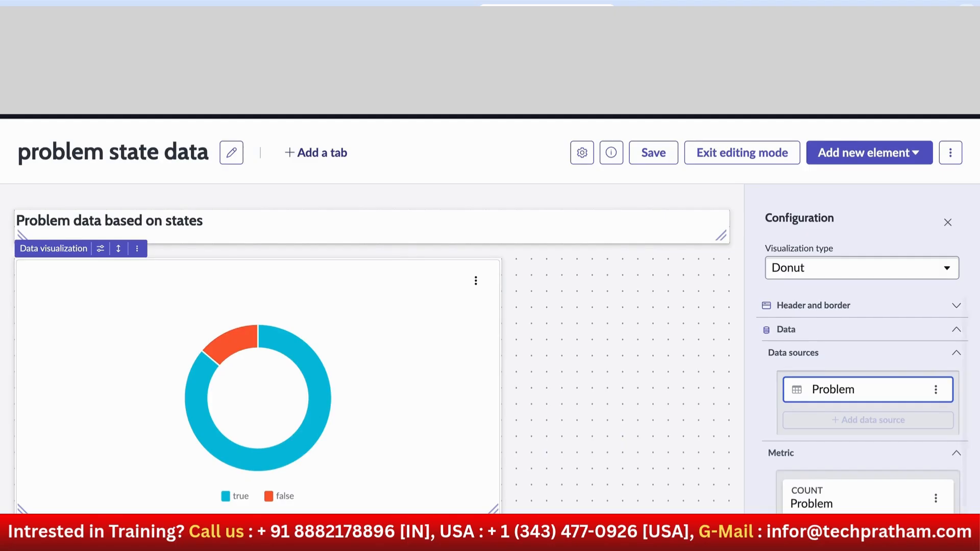
scroll(863, 409, "down", 2)
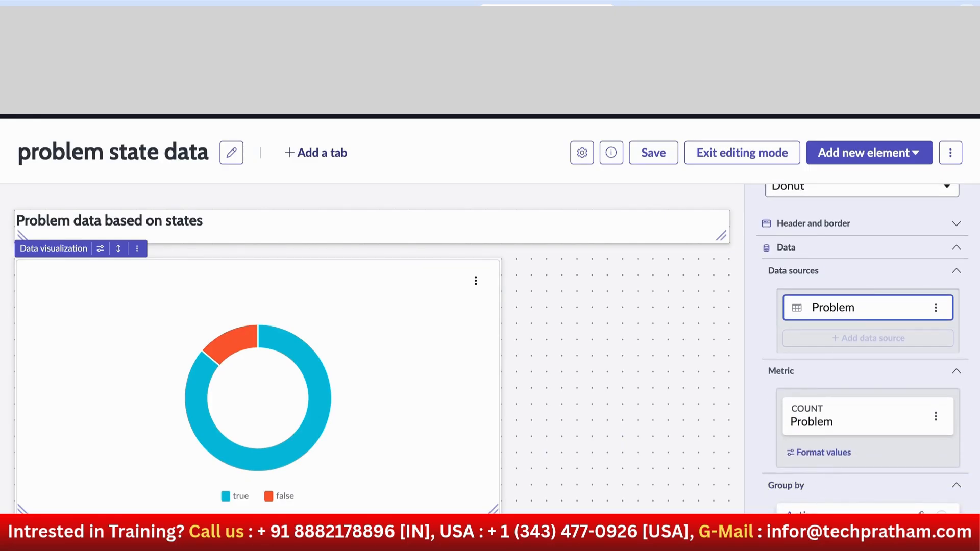
left_click(914, 510)
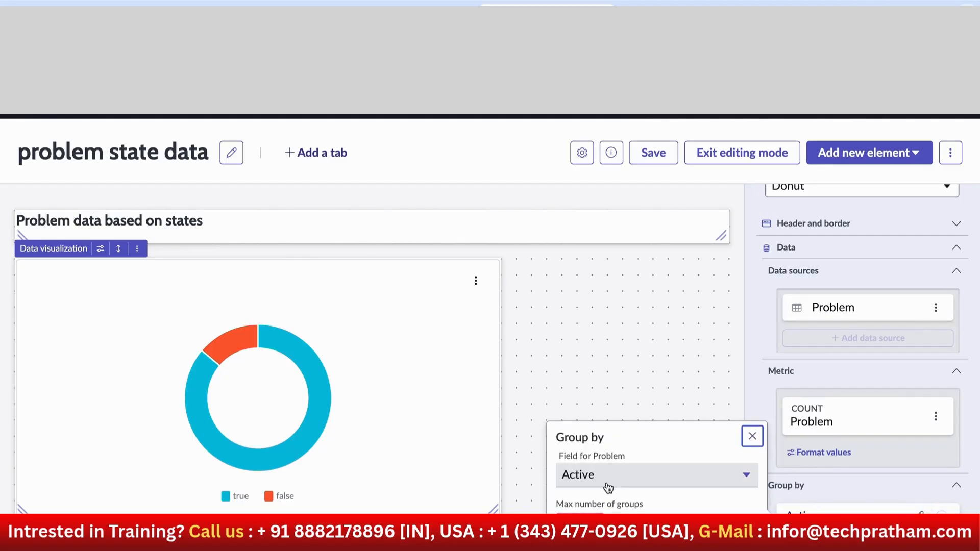
left_click(608, 487)
type("stat")
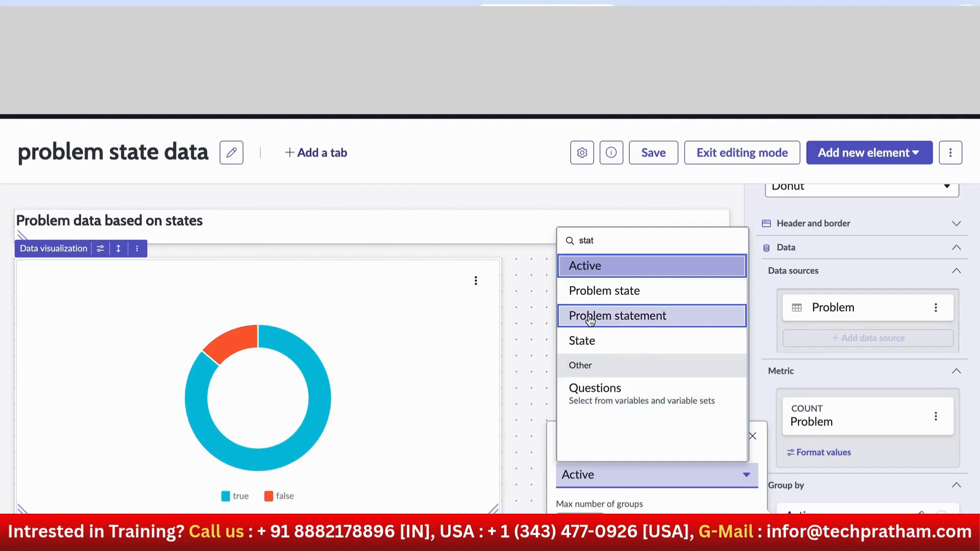
left_click(582, 341)
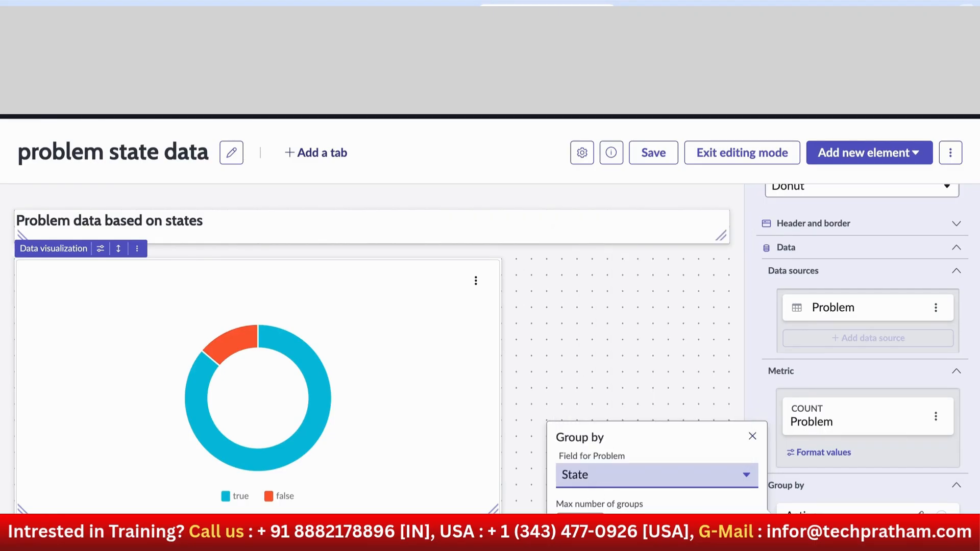
scroll(523, 479, "down", 1)
scroll(658, 475, "down", 1)
left_click(737, 533)
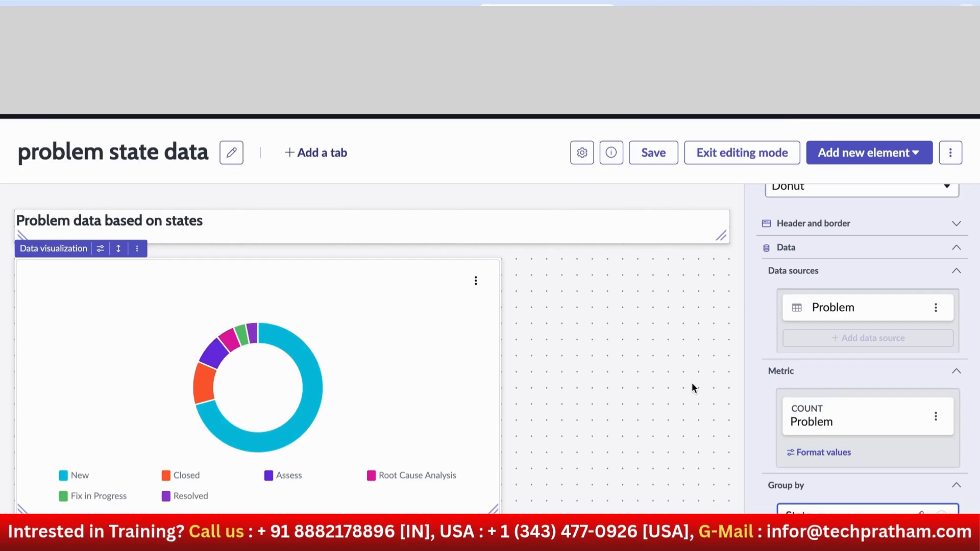
- Save the dashboard and exit editing mode
left_click(653, 152)
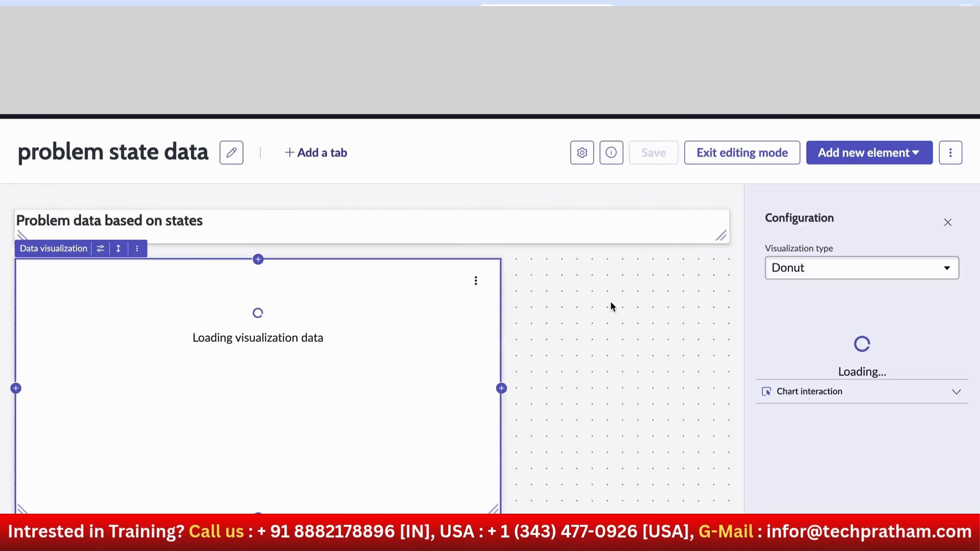
left_click(722, 153)
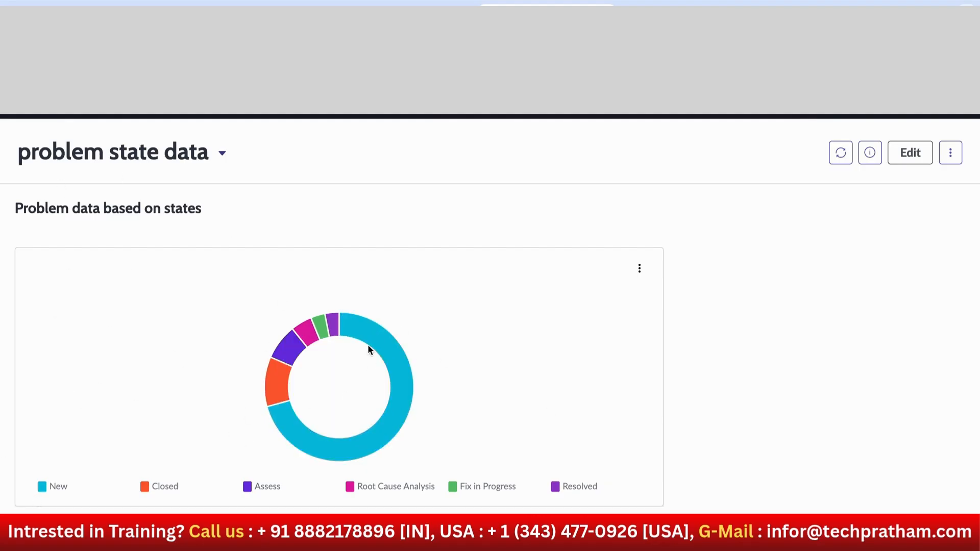
- Examine the problem records behind the donut's Closed and New segments, returning to the dashboard after each list
mouse_move(278, 390)
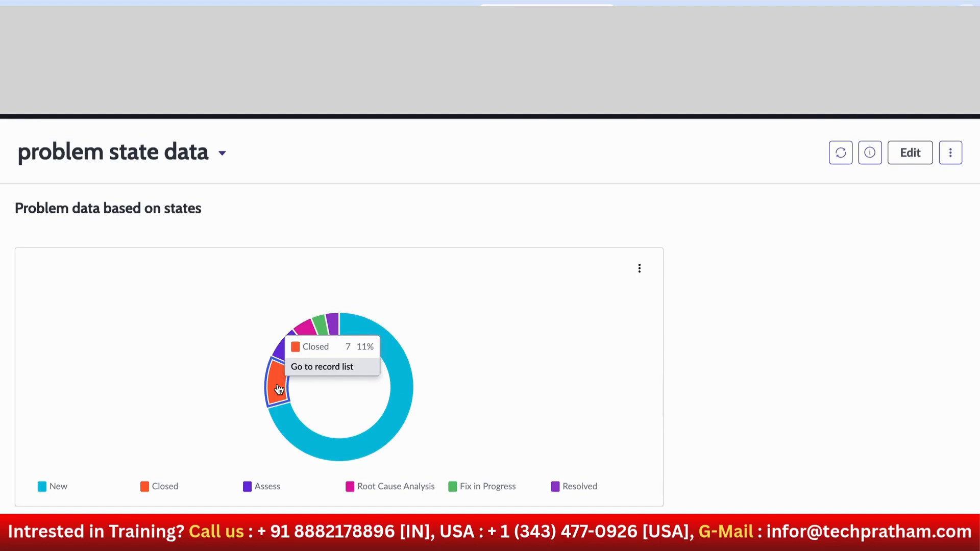
left_click(278, 390)
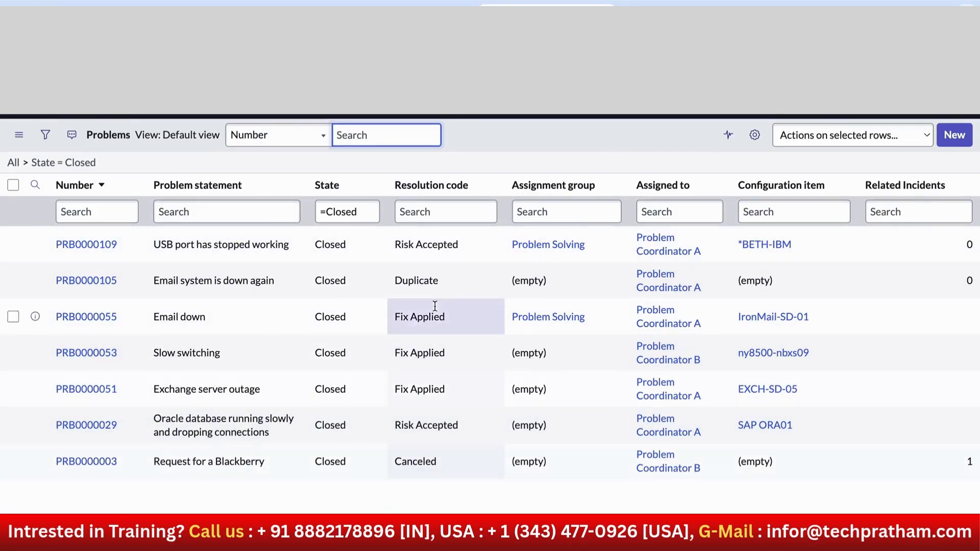
key("alt+Left")
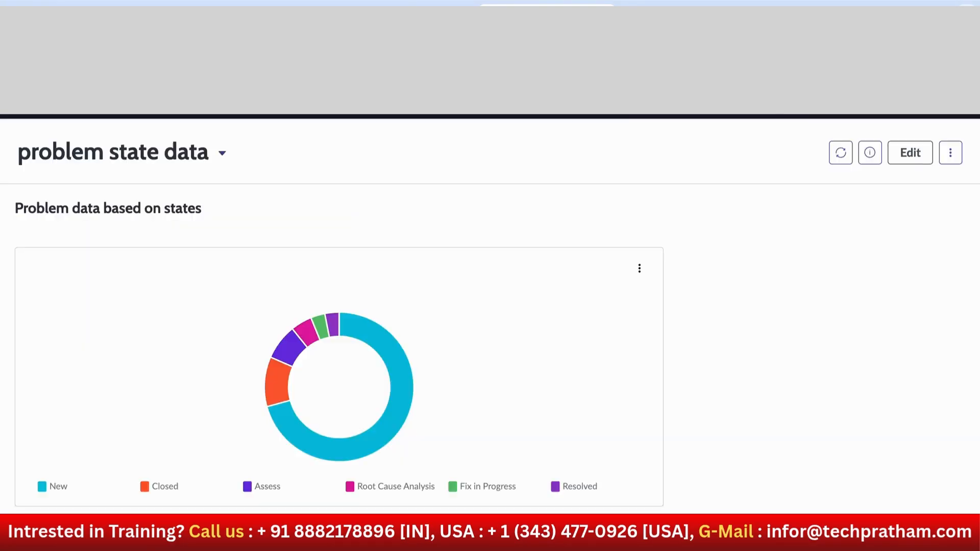
mouse_move(332, 337)
mouse_move(375, 351)
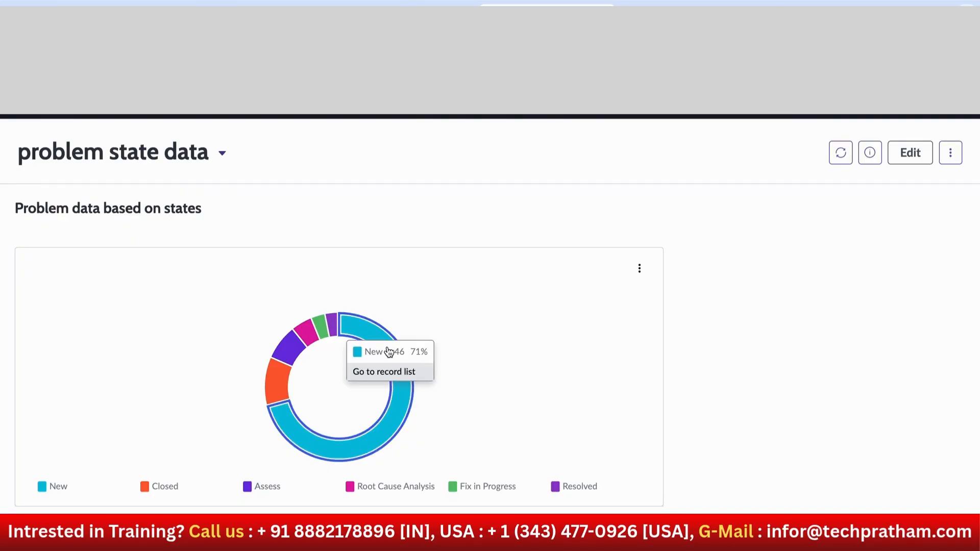
left_click(377, 336)
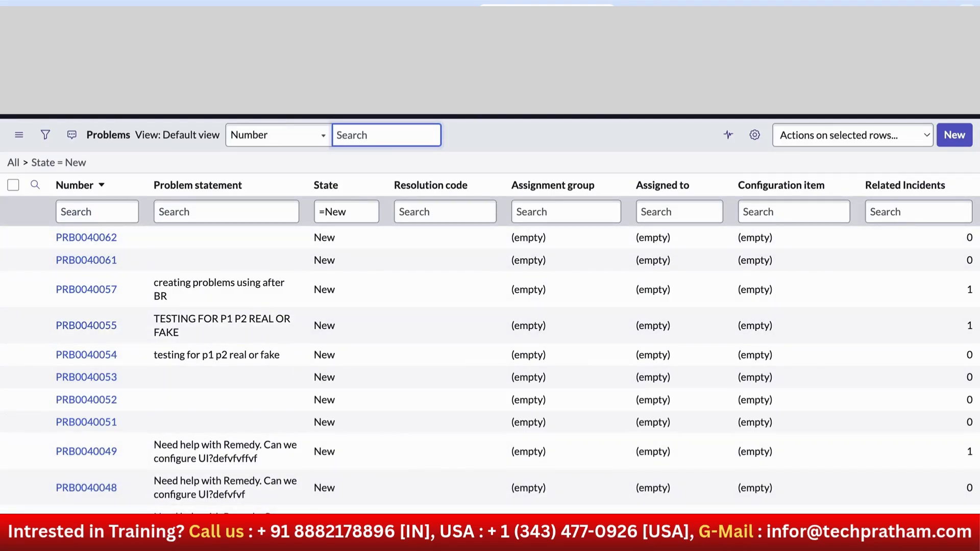
key("alt+Left")
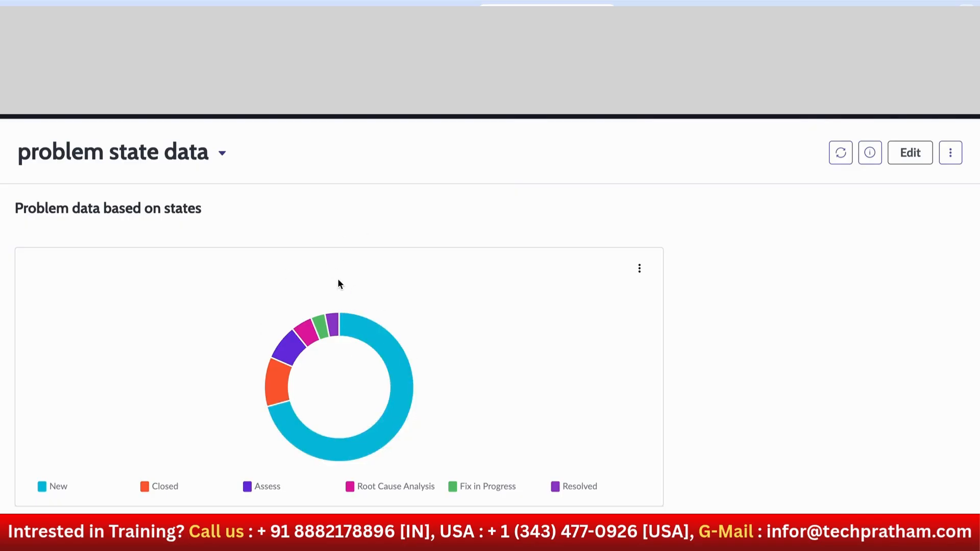
- Reopen the dashboard for editing and set the donut chart's title to "state data" in its header settings
left_click(906, 156)
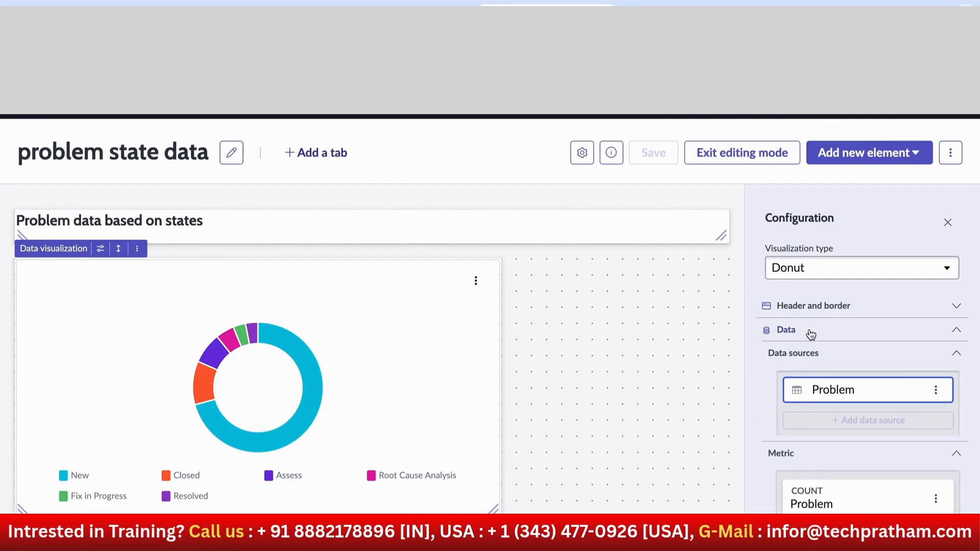
left_click(811, 309)
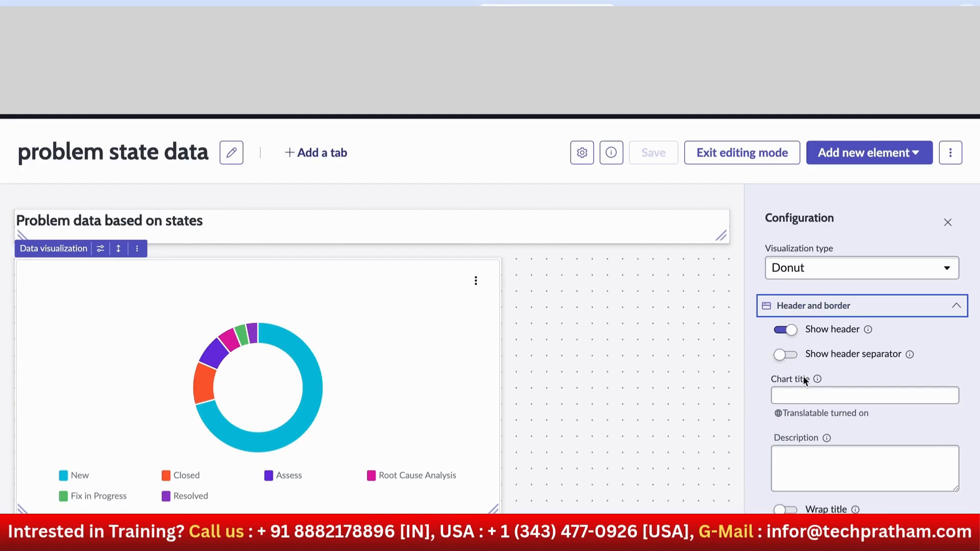
left_click(797, 396)
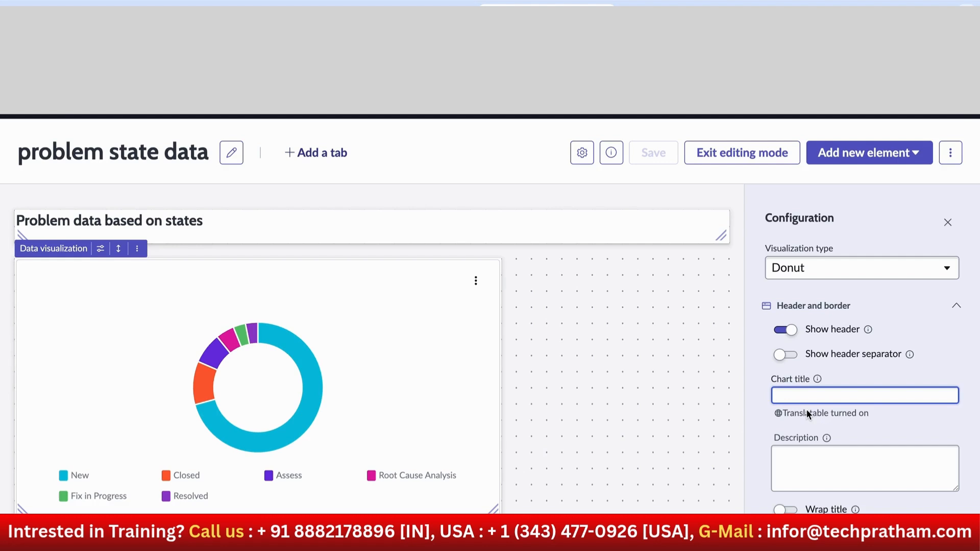
type("state data")
left_click(785, 482)
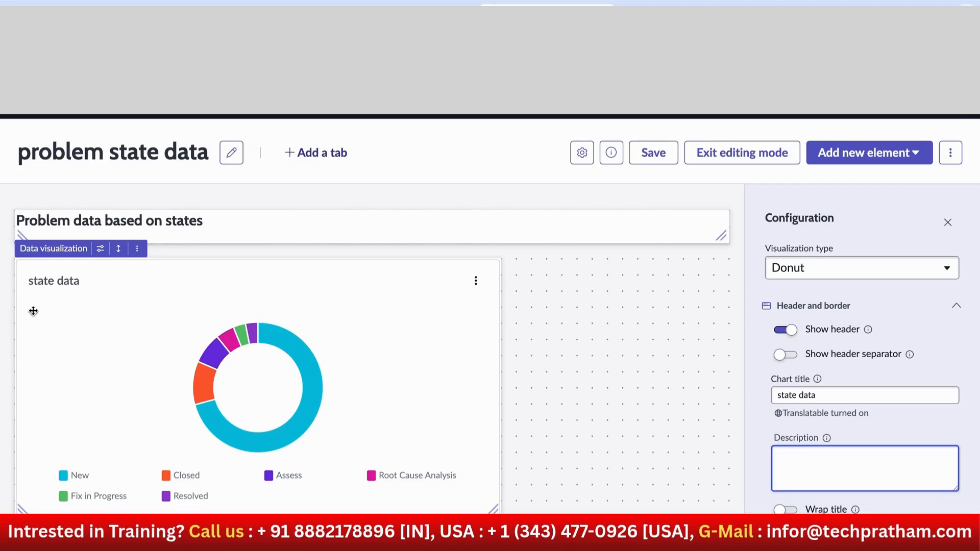
- Try the Ascending sort order on the donut chart and return it to Descending
scroll(806, 491, "down", 1)
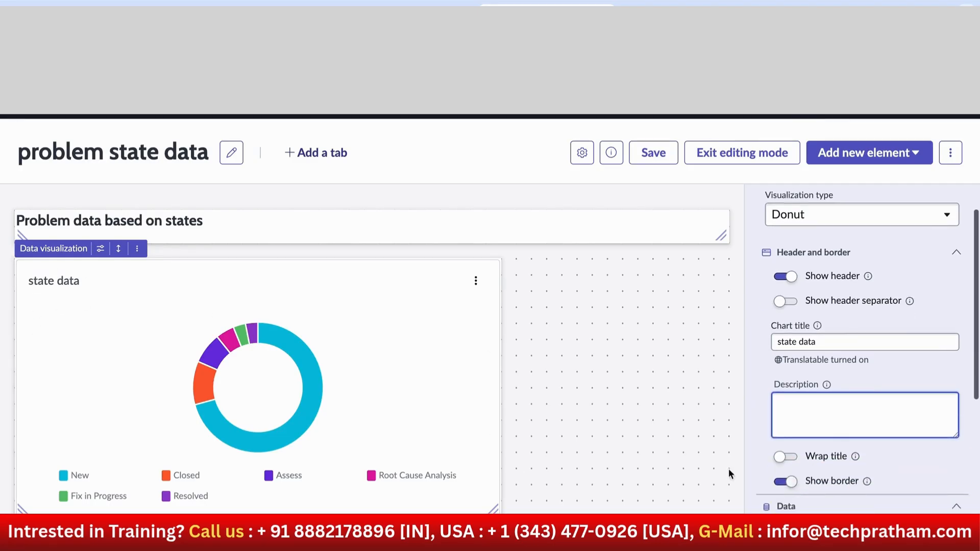
scroll(769, 505, "down", 2)
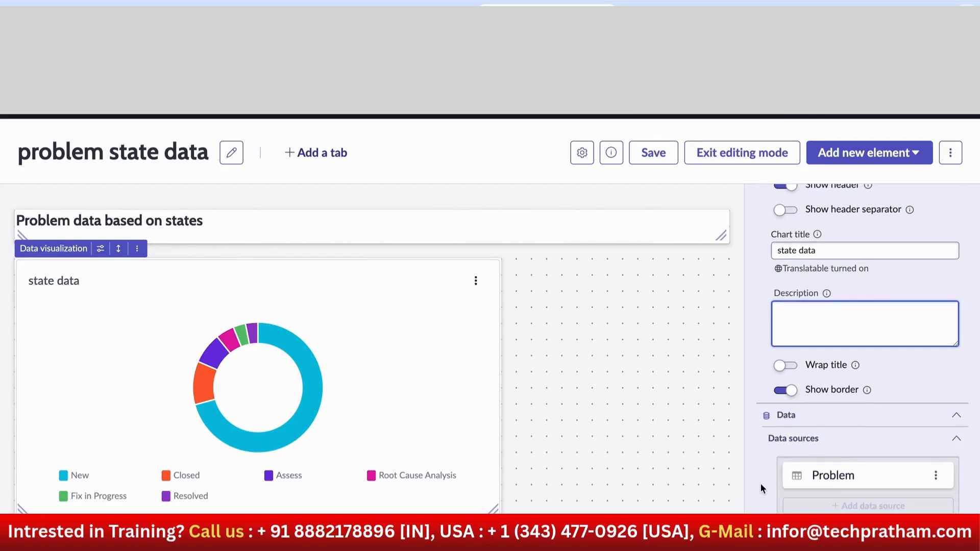
scroll(761, 483, "down", 2)
scroll(761, 478, "down", 3)
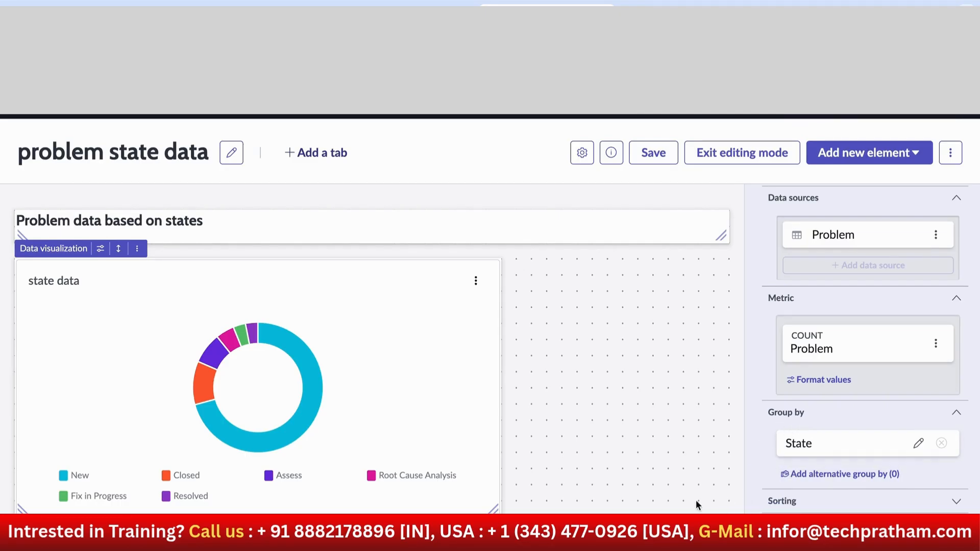
left_click(787, 503)
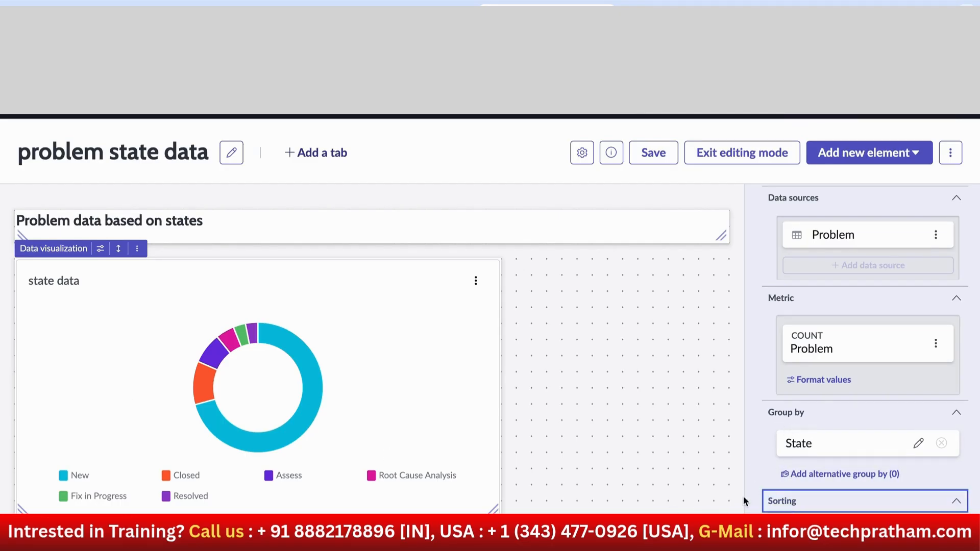
scroll(803, 418, "down", 2)
left_click(802, 446)
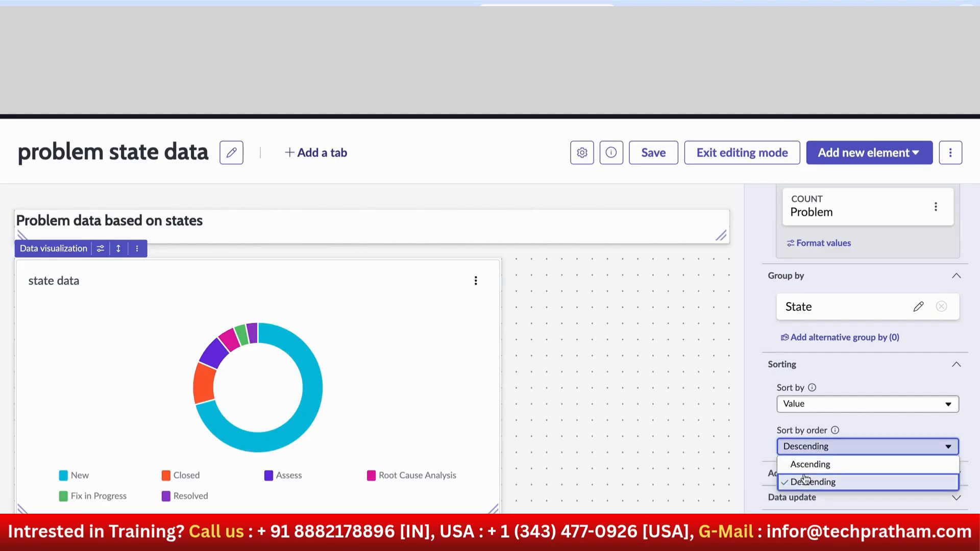
left_click(809, 465)
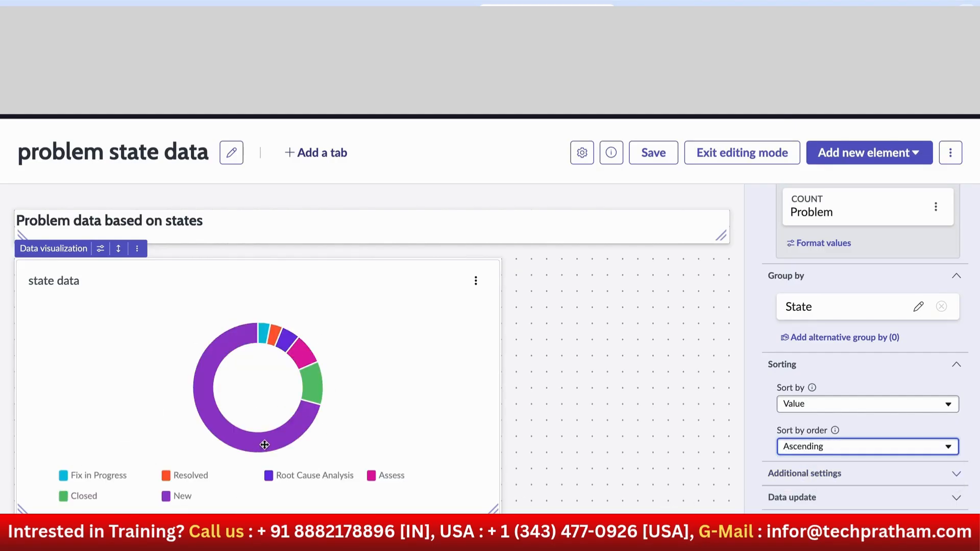
left_click(804, 450)
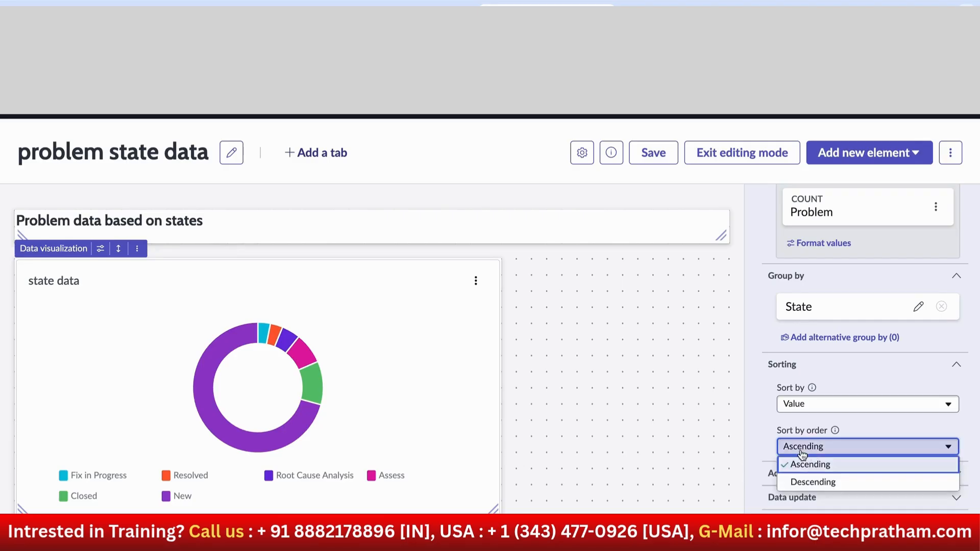
left_click(788, 482)
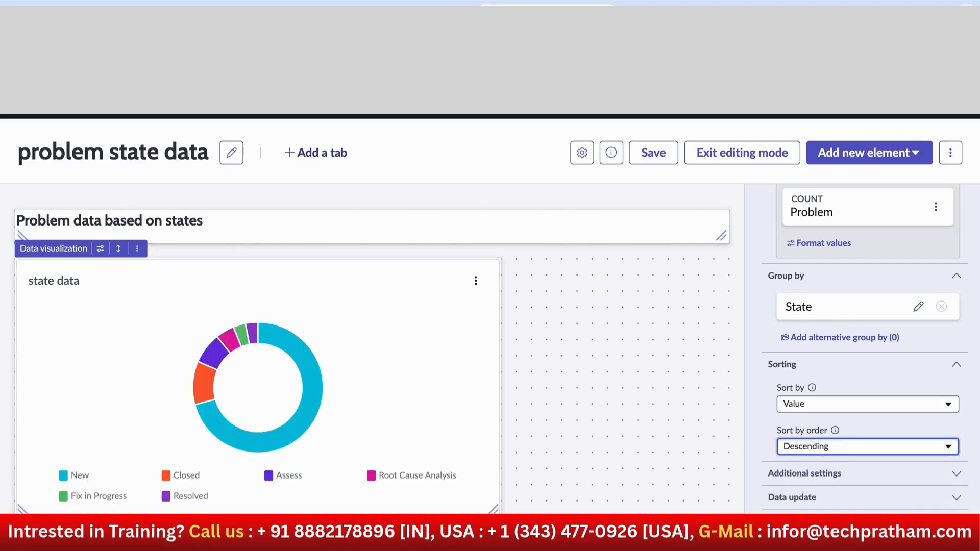
- Set the donut chart's data update to refresh after being away for 1 minute
scroll(765, 459, "down", 2)
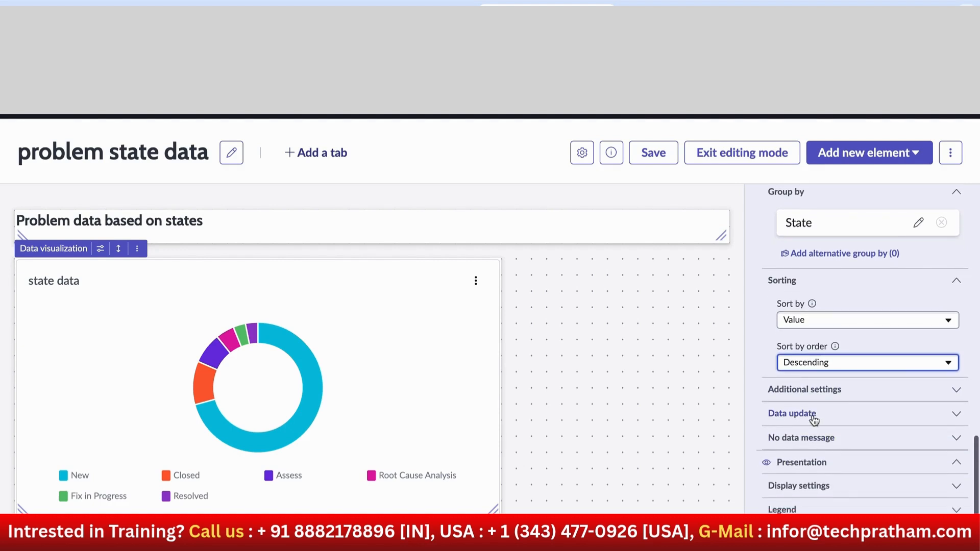
left_click(814, 419)
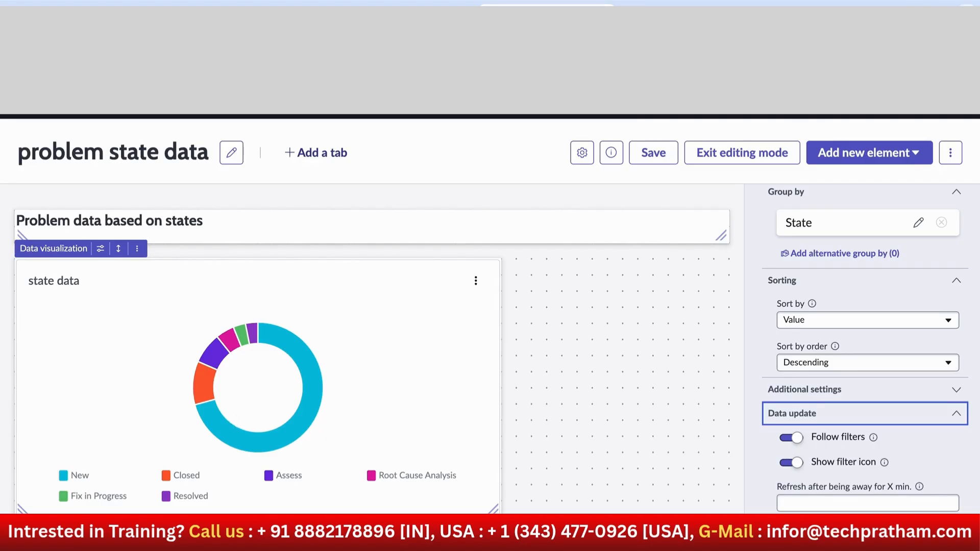
left_click(895, 507)
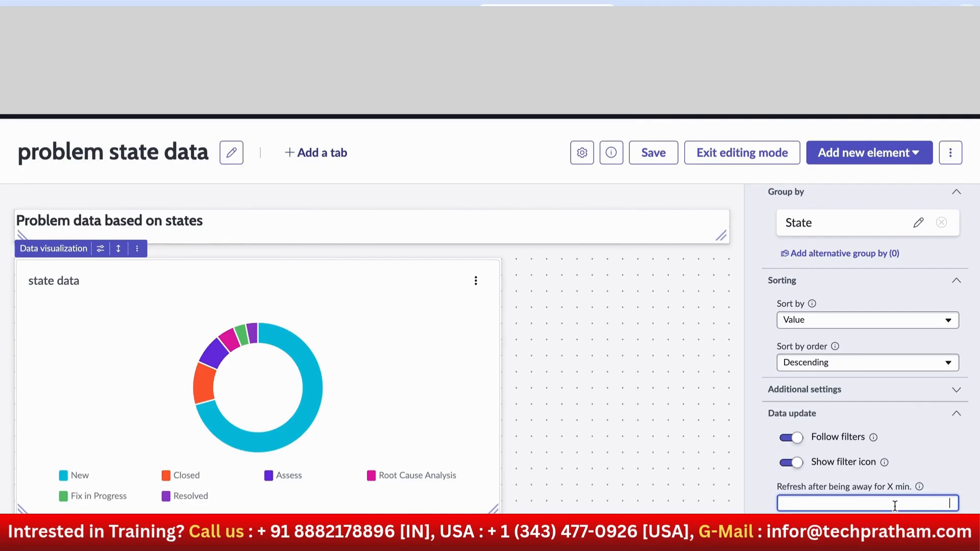
type("1")
- Expand the donut chart's display and legend settings and set the legend position to Left
scroll(779, 492, "down", 2)
left_click(799, 488)
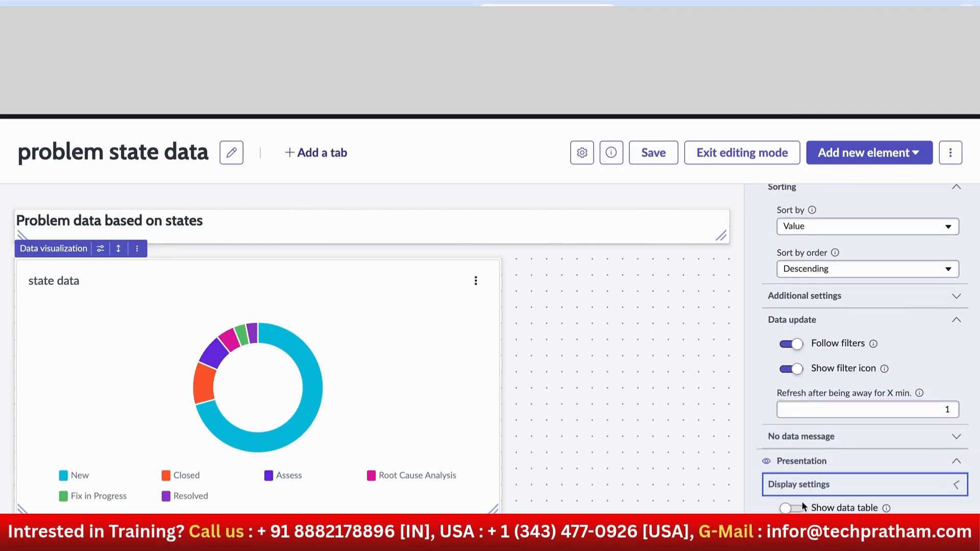
scroll(801, 515, "down", 1)
left_click(800, 515)
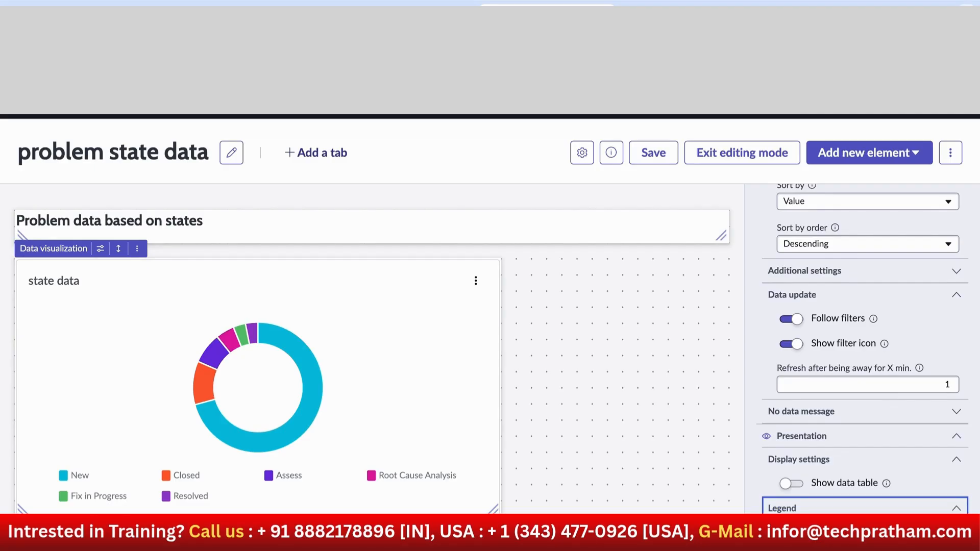
left_click(791, 532)
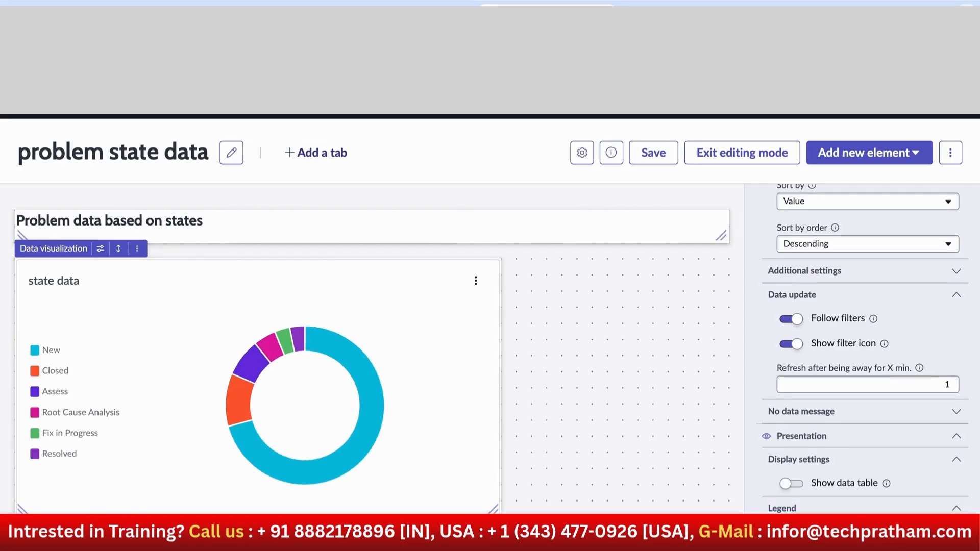
- Show data labels on the donut chart with the Value and percent label type
scroll(788, 438, "down", 4)
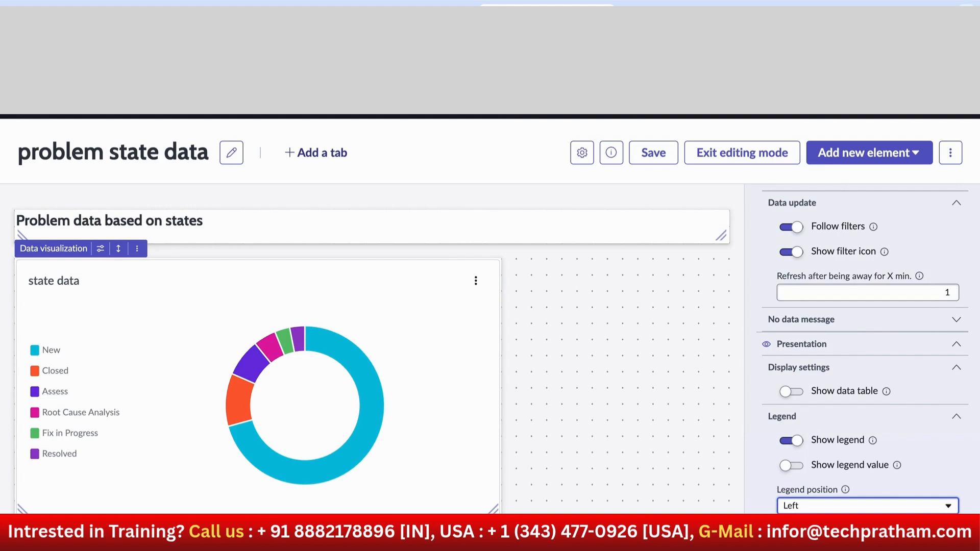
scroll(869, 349, "down", 2)
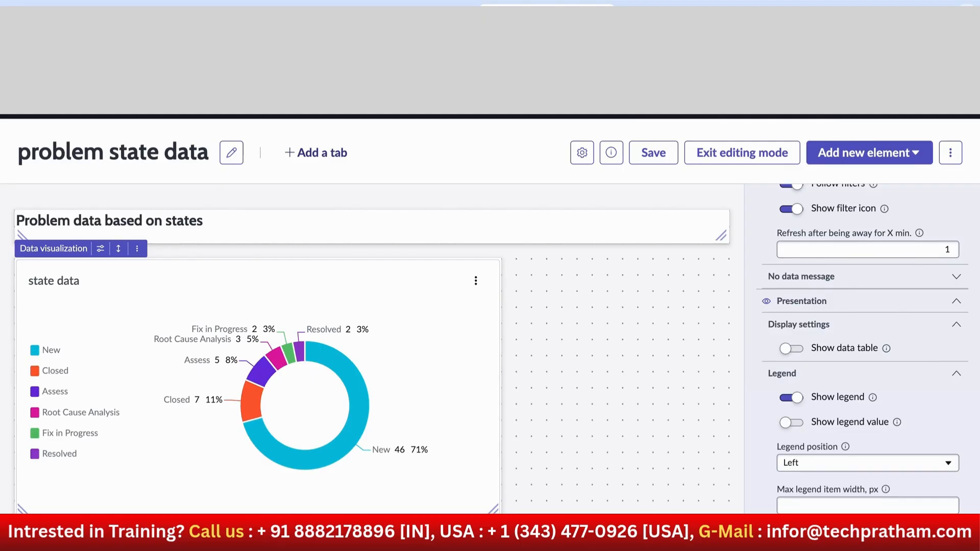
scroll(868, 348, "down", 2)
scroll(817, 480, "down", 1)
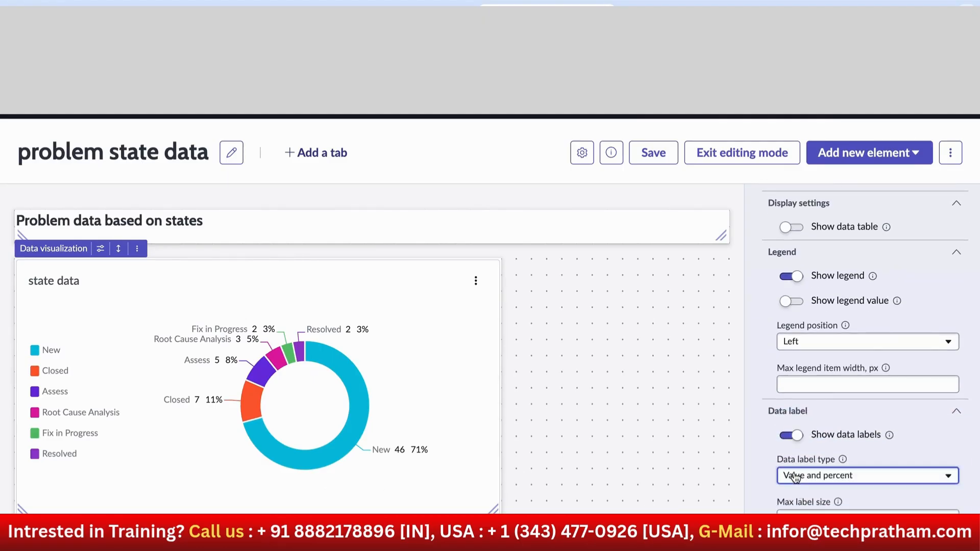
left_click(797, 475)
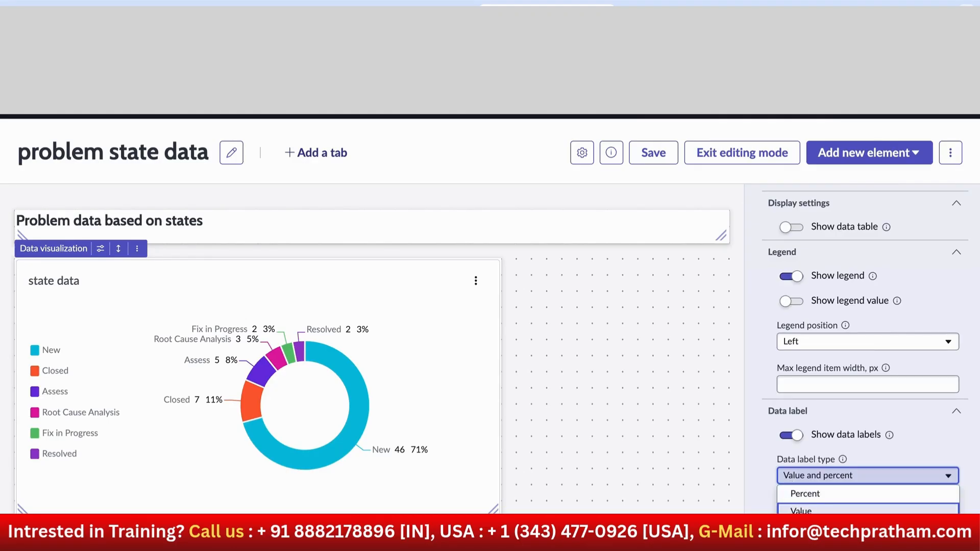
left_click(752, 489)
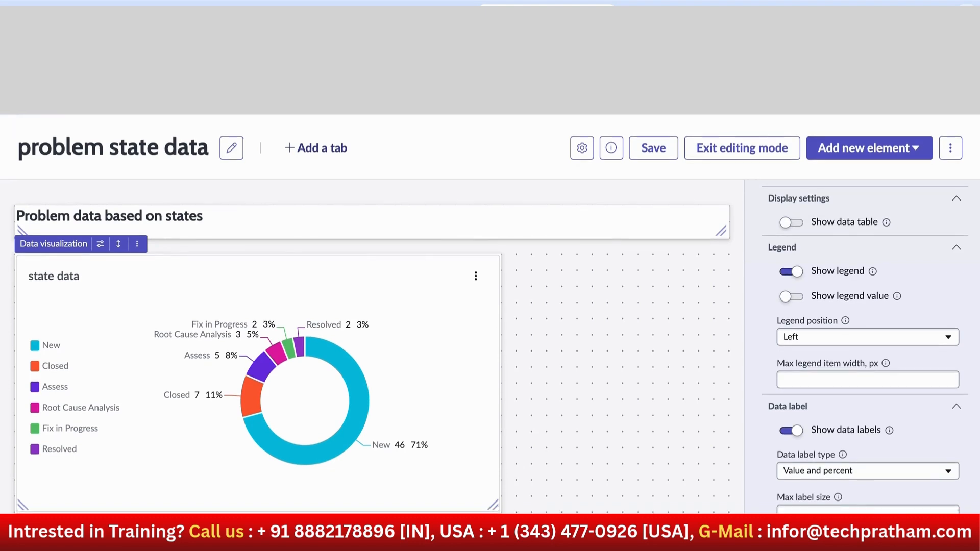
- Examine the available color options for the donut chart, keeping the Default choice
scroll(868, 347, "down", 2)
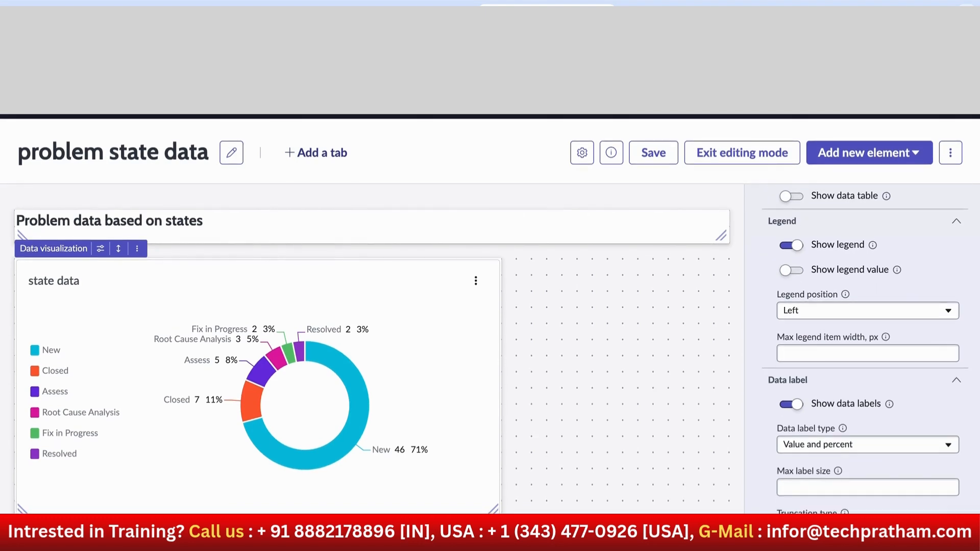
scroll(868, 347, "down", 2)
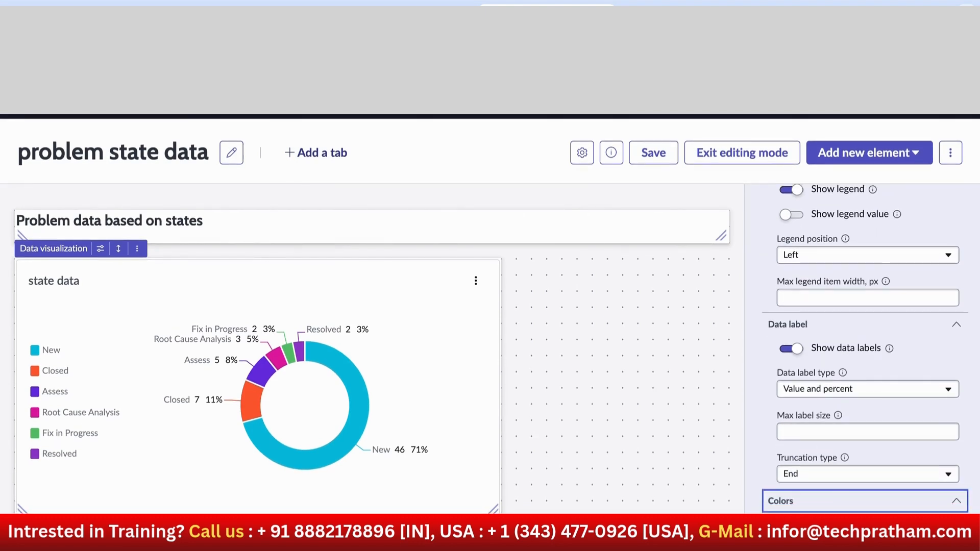
left_click(868, 541)
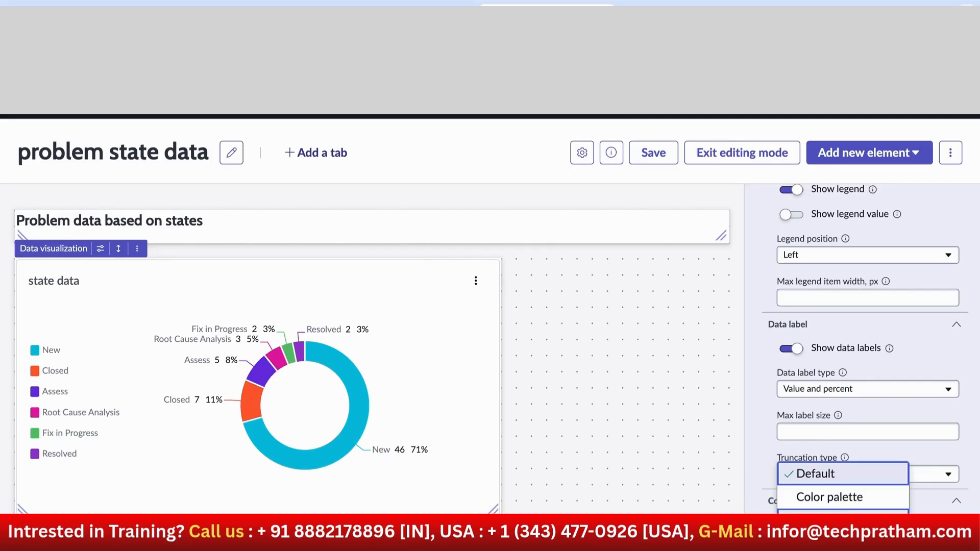
key("Down")
key("Up")
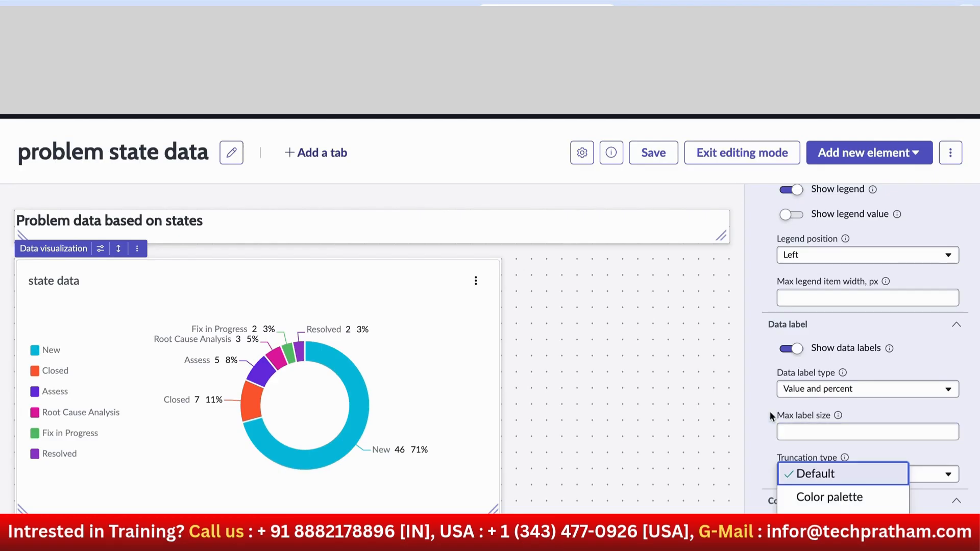
- Save the dashboard with the new legend and label settings and leave editing mode
scroll(762, 400, "up", 5)
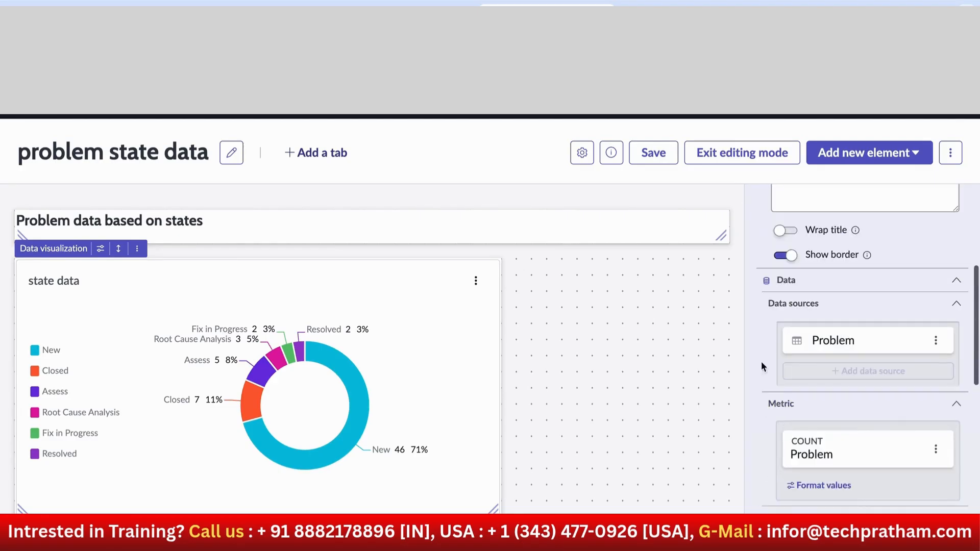
left_click(645, 158)
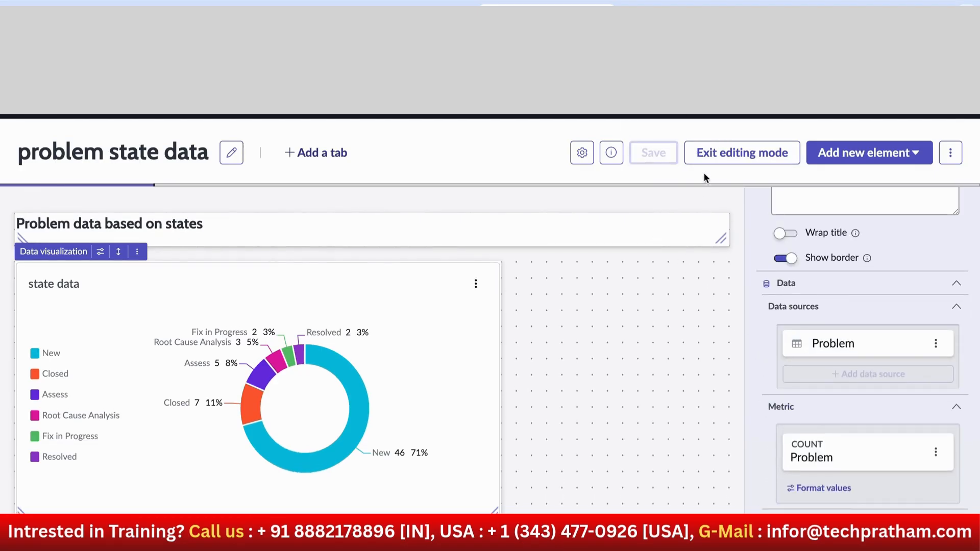
left_click(734, 161)
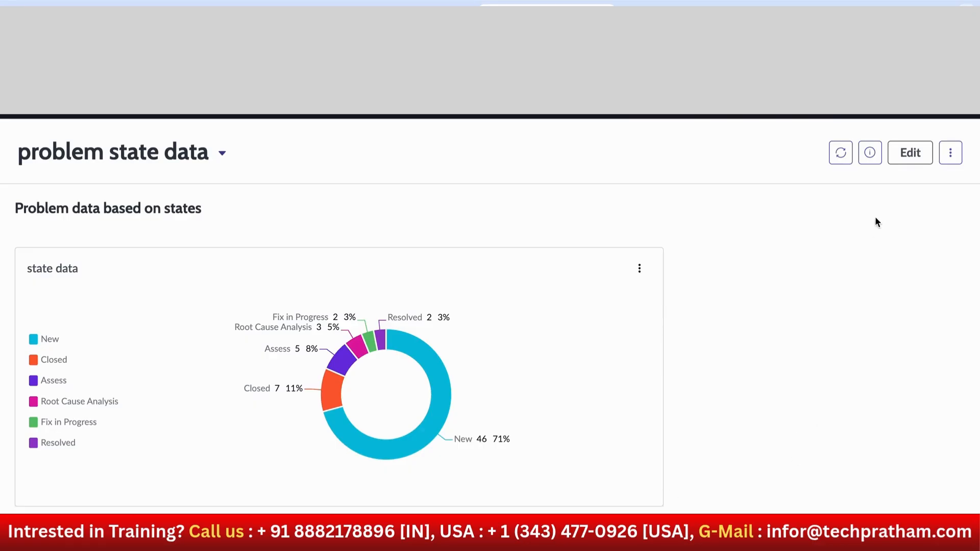
- Reopen the dashboard for editing, add a Filter element beside the donut chart and widen it to fill the rest of the row
left_click(911, 153)
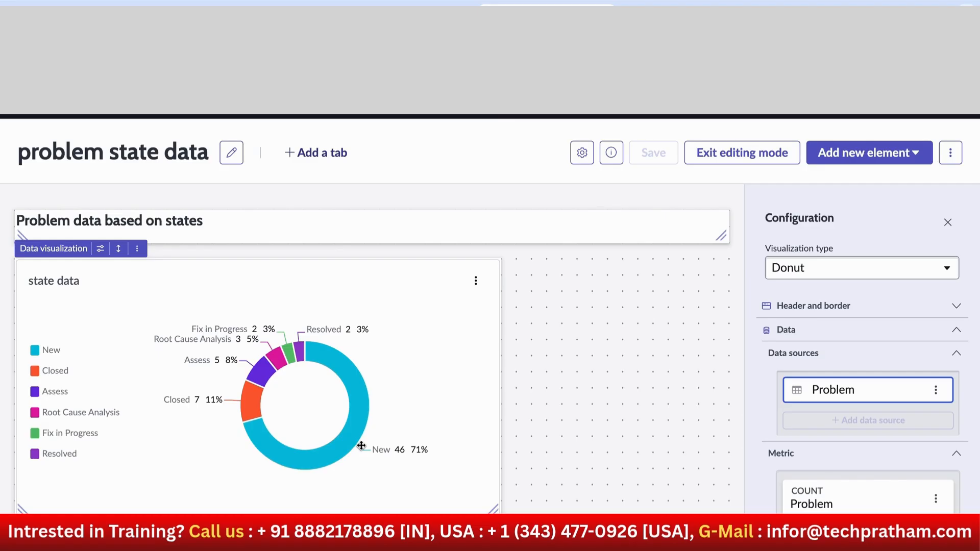
left_click(403, 440)
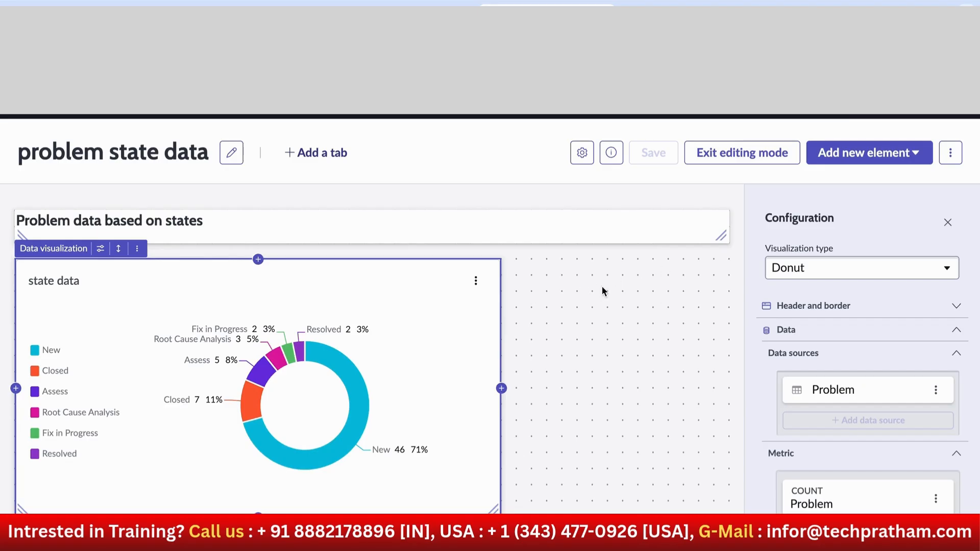
left_click(501, 389)
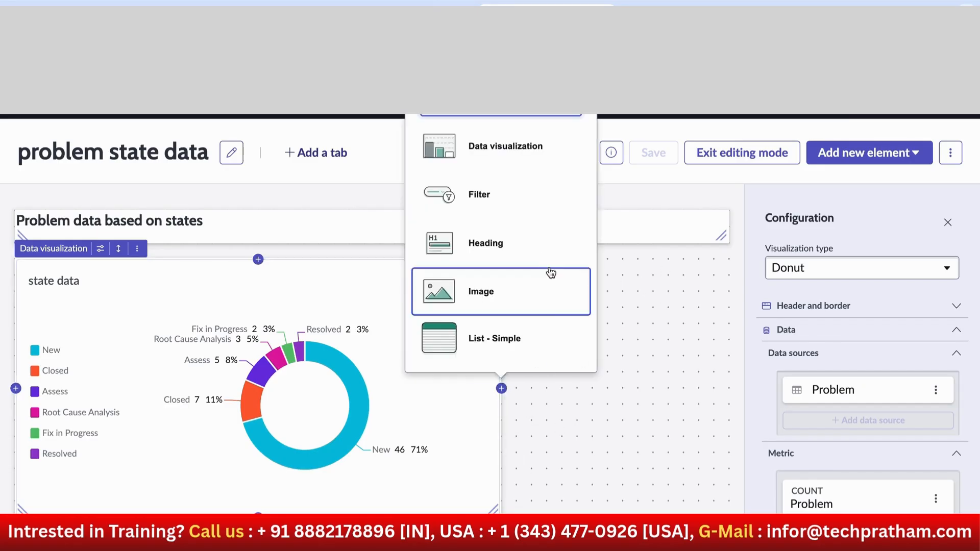
left_click(480, 196)
left_click(412, 334)
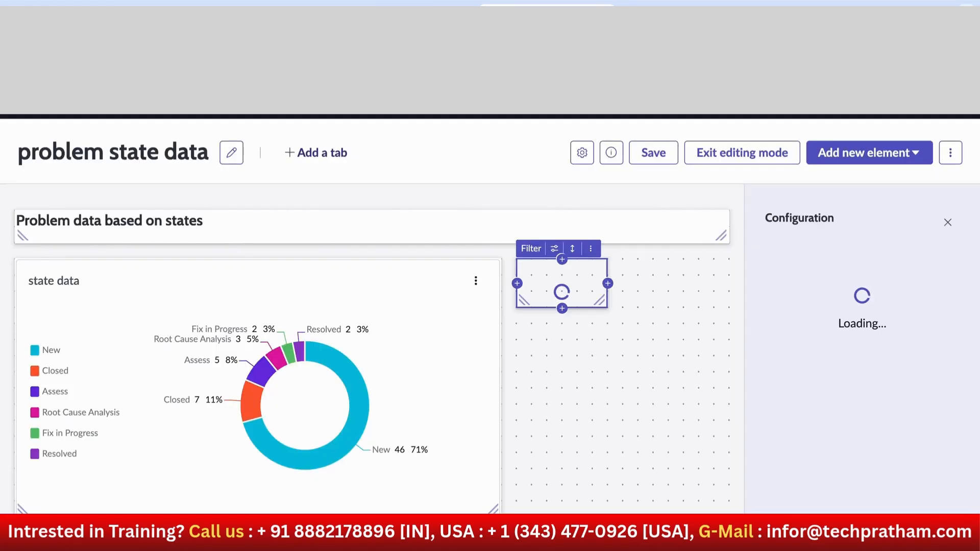
left_click_drag(601, 301, 722, 302)
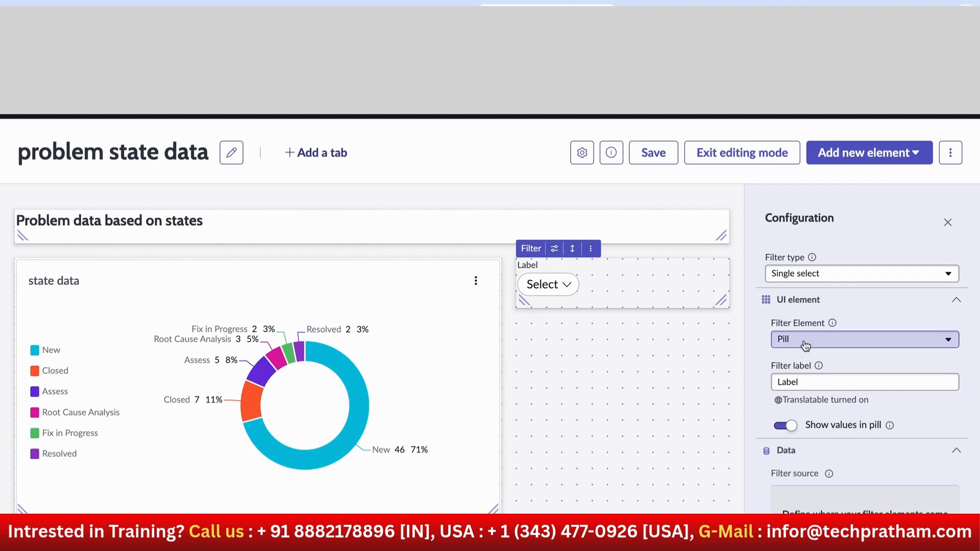
- Set the new filter's label to "Filter by Date"
left_click(804, 382)
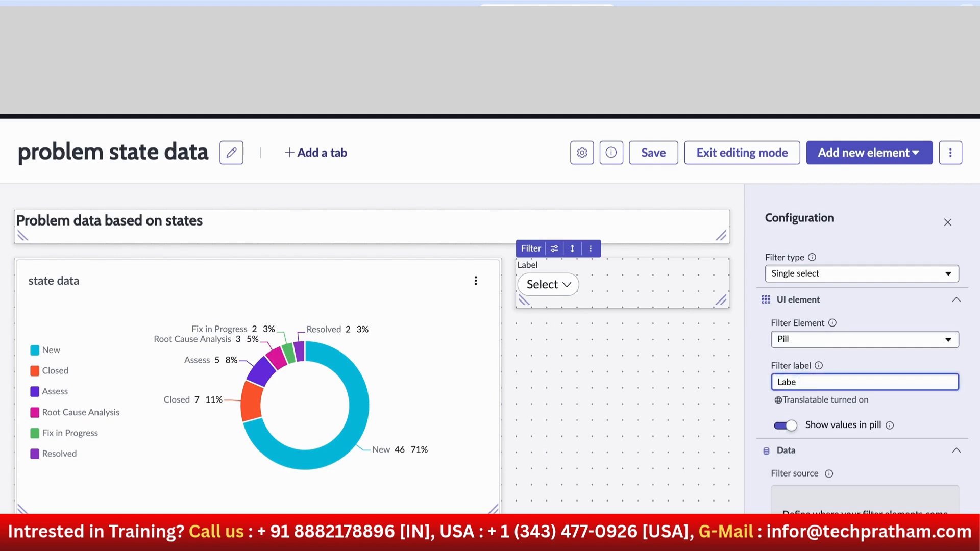
key("BackSpace")
key("BackSpace")
key("BackSpace")
key("BackSpace")
type("so")
key("BackSpace")
key("BackSpace")
key("BackSpace")
type("Filter by Date")
left_click(751, 347)
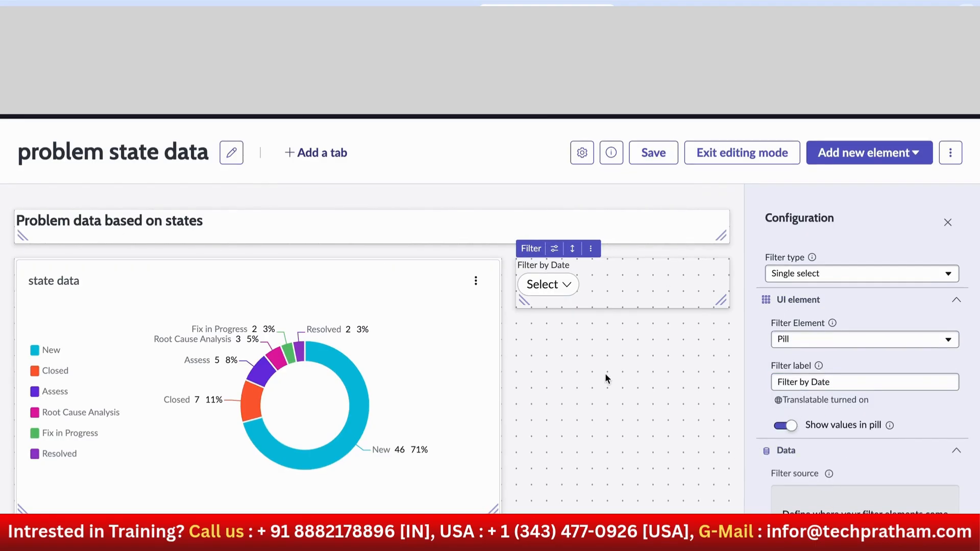
- Add a filter source to the "Filter by Date" filter, using the Problem table
left_click(848, 541)
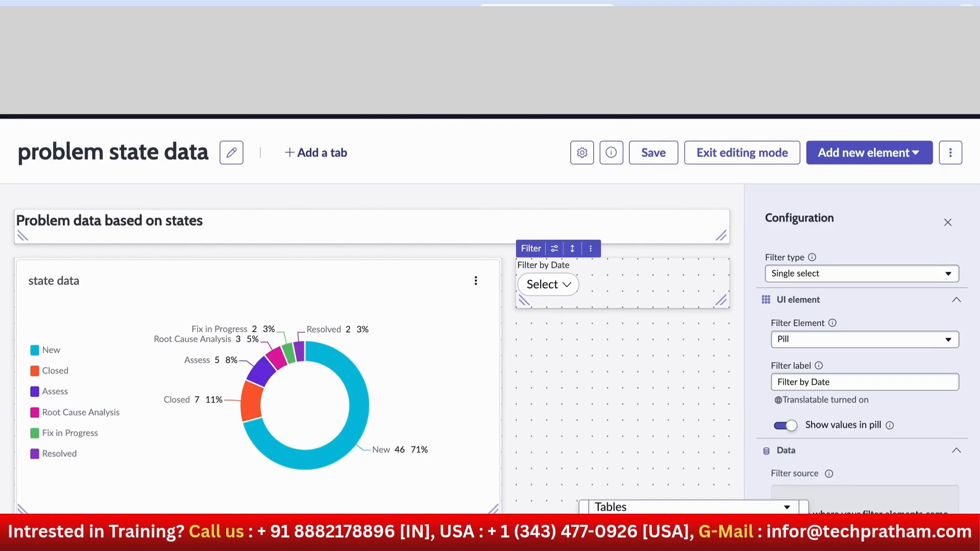
left_click(695, 507)
type("problem")
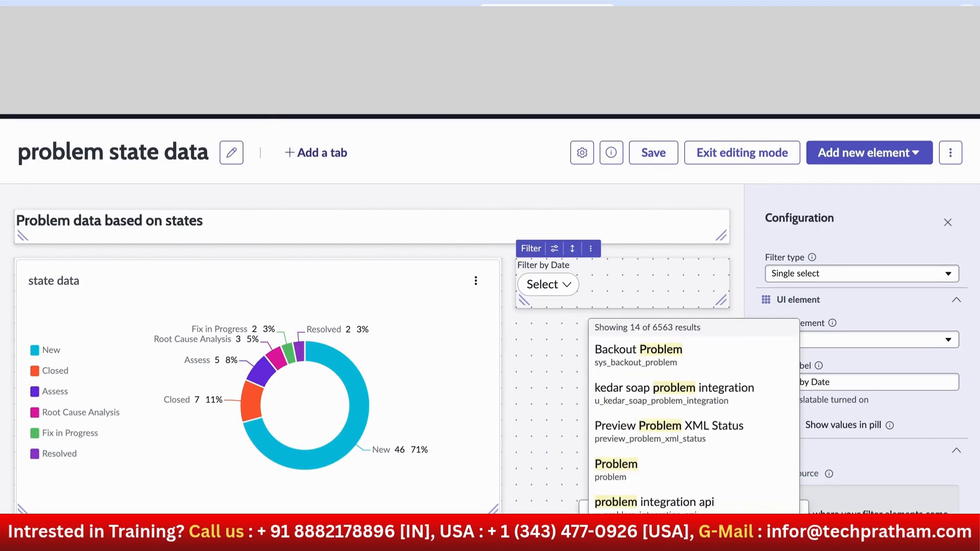
left_click(634, 474)
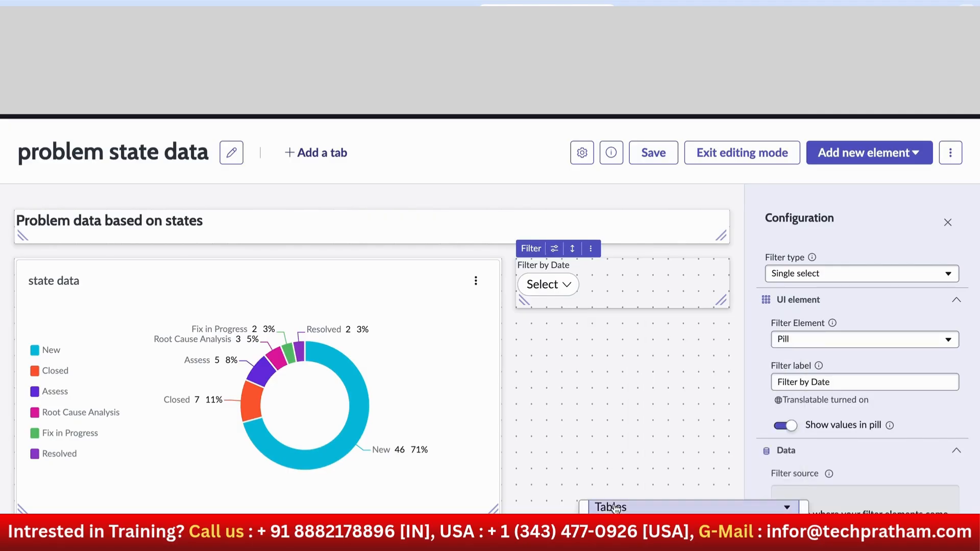
- Search the Problem table's fields for "created" as the filter source field, then clear the search
left_click(685, 544)
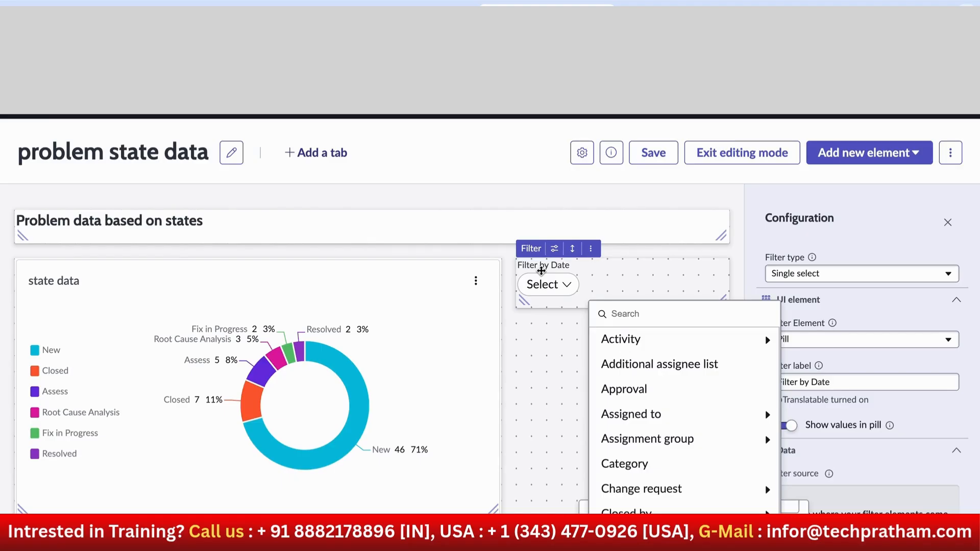
type("created")
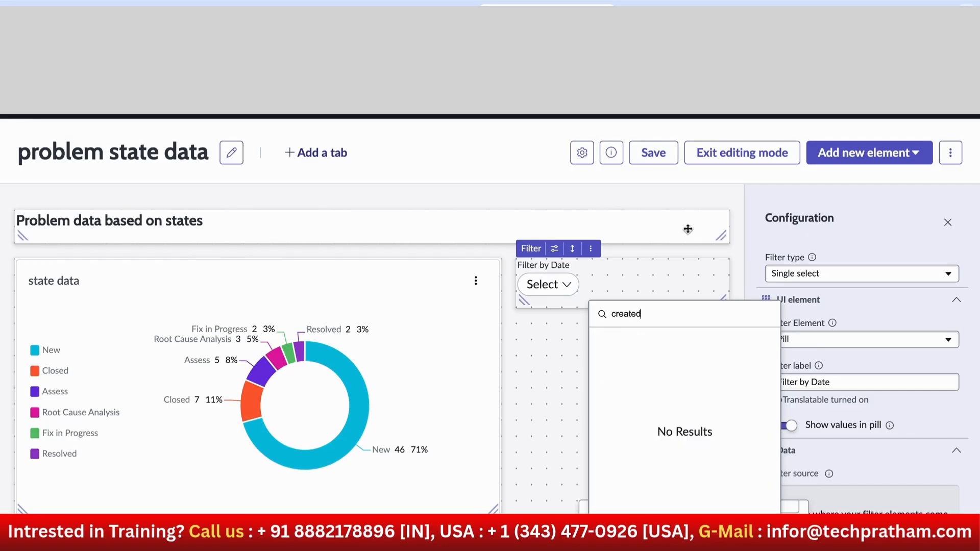
key("BackSpace")
key("BackSpace")
key("BackSpace")
key("BackSpace")
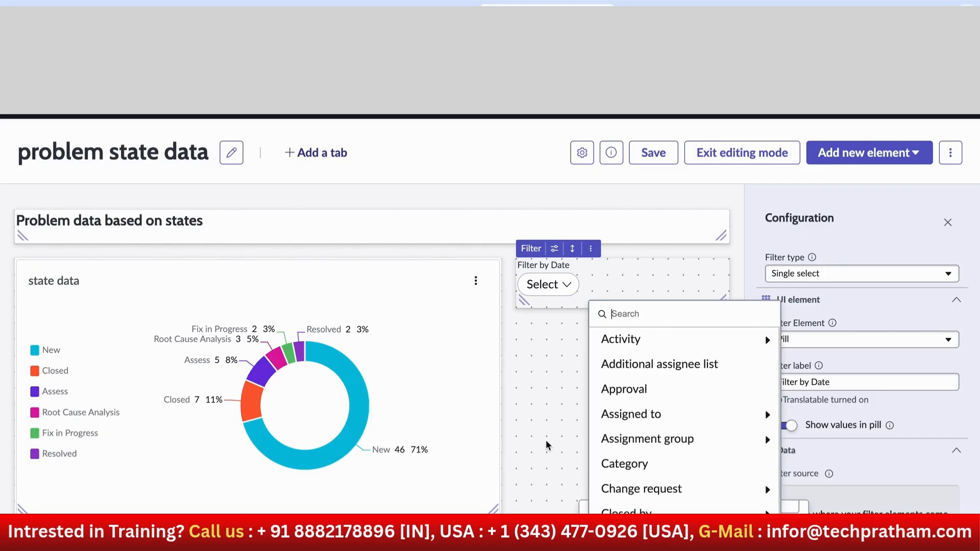
- Look through the Problem table's available filter fields for a creation date field, also searching for "cre", and close the field list
scroll(621, 453, "down", 3)
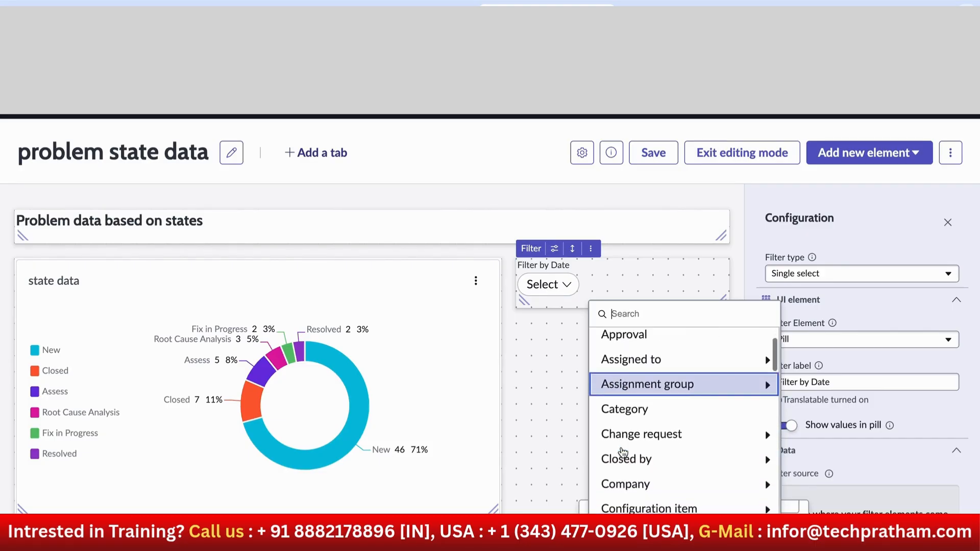
scroll(622, 453, "down", 4)
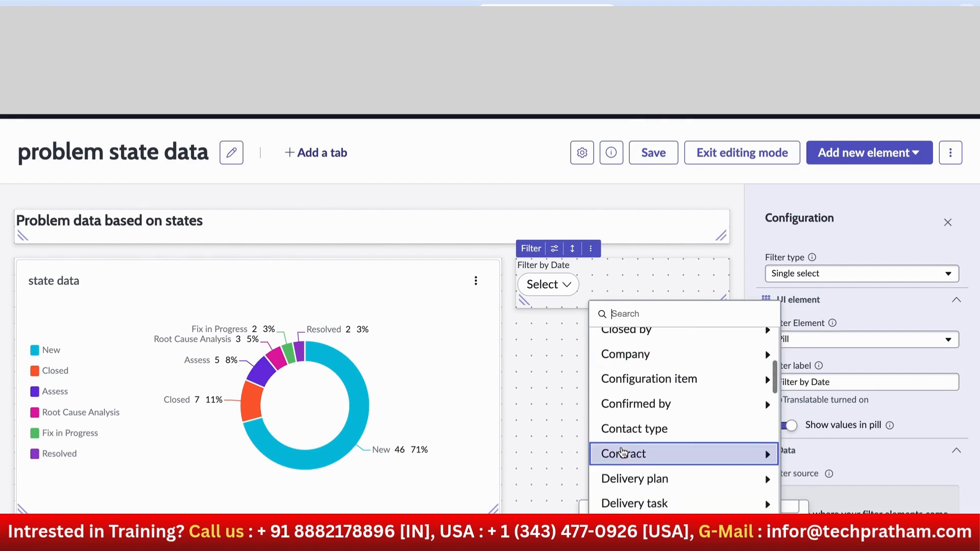
scroll(614, 406, "up", 4)
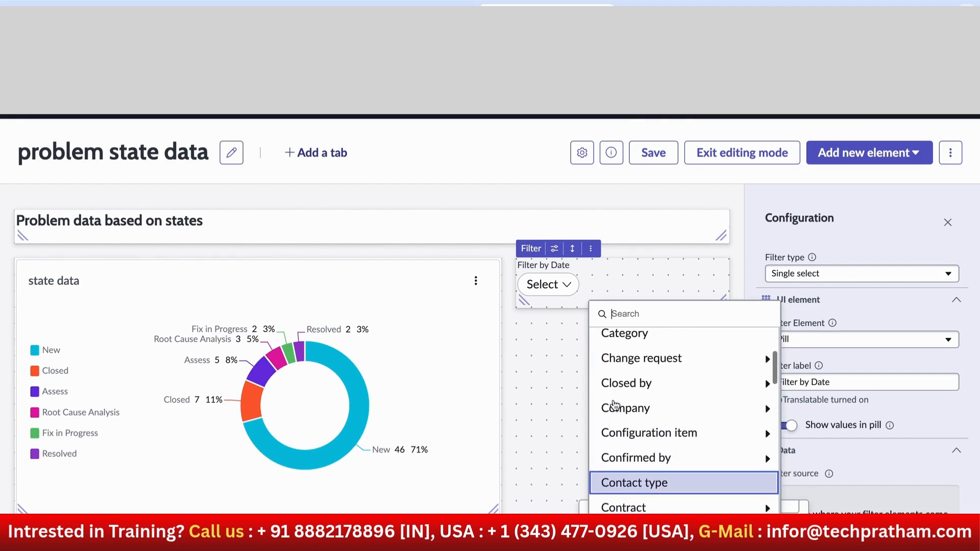
scroll(615, 405, "down", 2)
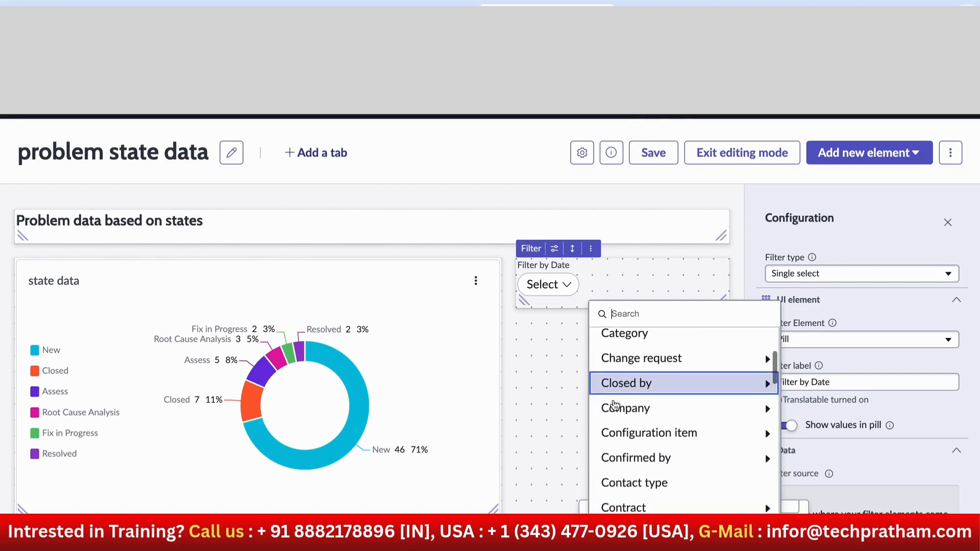
scroll(616, 405, "down", 6)
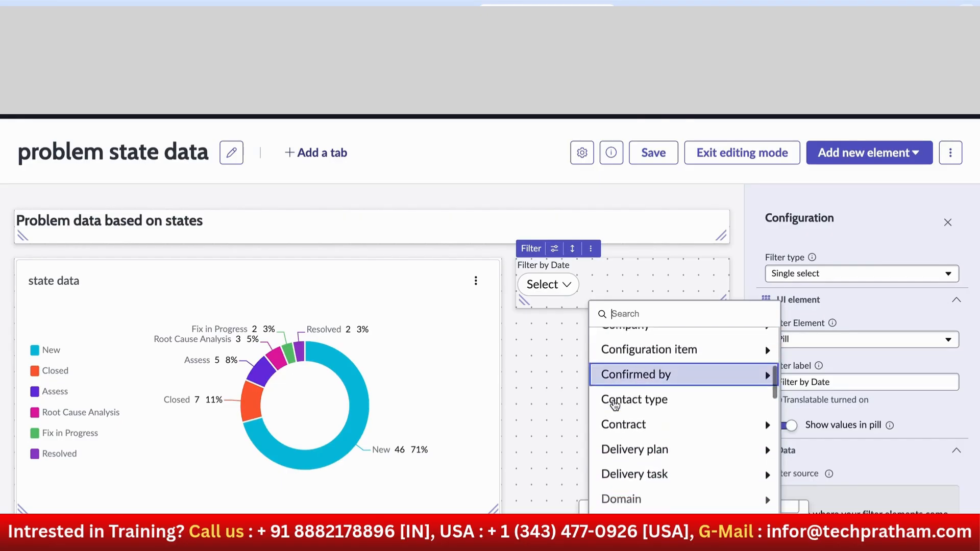
scroll(614, 406, "down", 8)
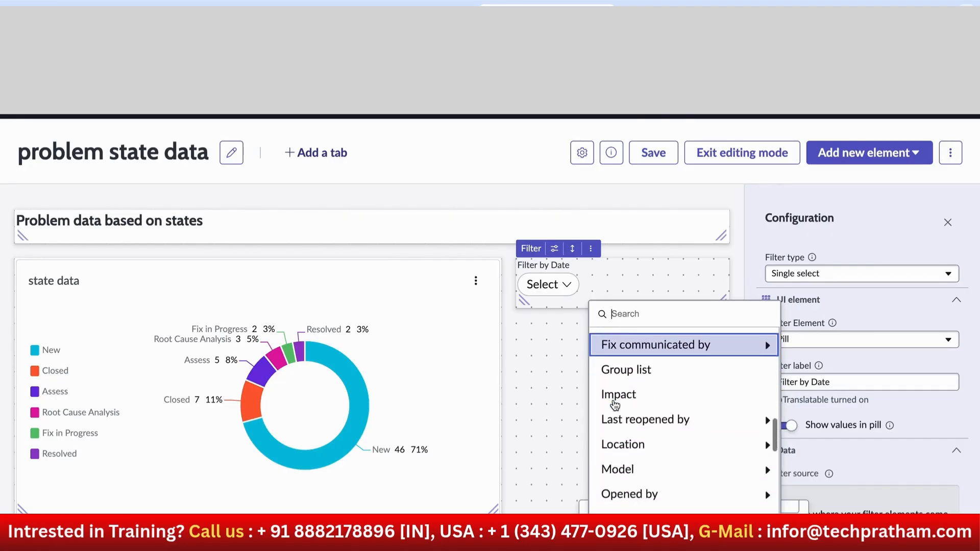
type("cre")
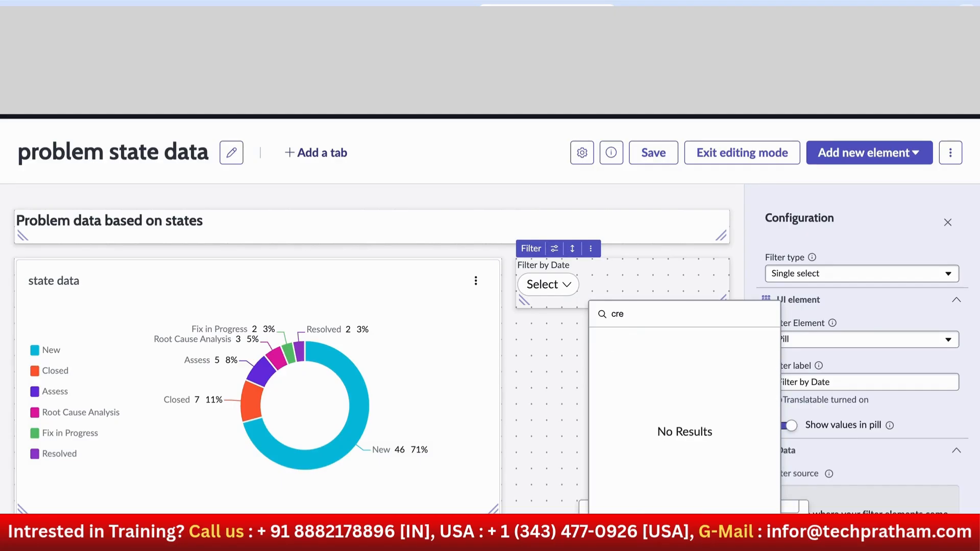
key("BackSpace")
key("BackSpace")
key("BackSpace")
key("Escape")
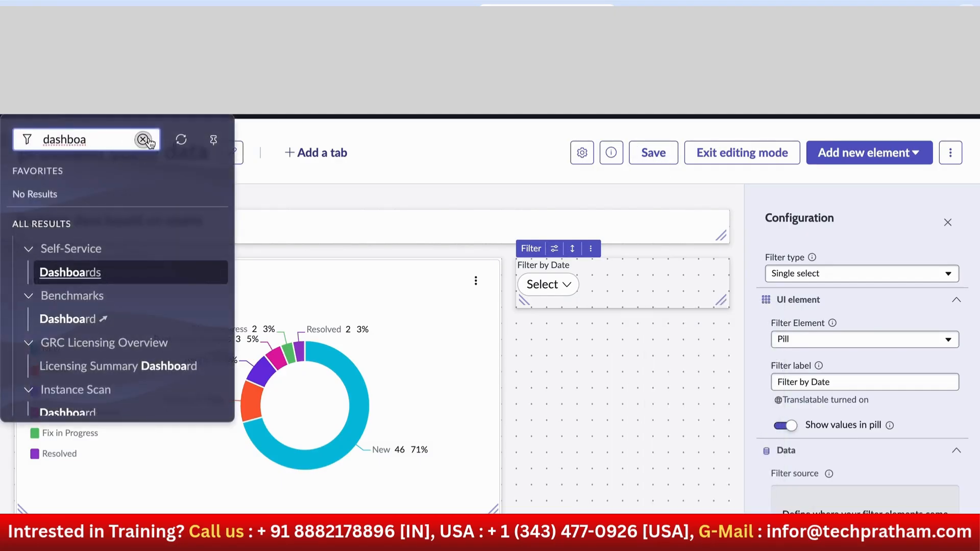
left_click(143, 139)
type("pl")
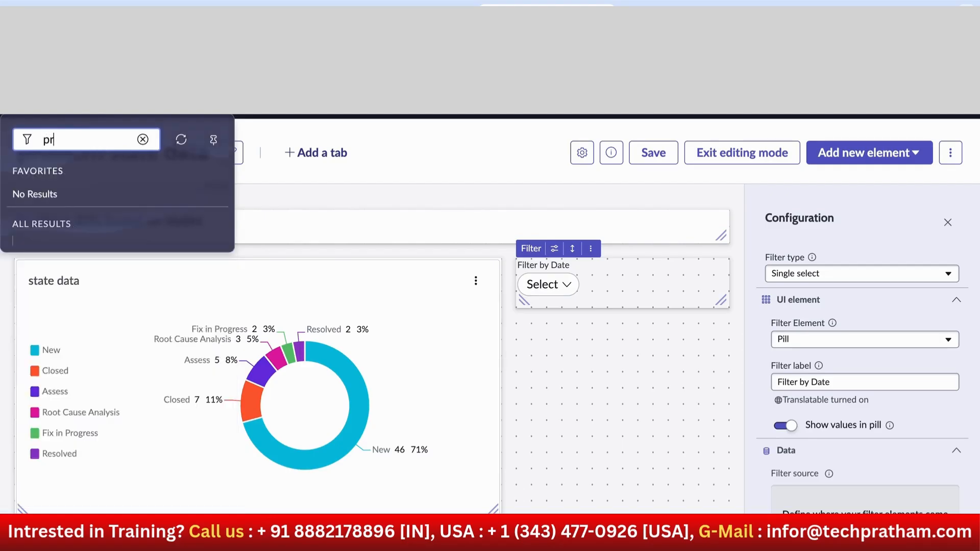
key("BackSpace")
key("BackSpace")
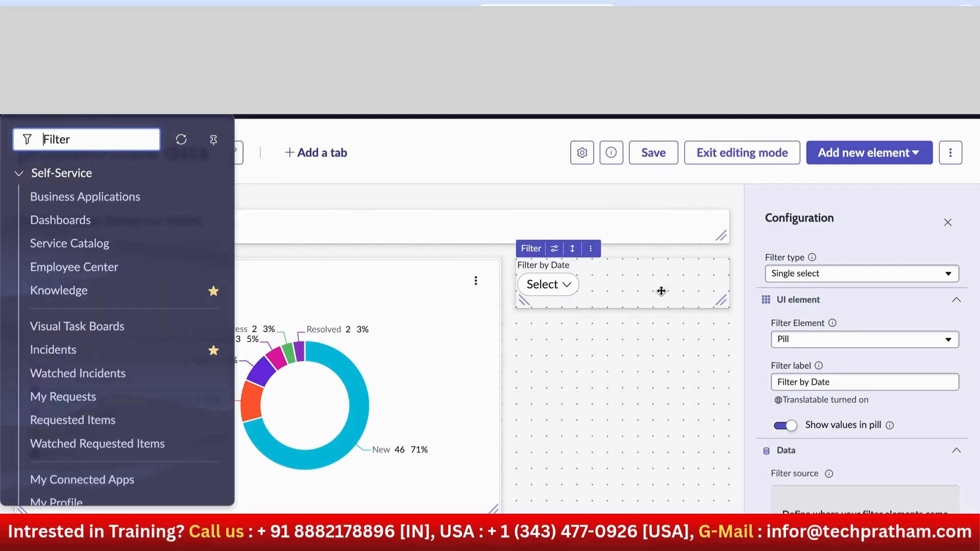
left_click(797, 383)
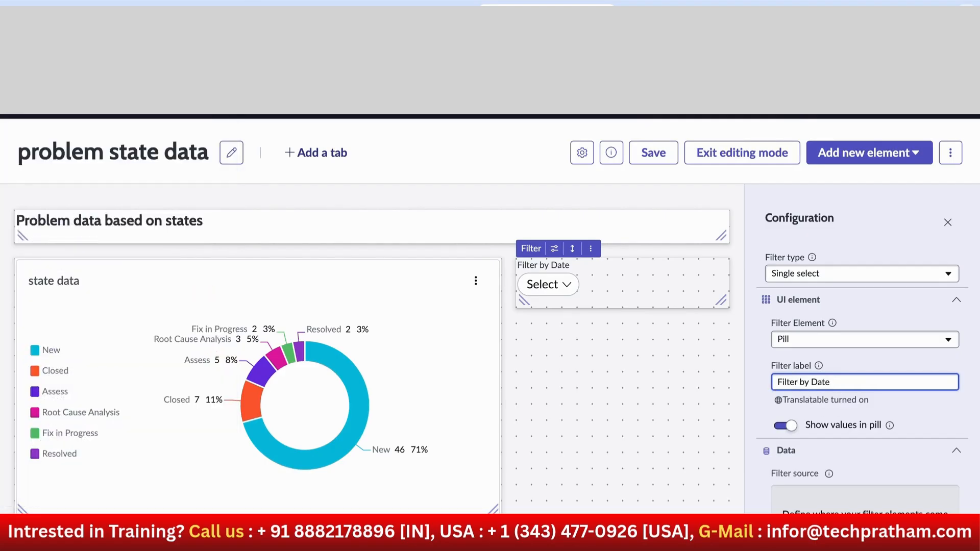
- Start the date filter's source again and choose Problem as its table
left_click(865, 542)
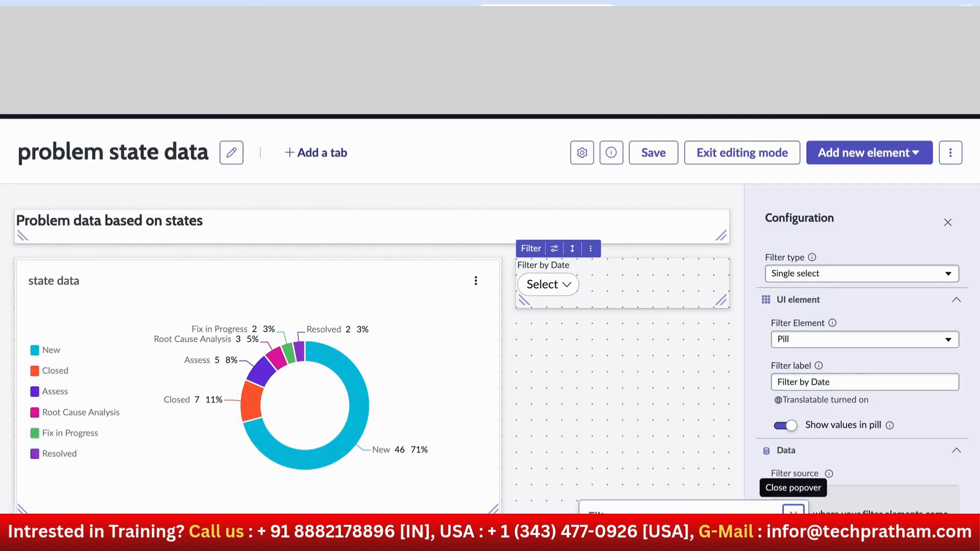
scroll(694, 526, "down", 3)
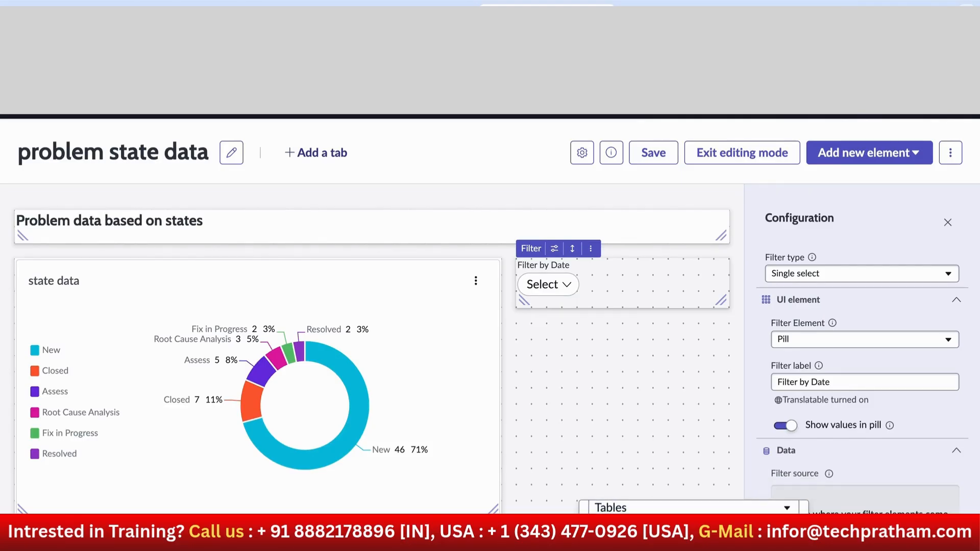
left_click(693, 542)
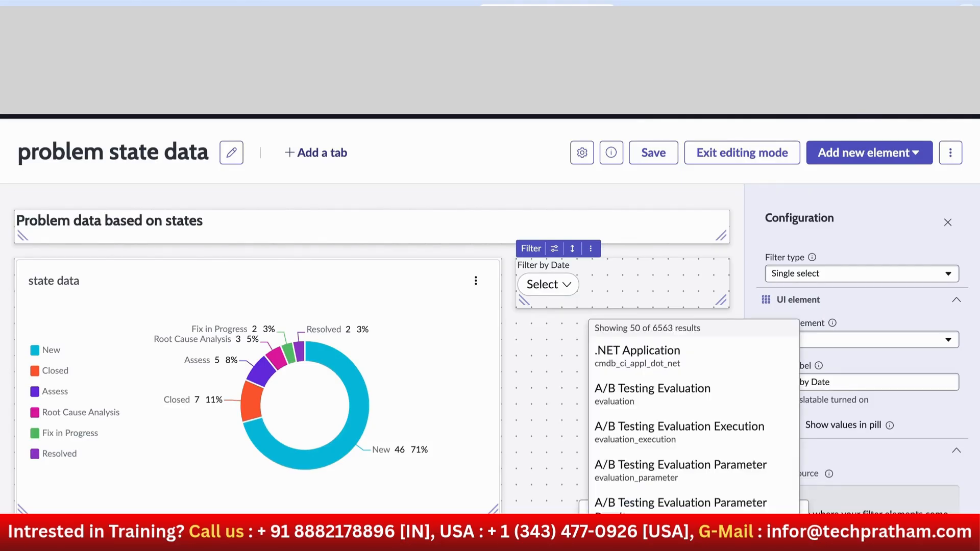
type("problem")
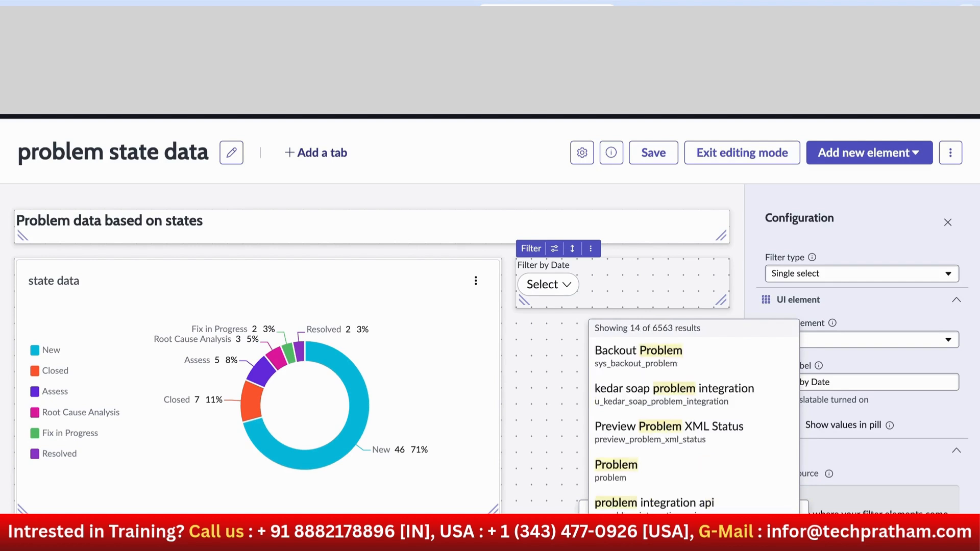
left_click(613, 475)
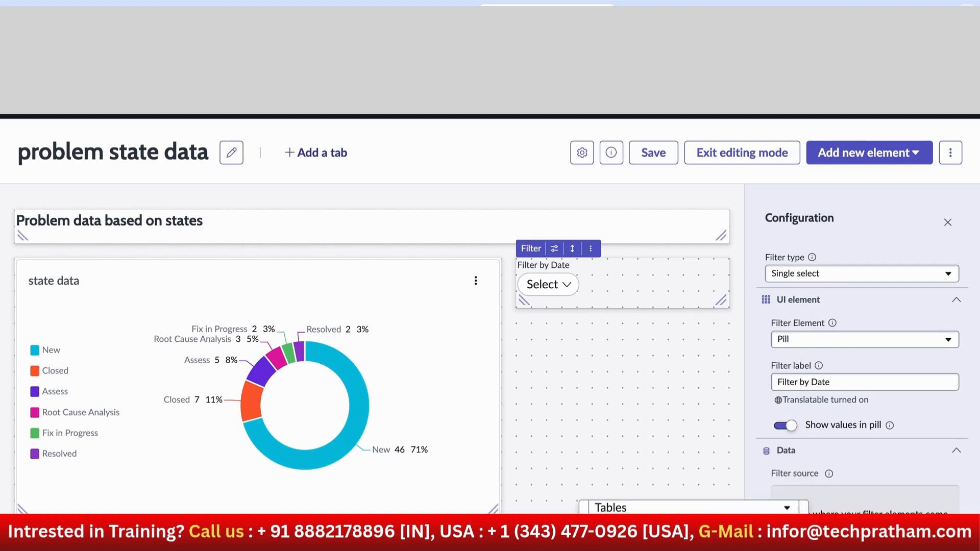
- Search the filter source's Problem fields for "up"
scroll(693, 531, "down", 2)
left_click(693, 538)
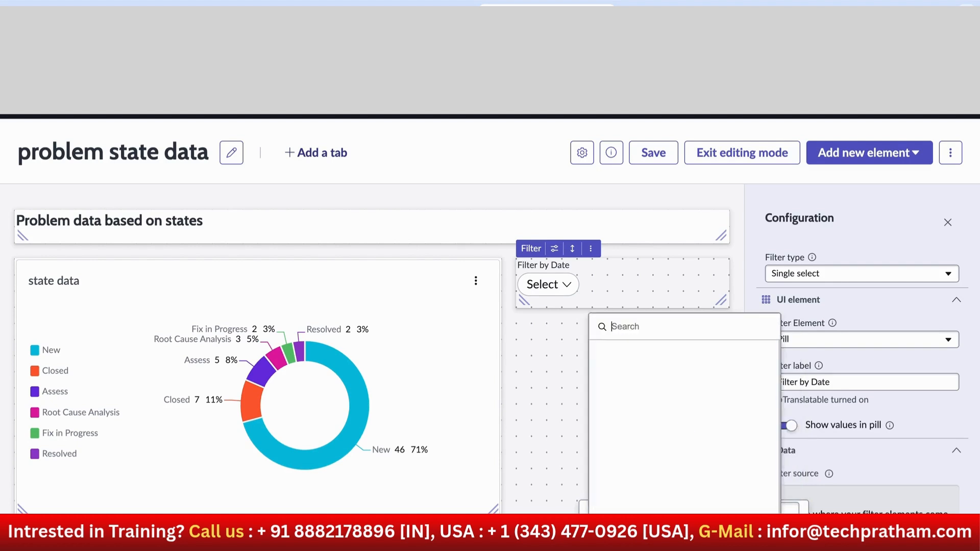
type("up")
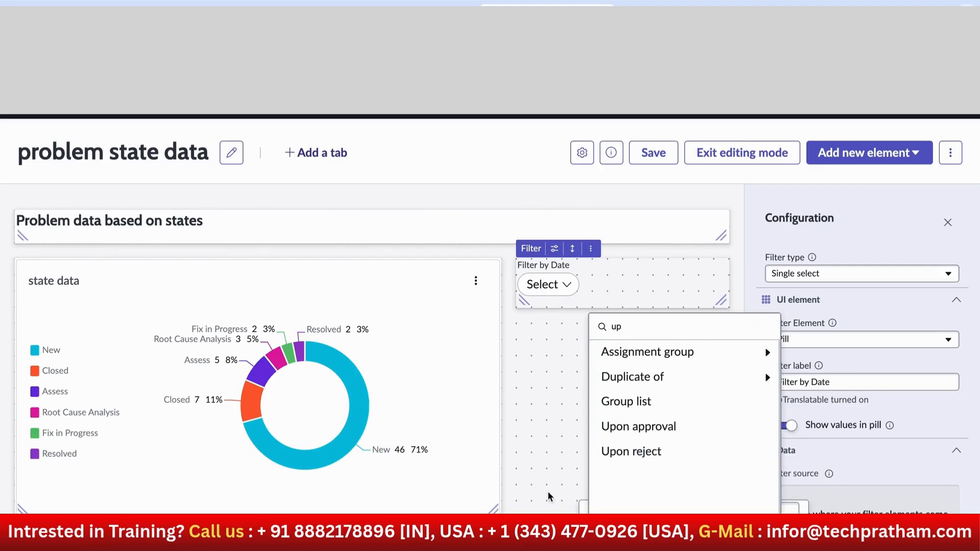
- Open the complete Problem table list from the navigator using "problem.LIST"
left_click(109, 116)
type("pr")
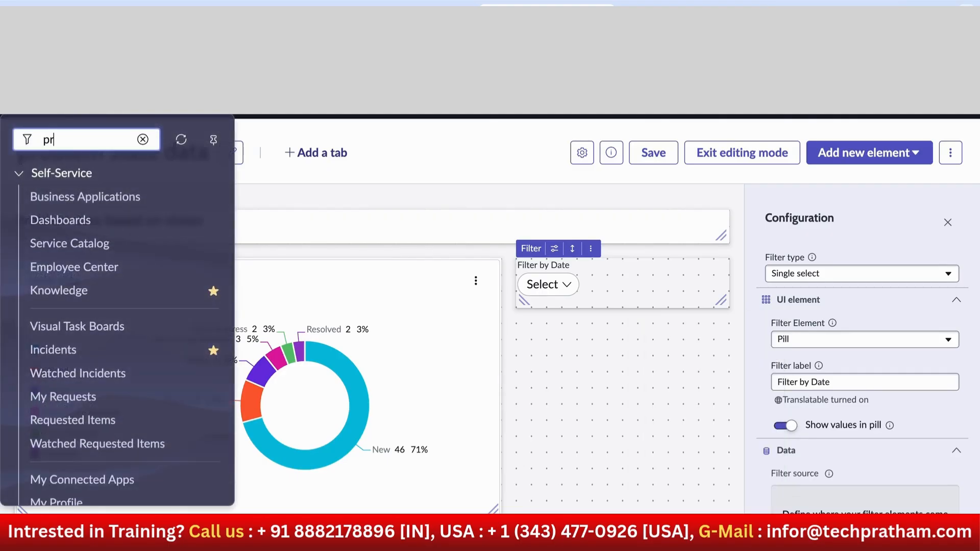
type("oblem>")
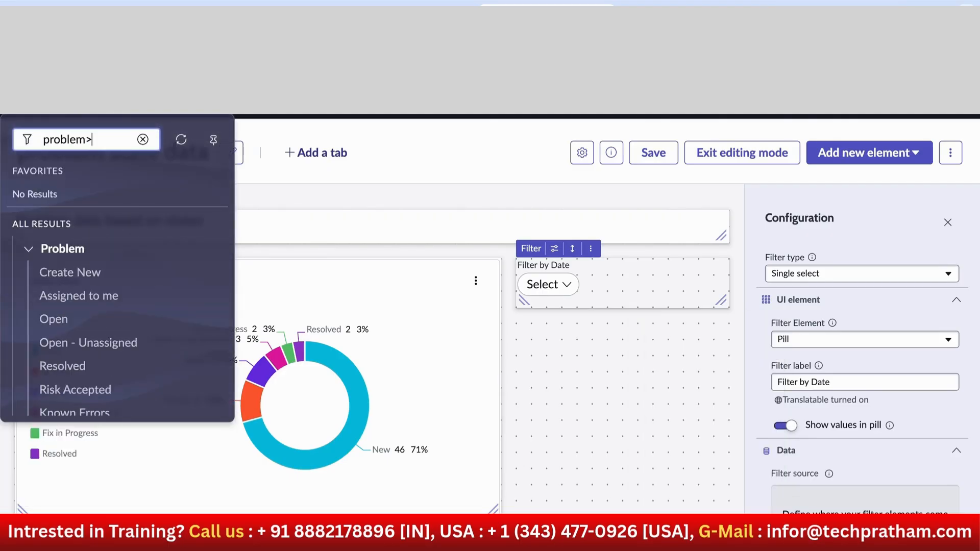
key("BackSpace")
type(".LIST")
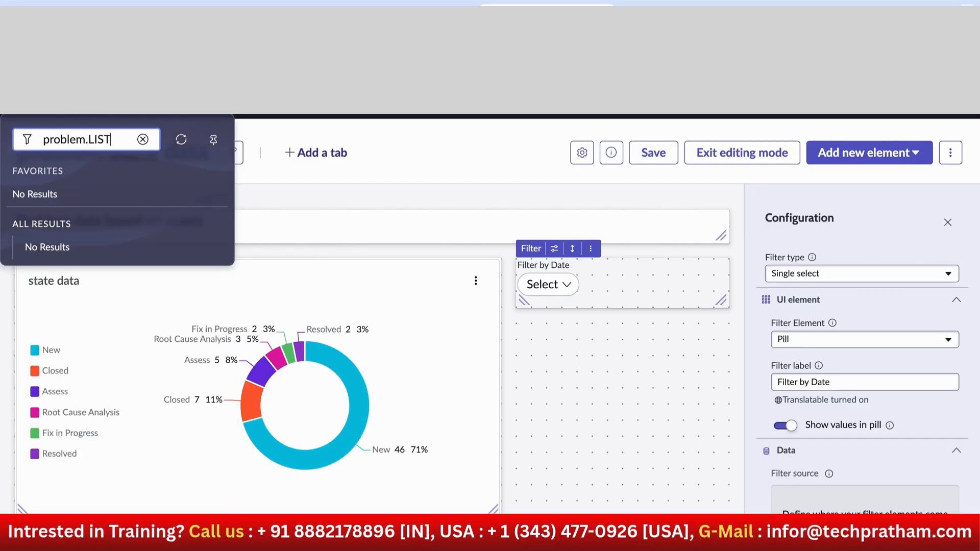
key("Return")
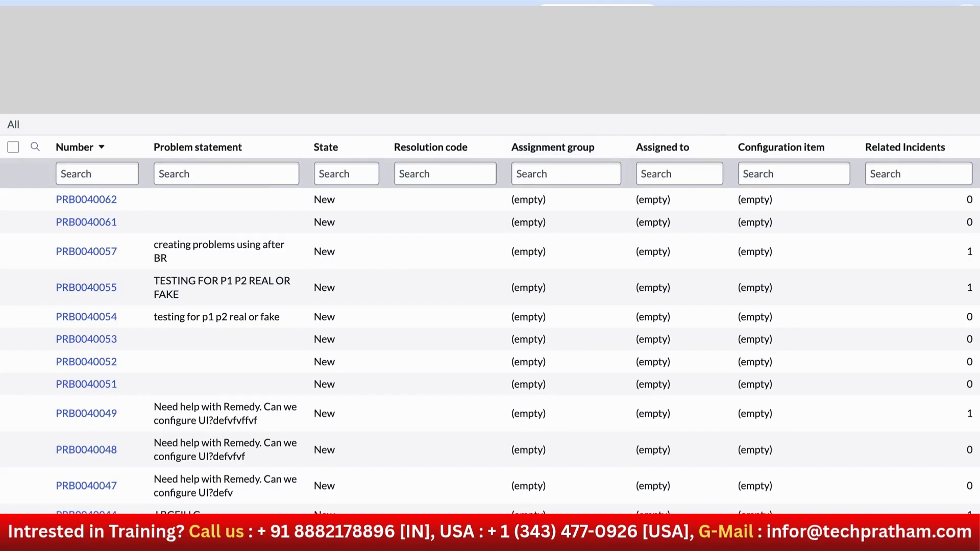
- Open the Problem list's column personalization and examine all available columns for date fields
left_click(724, 117)
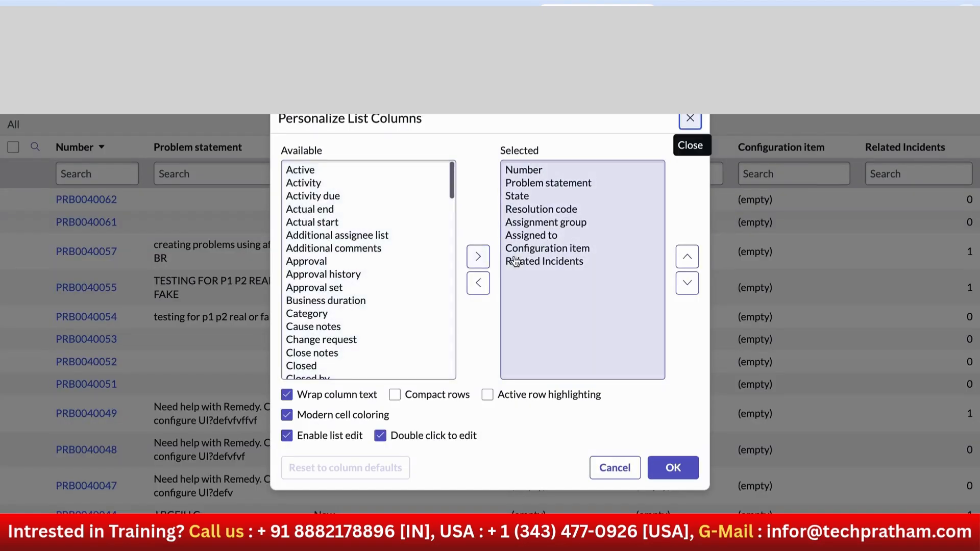
scroll(324, 362, "down", 3)
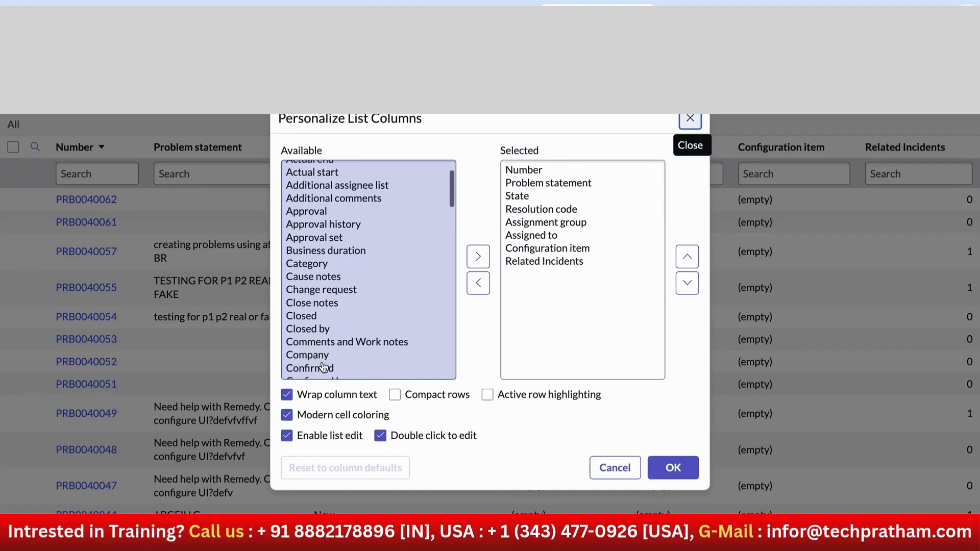
scroll(323, 366, "down", 5)
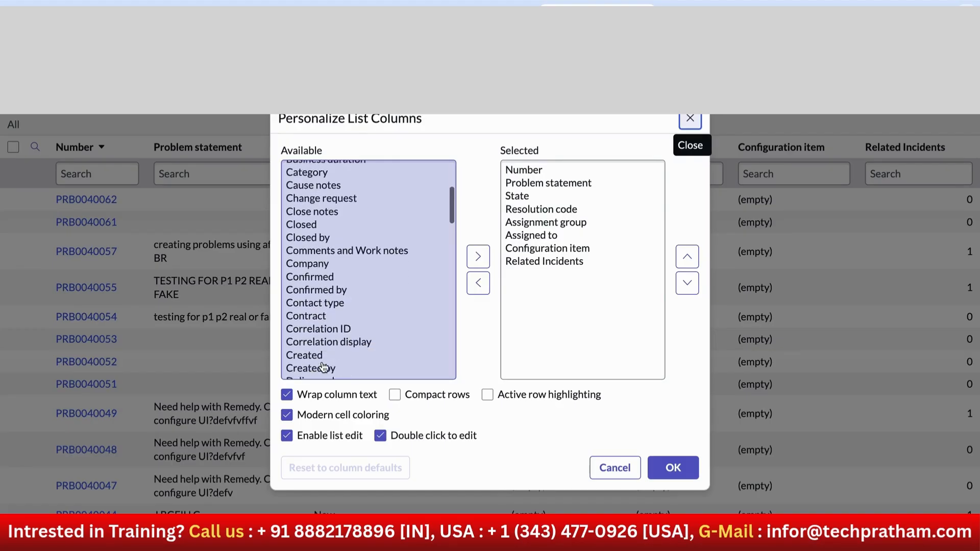
scroll(323, 367, "down", 10)
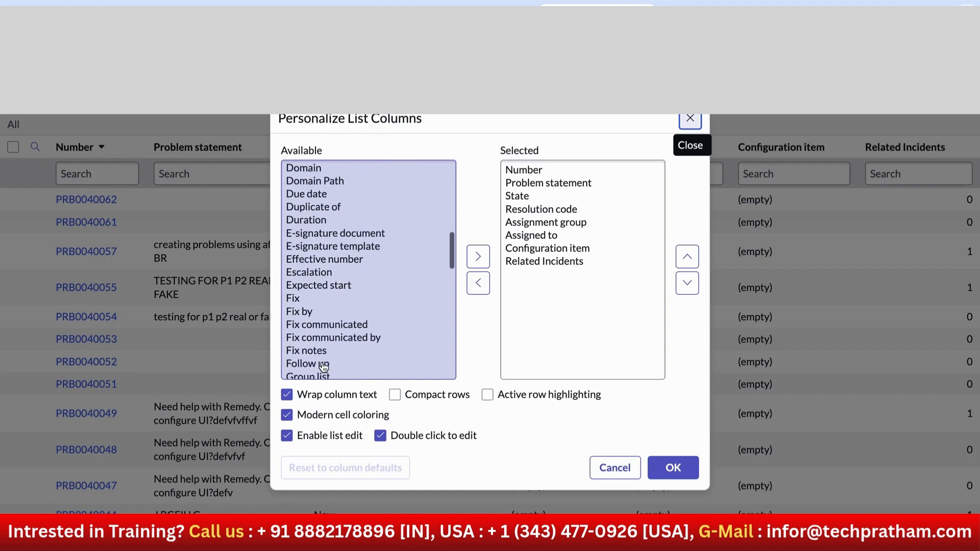
scroll(324, 366, "down", 15)
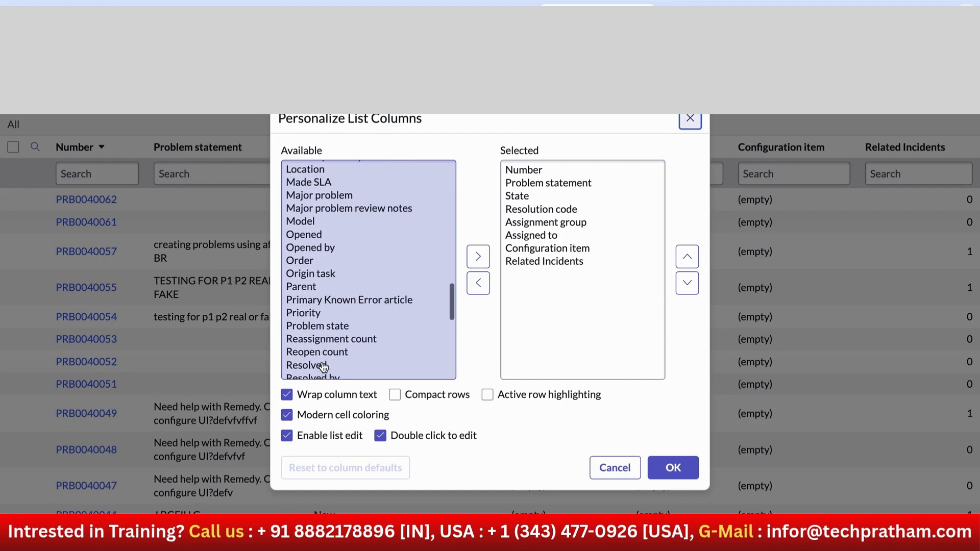
scroll(324, 366, "down", 6)
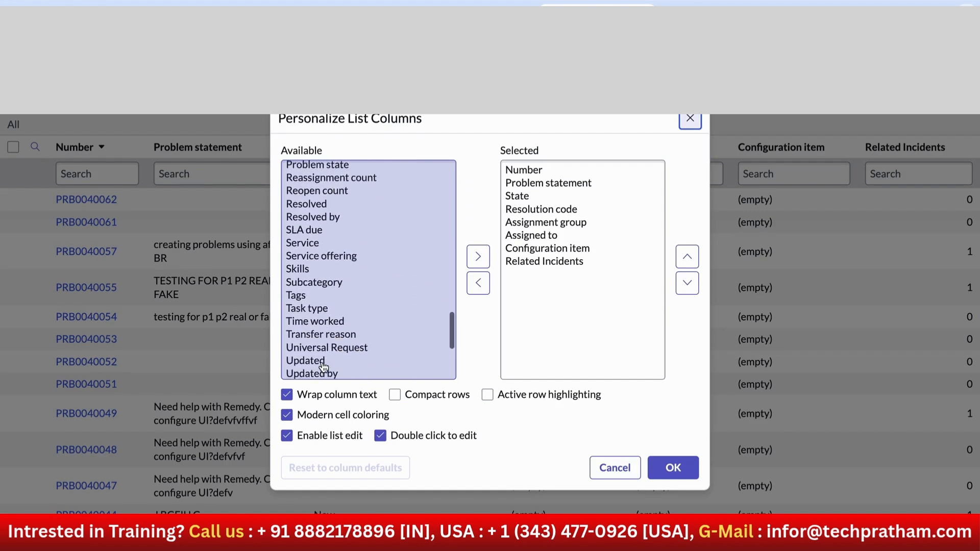
scroll(323, 367, "down", 6)
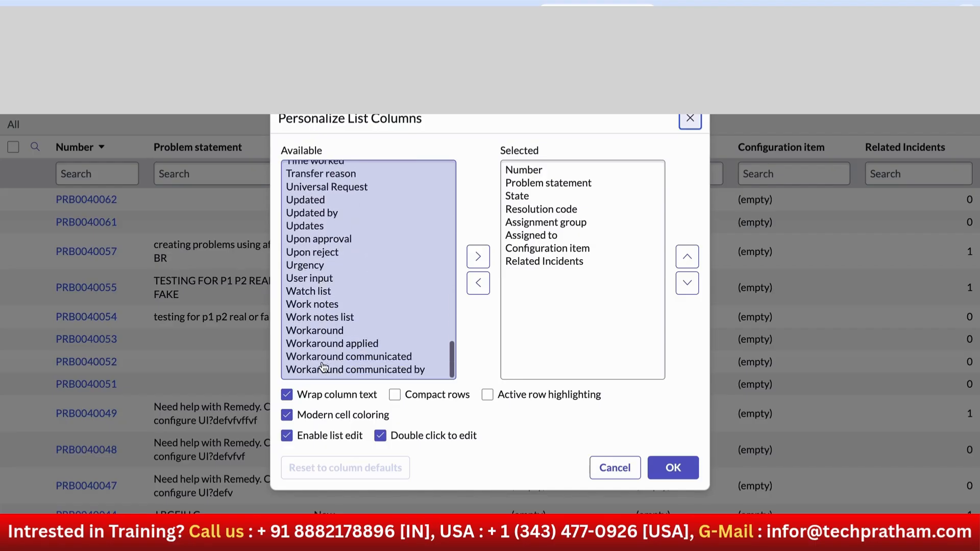
- Recheck the available Problem list columns, close the column personalization without changes and return to the "problem state data" dashboard
scroll(321, 294, "up", 20)
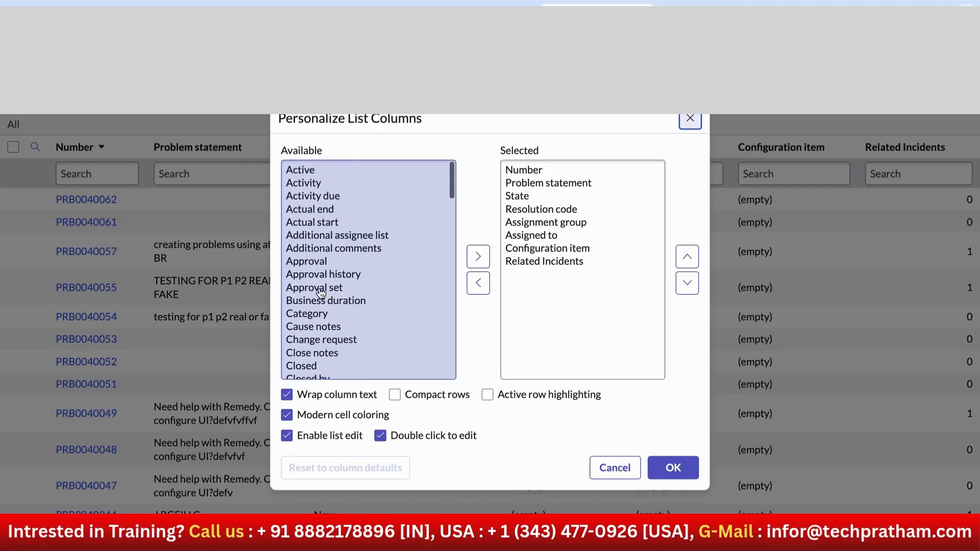
scroll(281, 327, "down", 7)
scroll(282, 328, "down", 5)
scroll(322, 275, "up", 10)
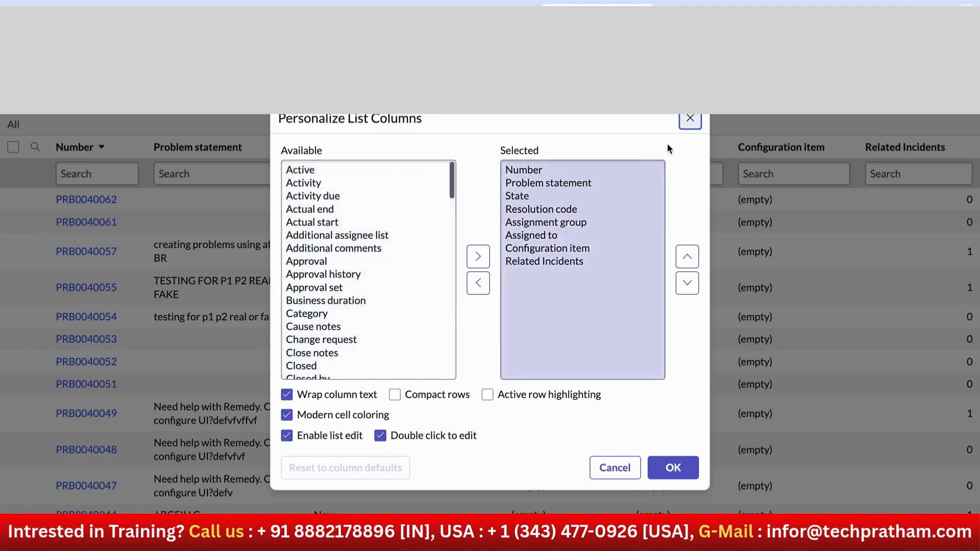
left_click(689, 119)
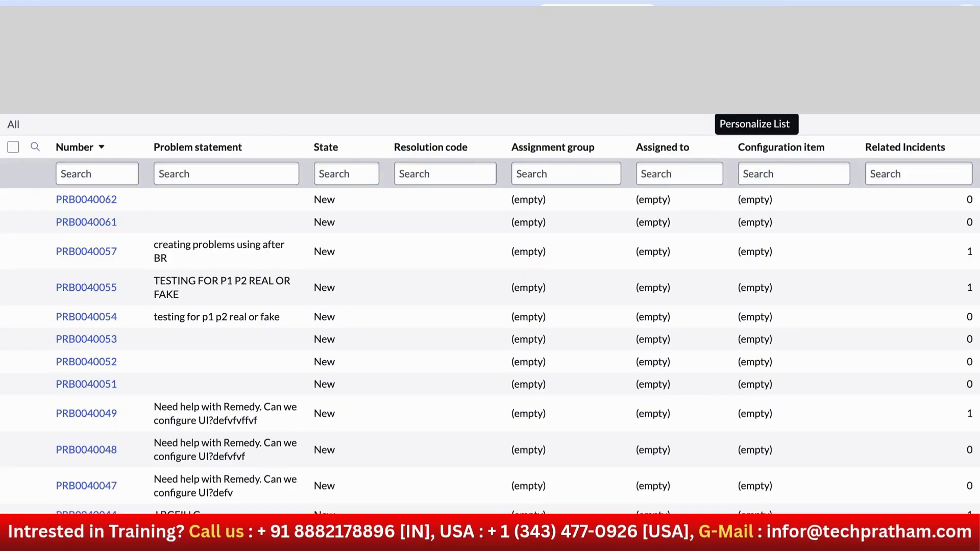
left_click(476, 6)
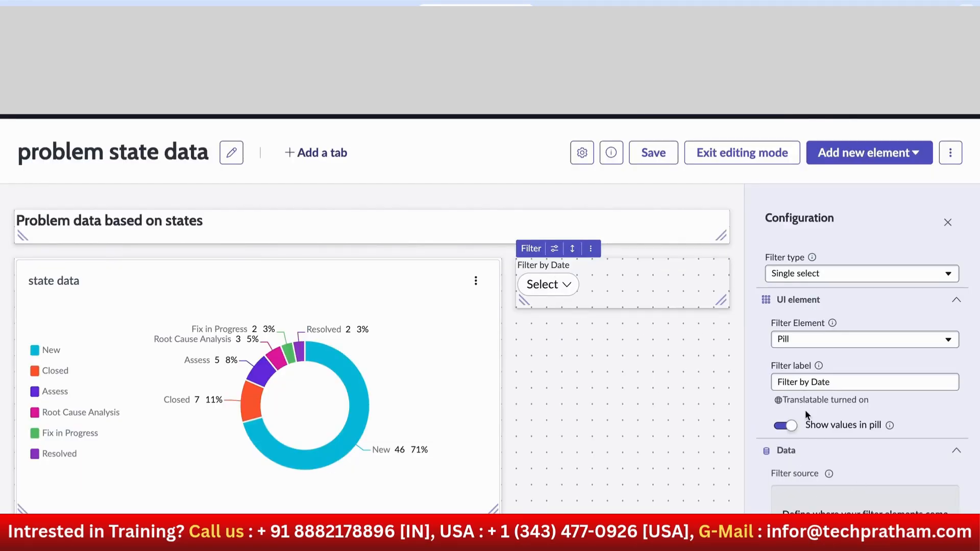
- Start defining the date filter's source from Tables and choose Problem as its table
left_click(865, 543)
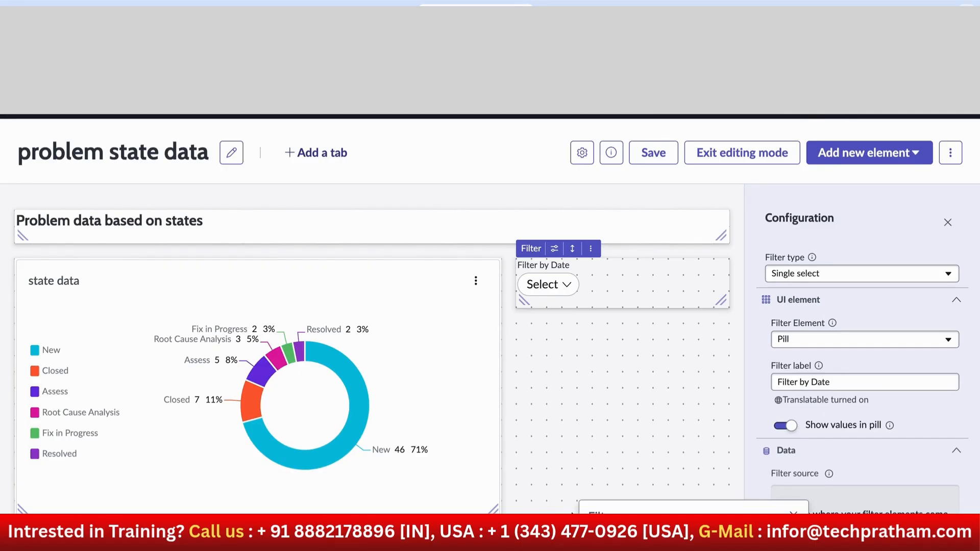
scroll(693, 510, "down", 2)
left_click(694, 507)
type("a")
key("BackSpace")
type("problem")
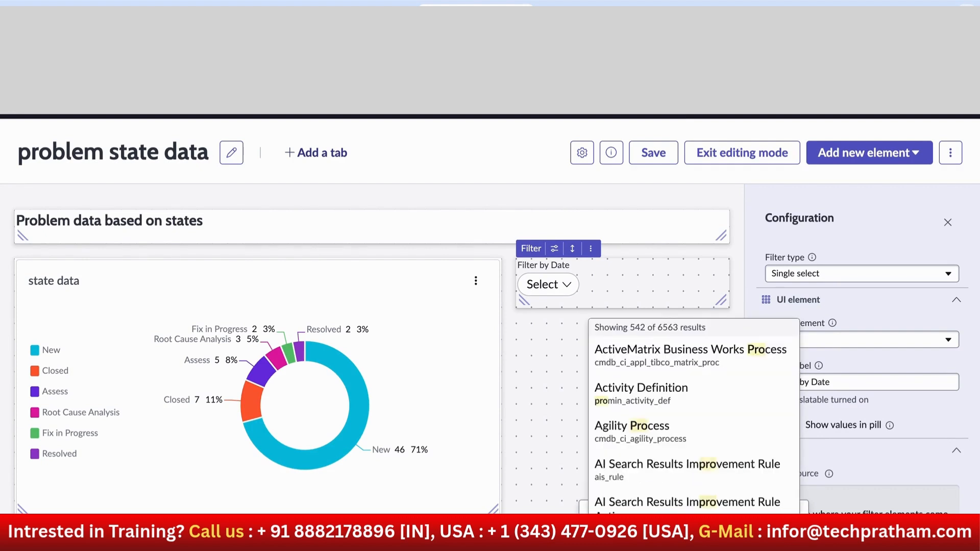
scroll(615, 466, "down", 2)
left_click(615, 467)
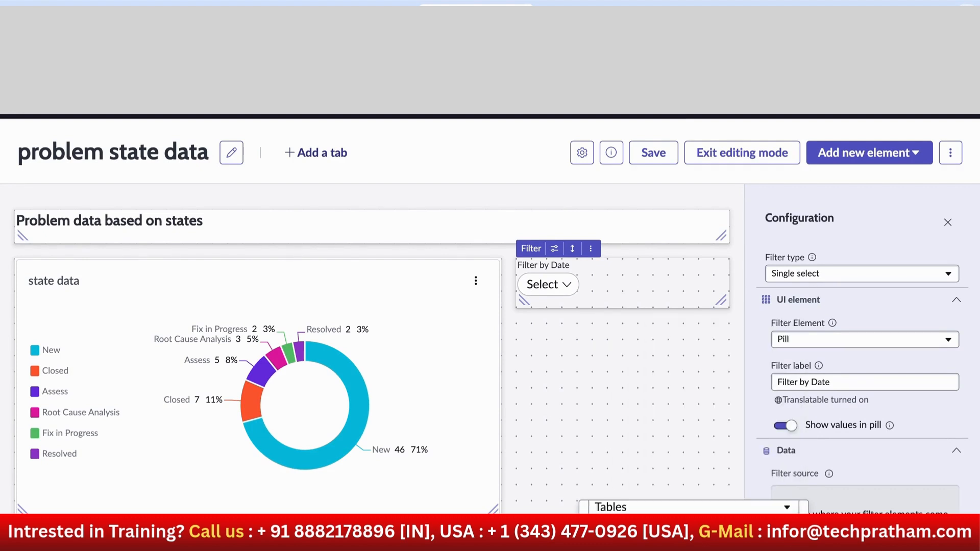
- Search the Problem fields for "act", browse the "a" matches, and apply a field that references the User table as the filter source
type("actua")
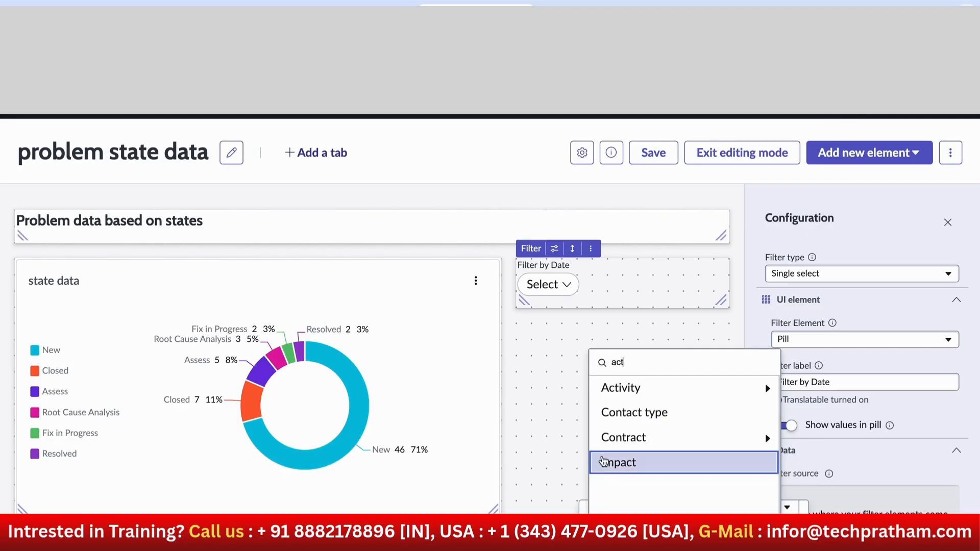
key("BackSpace")
key("BackSpace")
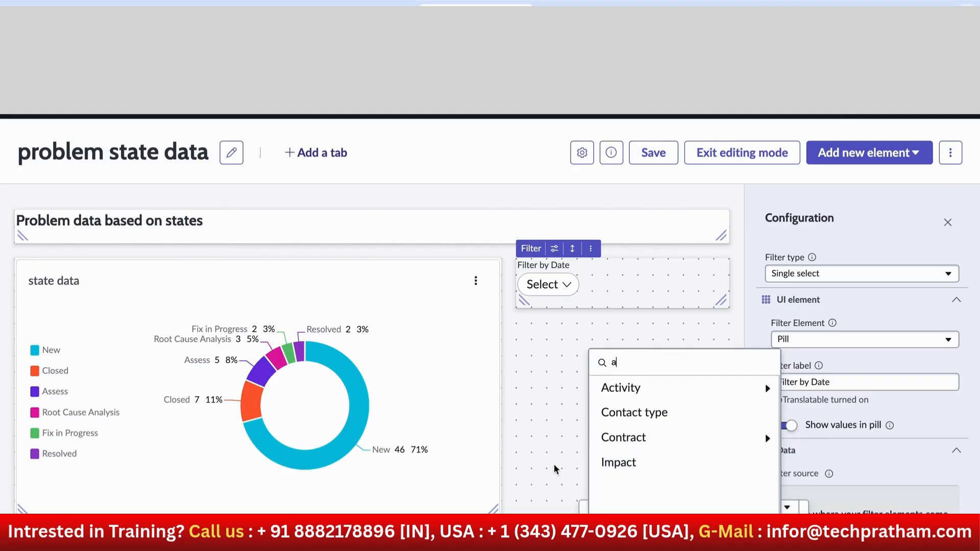
scroll(624, 507, "down", 1)
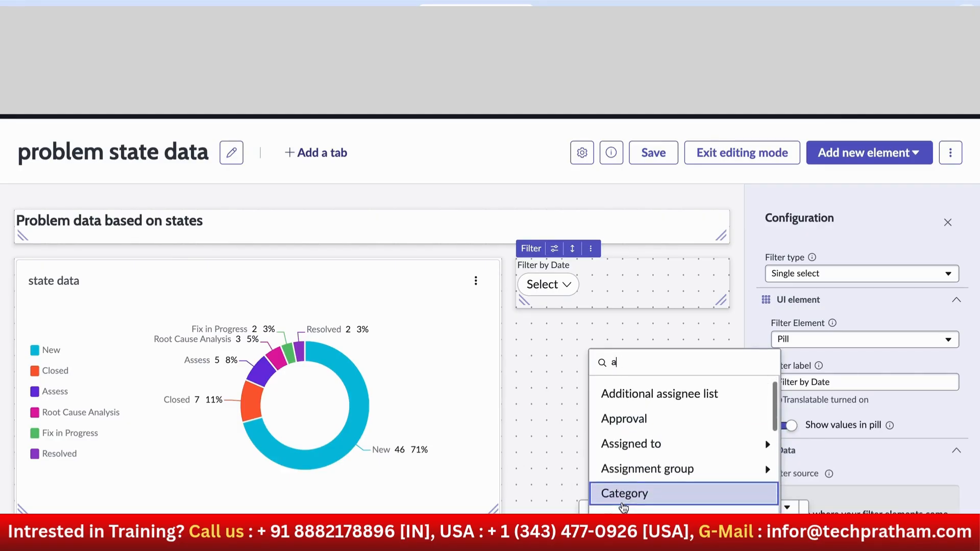
scroll(623, 509, "up", 1)
scroll(623, 506, "down", 3)
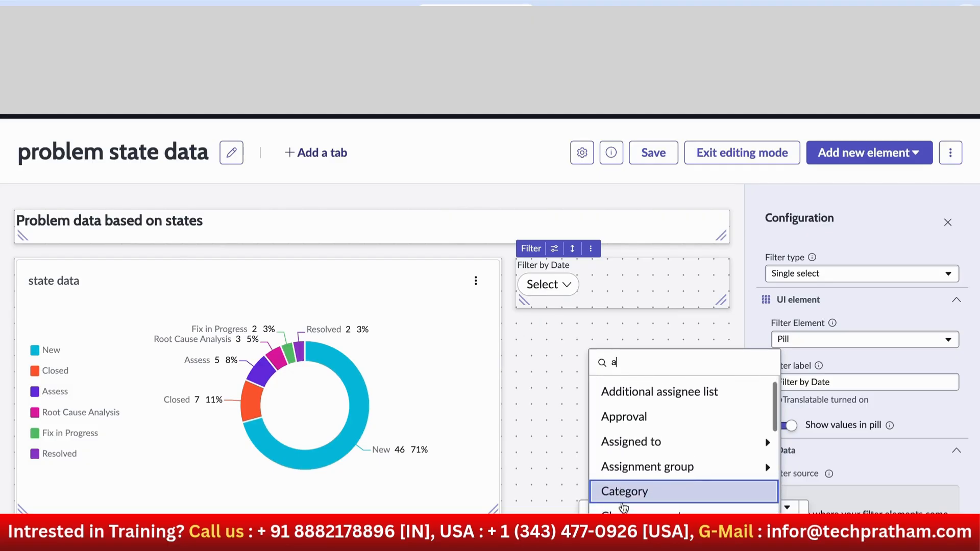
scroll(623, 506, "down", 5)
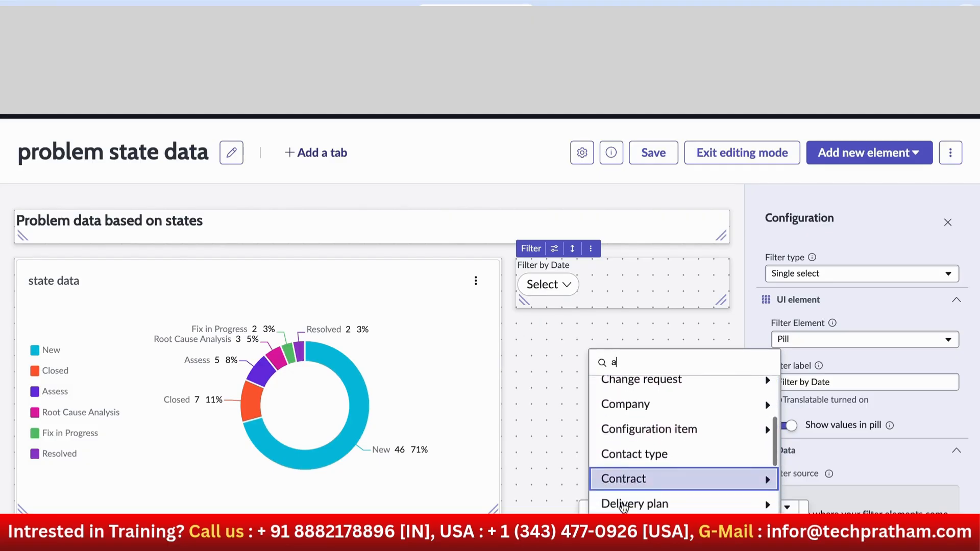
scroll(623, 506, "down", 5)
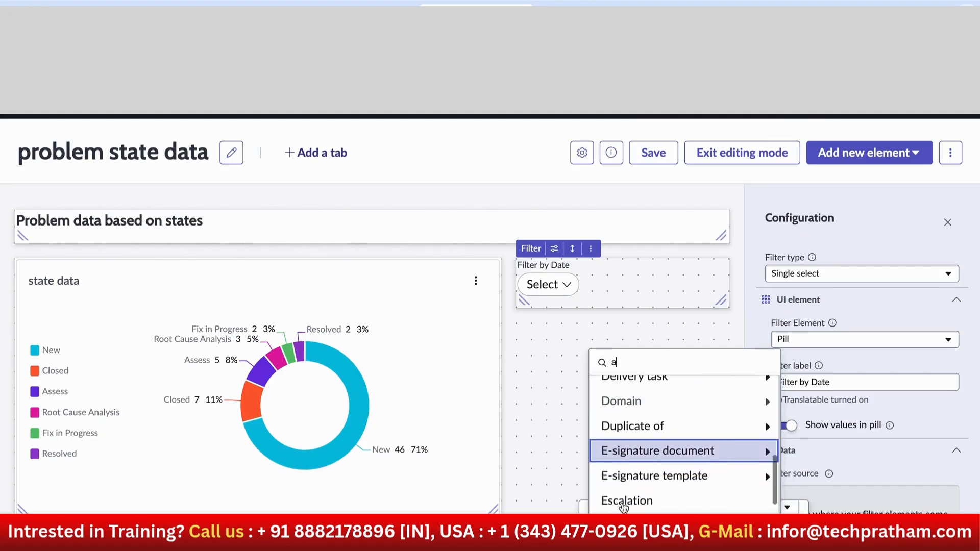
scroll(623, 507, "down", 2)
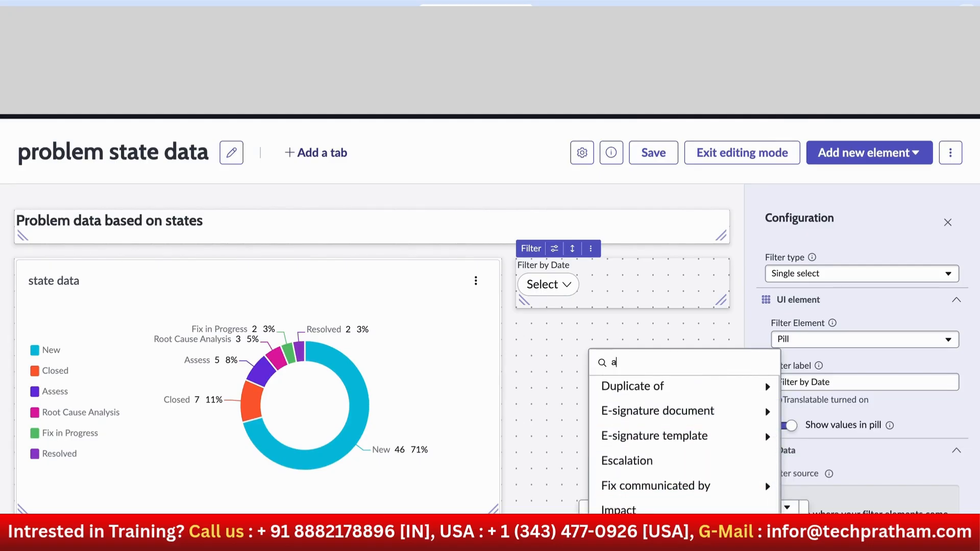
left_click(624, 526)
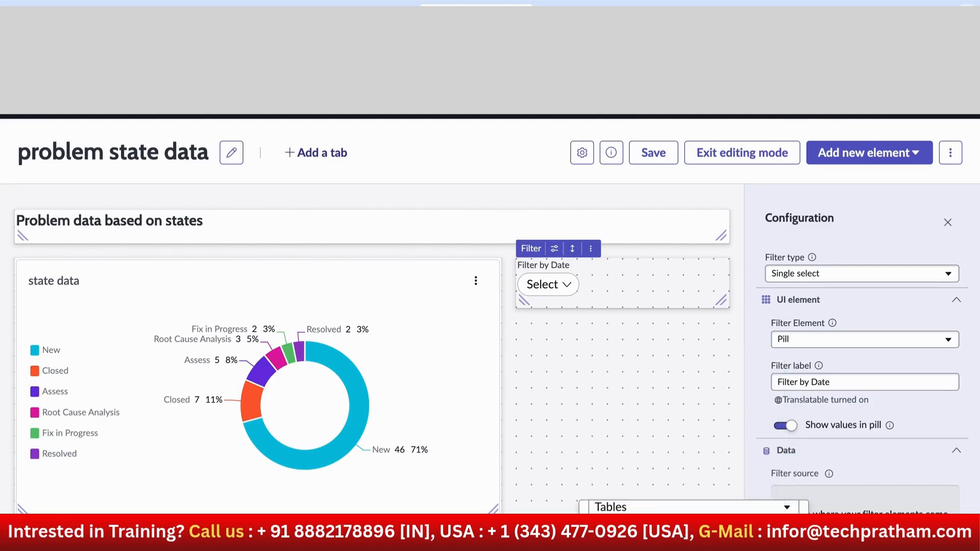
scroll(694, 508, "down", 3)
left_click(781, 538)
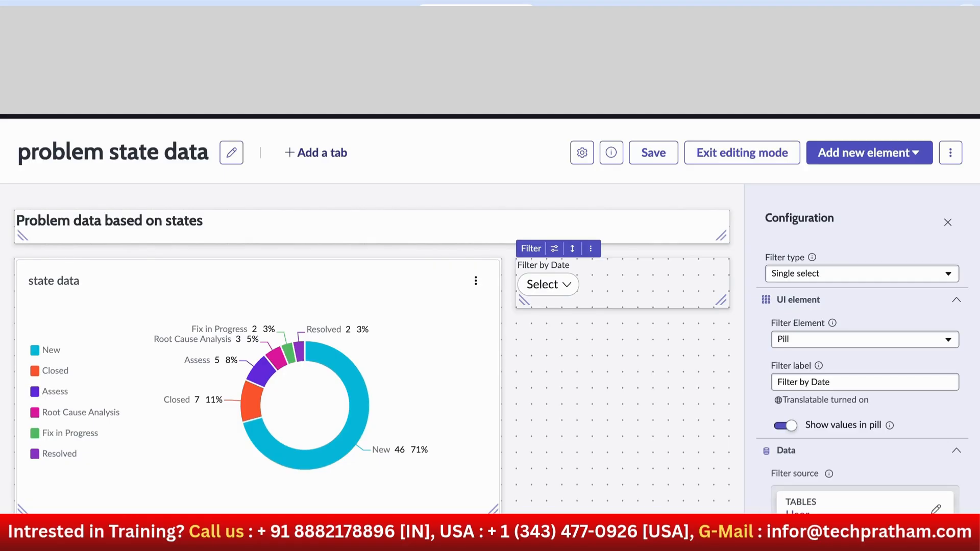
- Reopen the filter's User source for editing and change its table to Problem
left_click(799, 514)
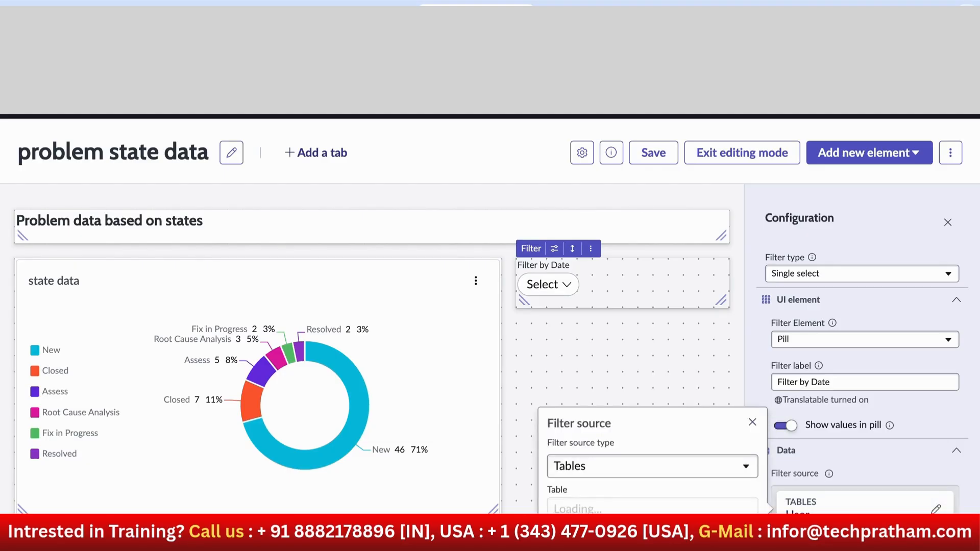
left_click(592, 510)
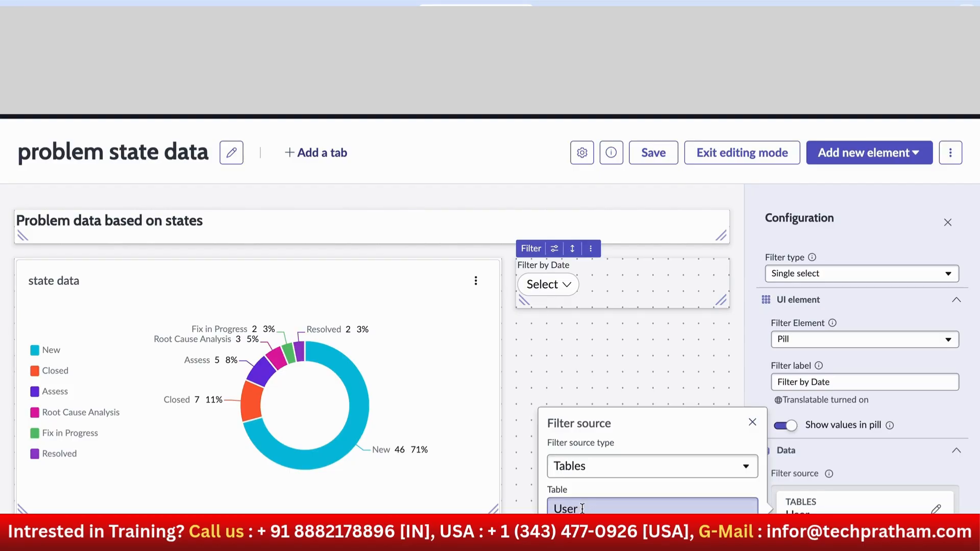
key("BackSpace")
key("BackSpace")
key("BackSpace")
key("BackSpace")
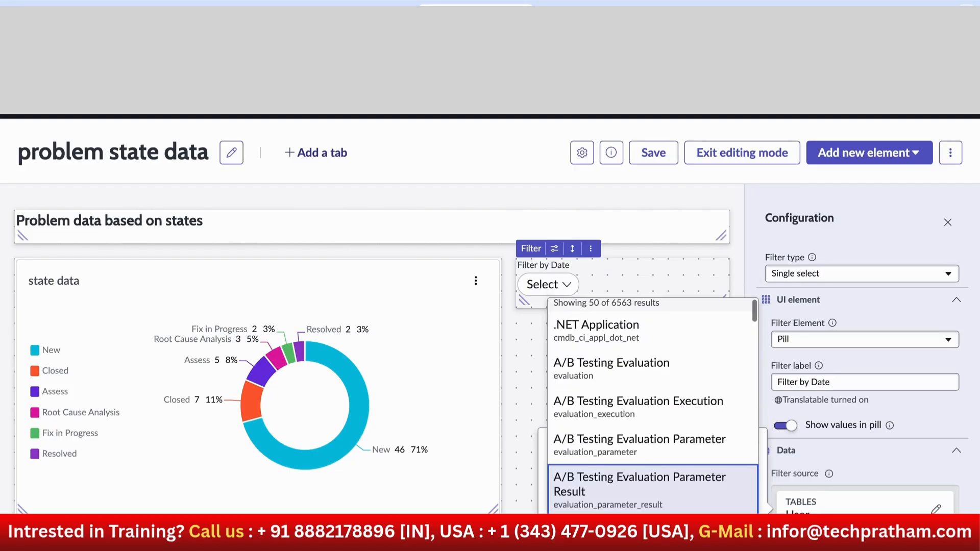
type("pro")
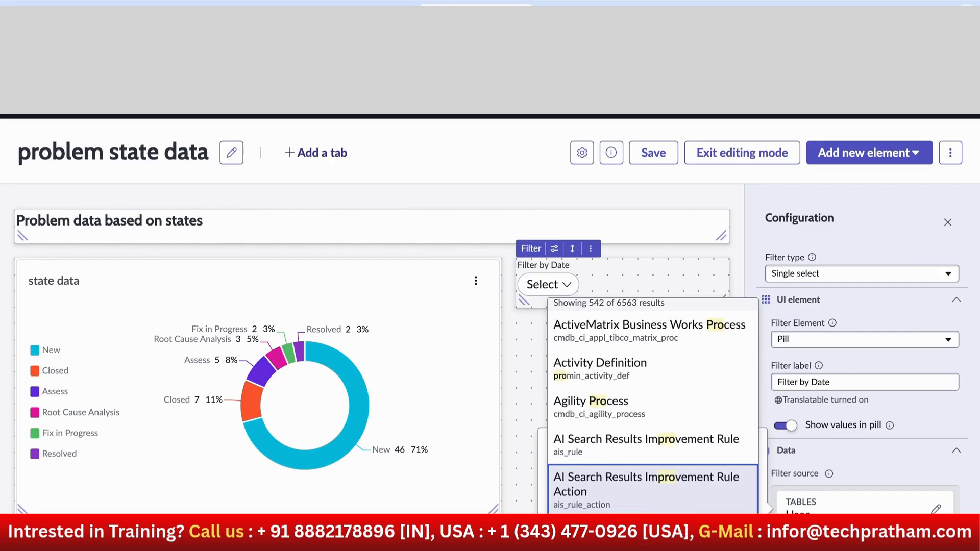
type("blem")
scroll(551, 477, "down", 1)
left_click(566, 417)
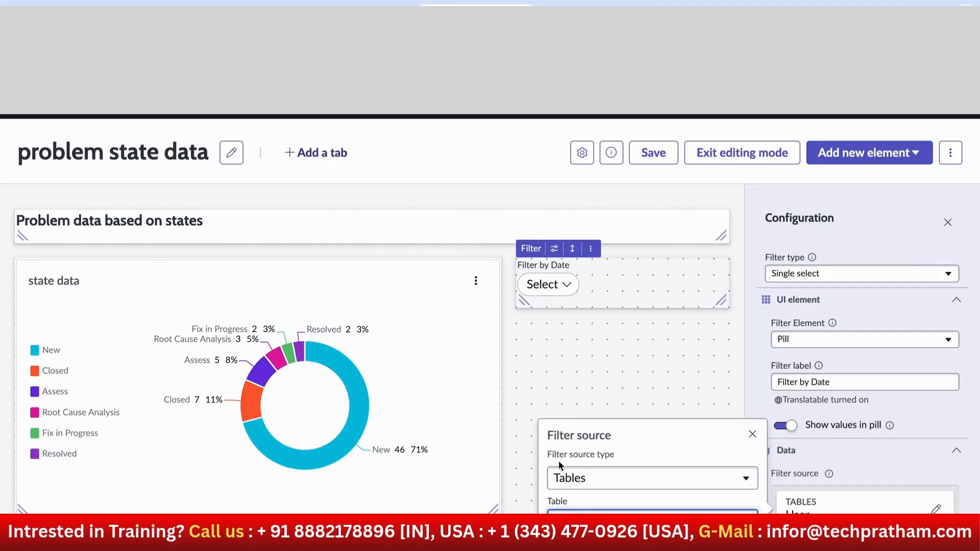
- Look through the Problem table's full list of fields for one suited to a date filter
left_click(613, 546)
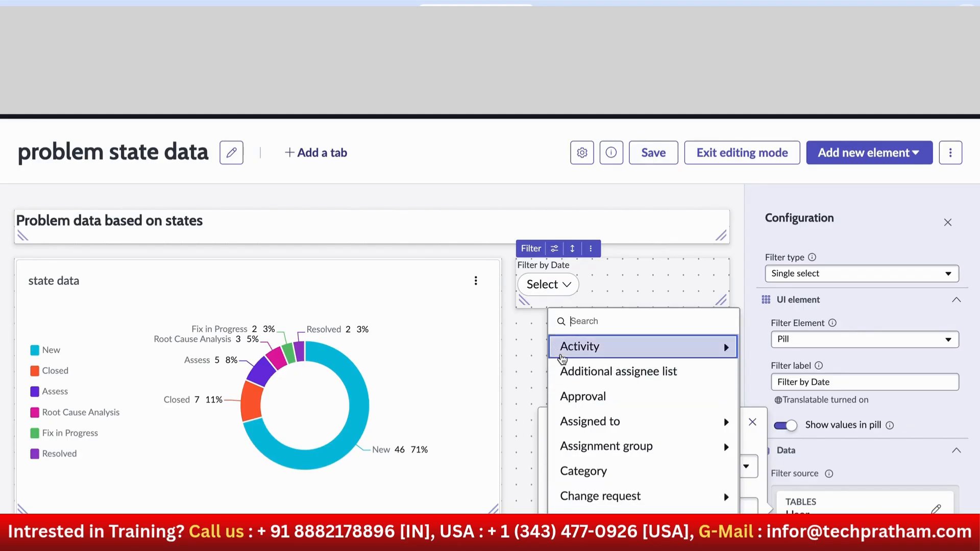
scroll(571, 474, "down", 3)
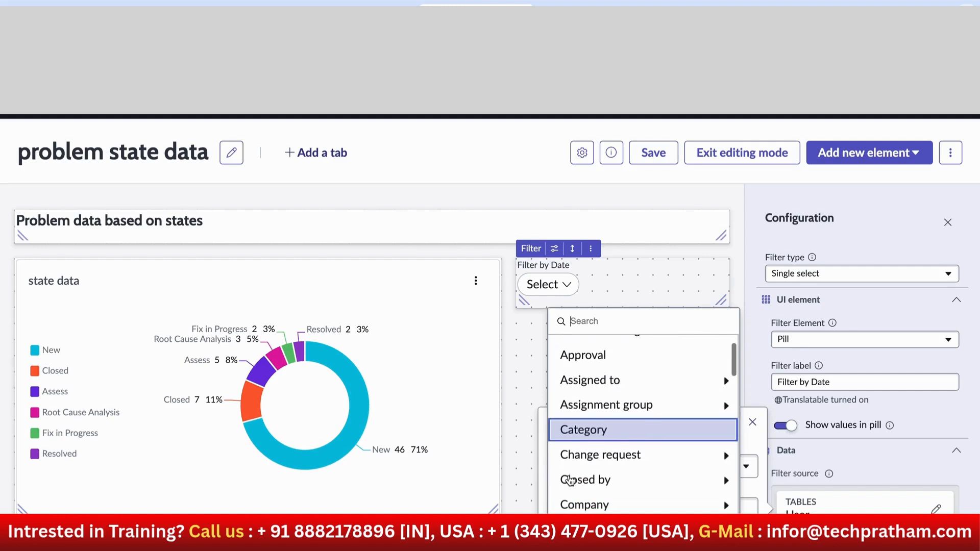
scroll(571, 480, "down", 3)
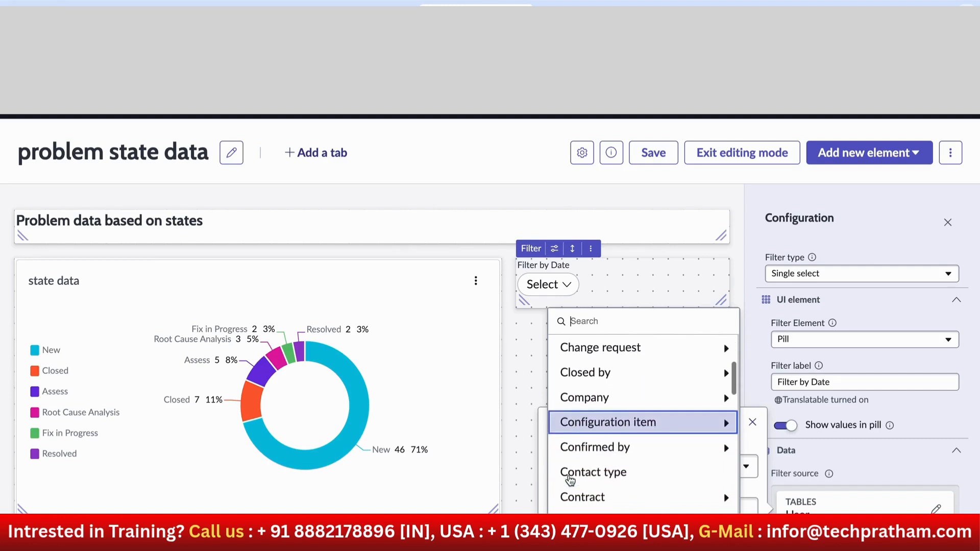
scroll(577, 493, "down", 2)
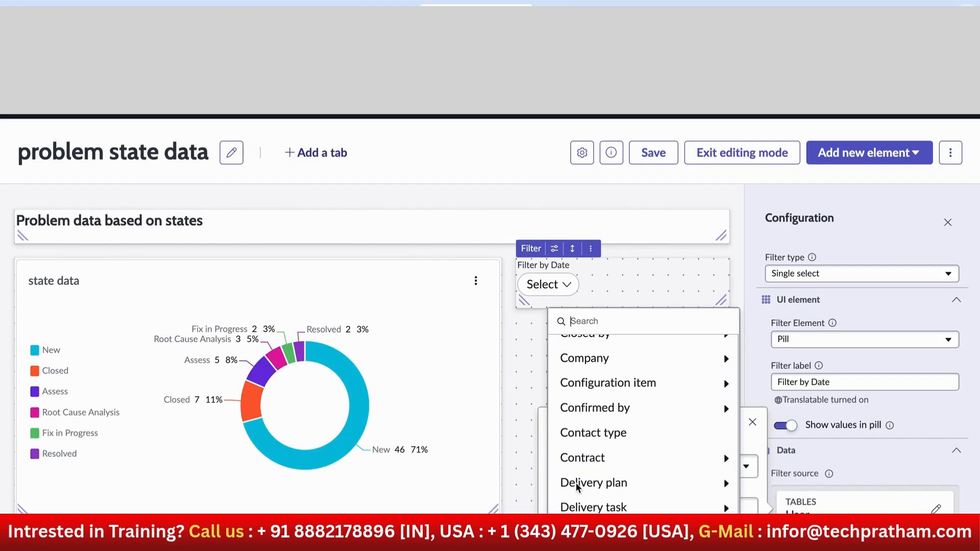
scroll(577, 487, "down", 4)
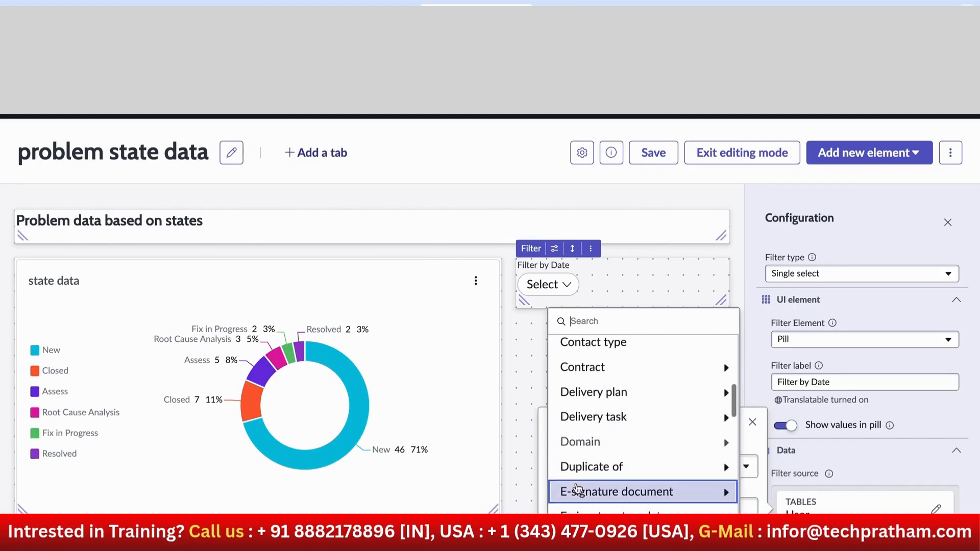
scroll(577, 489, "down", 6)
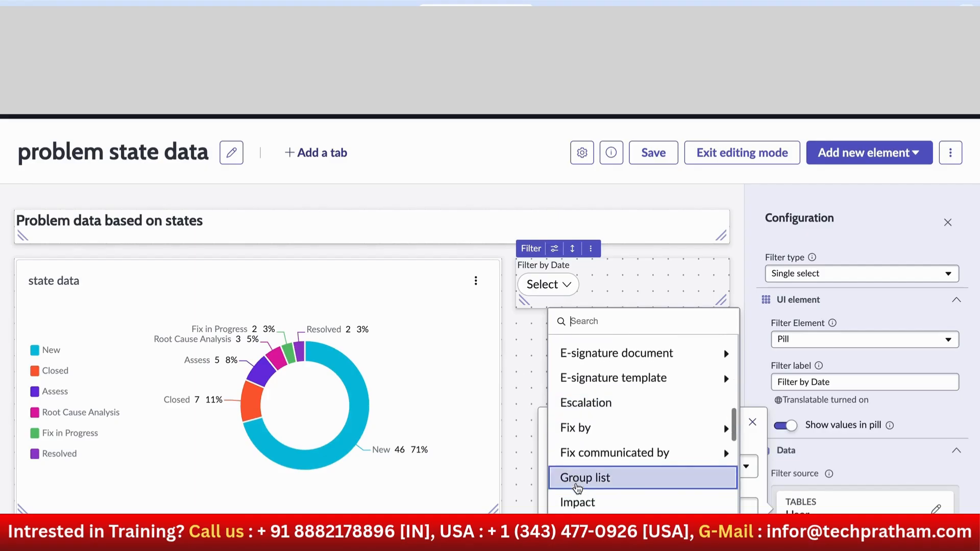
scroll(578, 489, "down", 5)
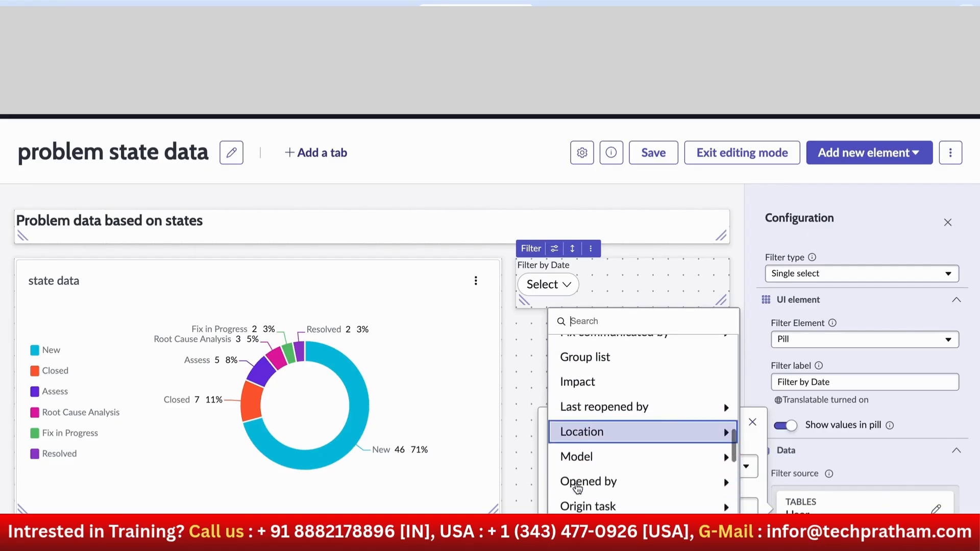
scroll(577, 489, "down", 4)
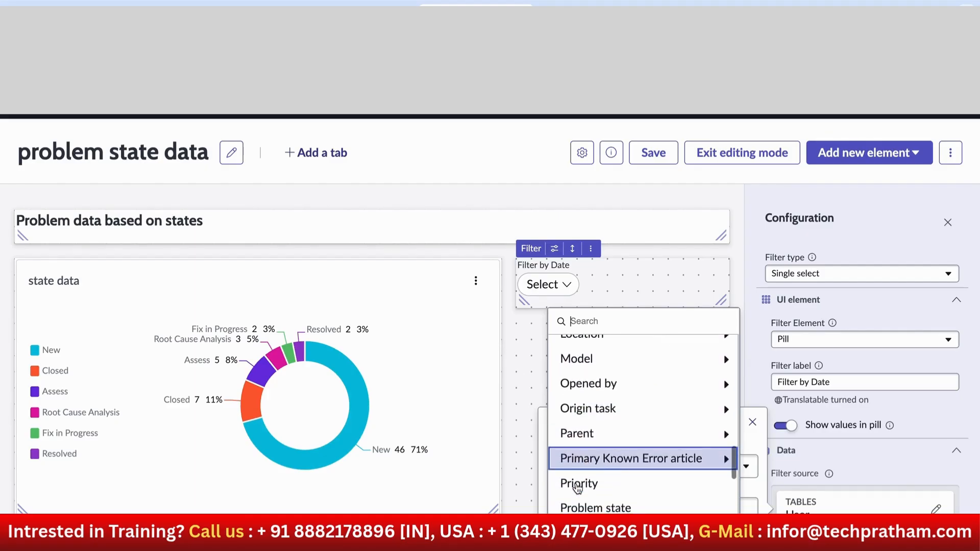
scroll(577, 488, "down", 6)
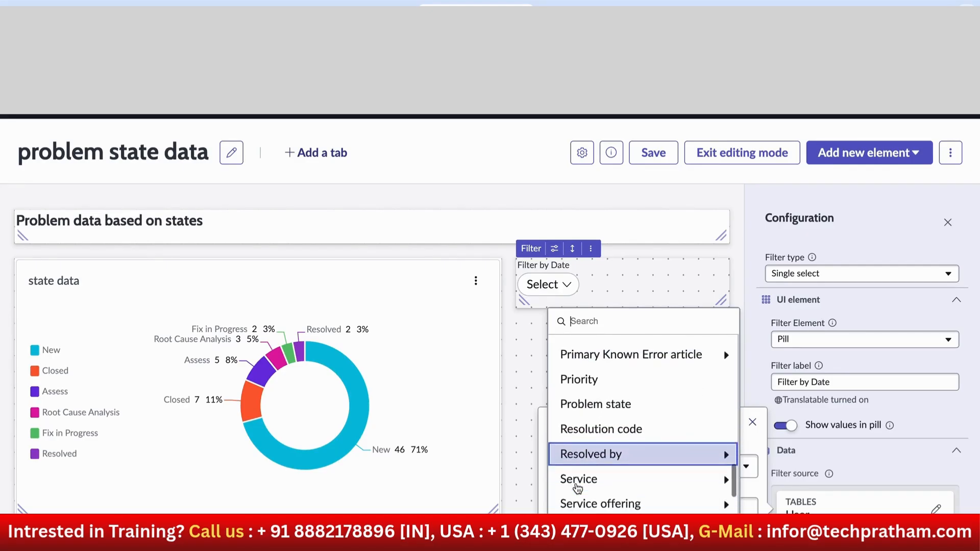
scroll(578, 489, "down", 6)
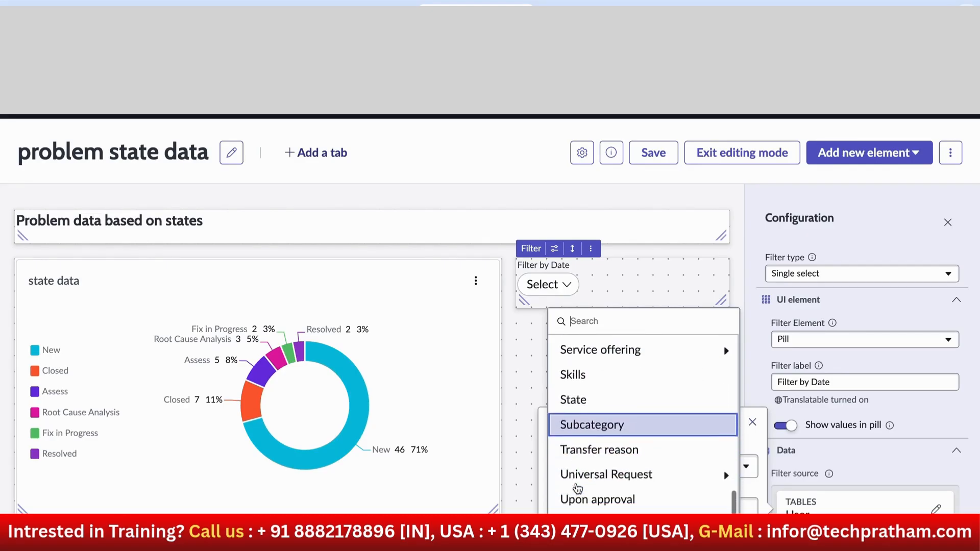
scroll(577, 488, "down", 2)
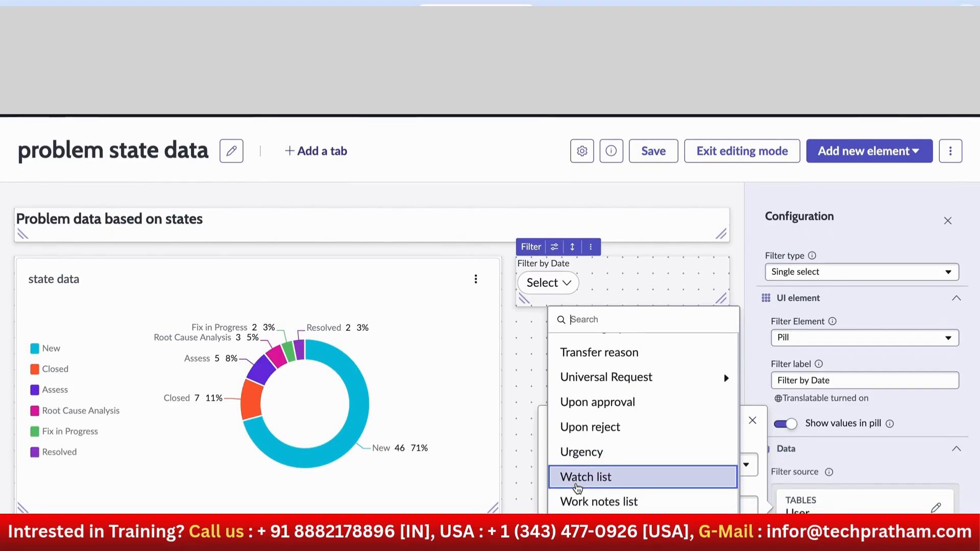
- Search the Problem fields for "open", browse the list once more and close the filter source without choosing a field
scroll(578, 482, "up", 6)
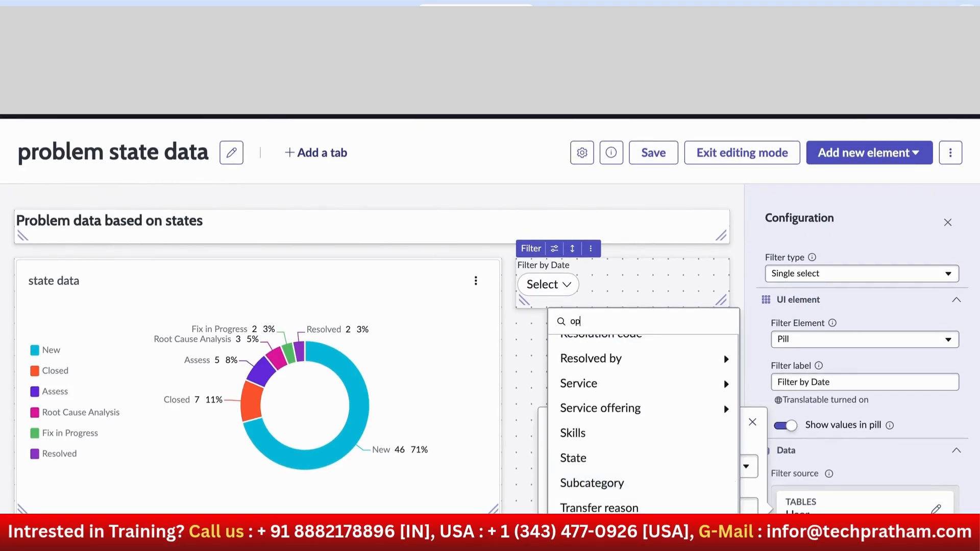
type("en")
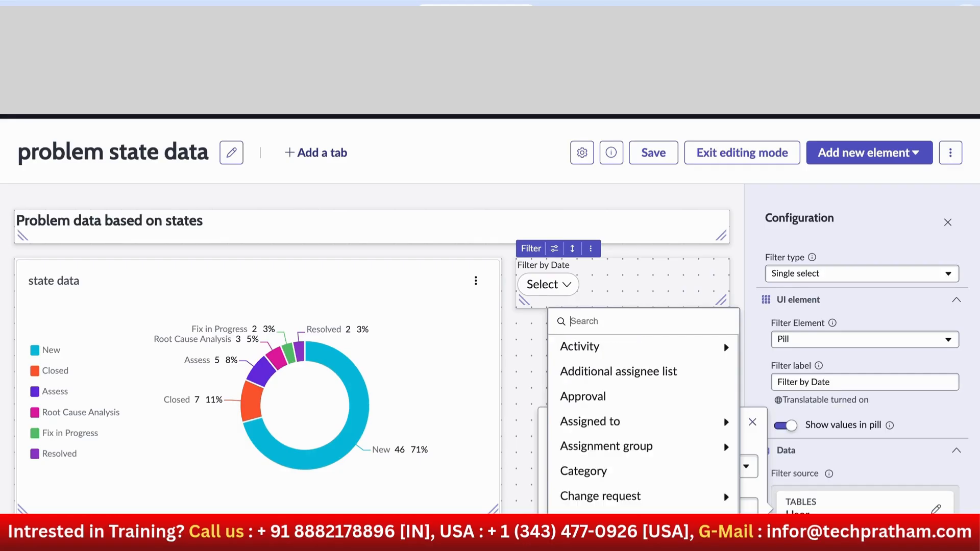
scroll(583, 481, "down", 3)
scroll(584, 481, "down", 3)
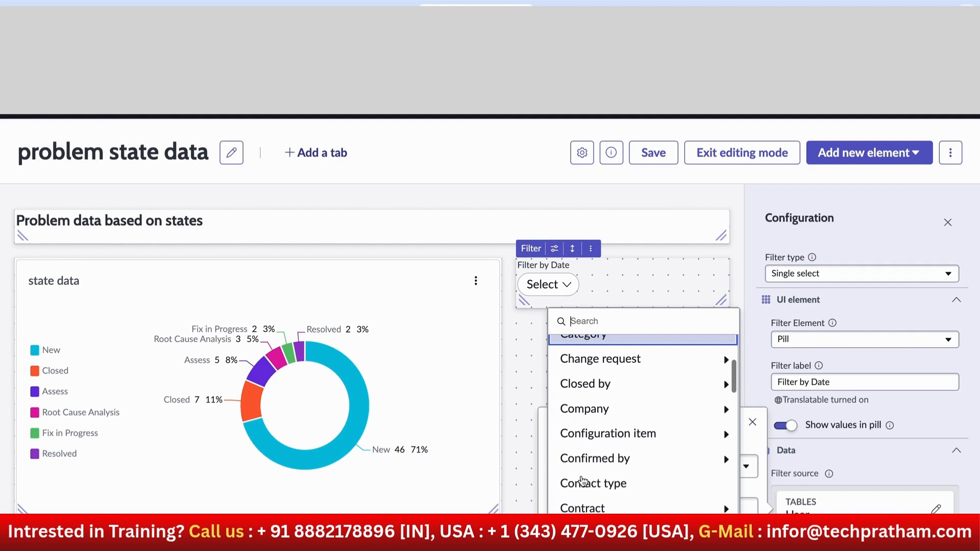
key("Escape")
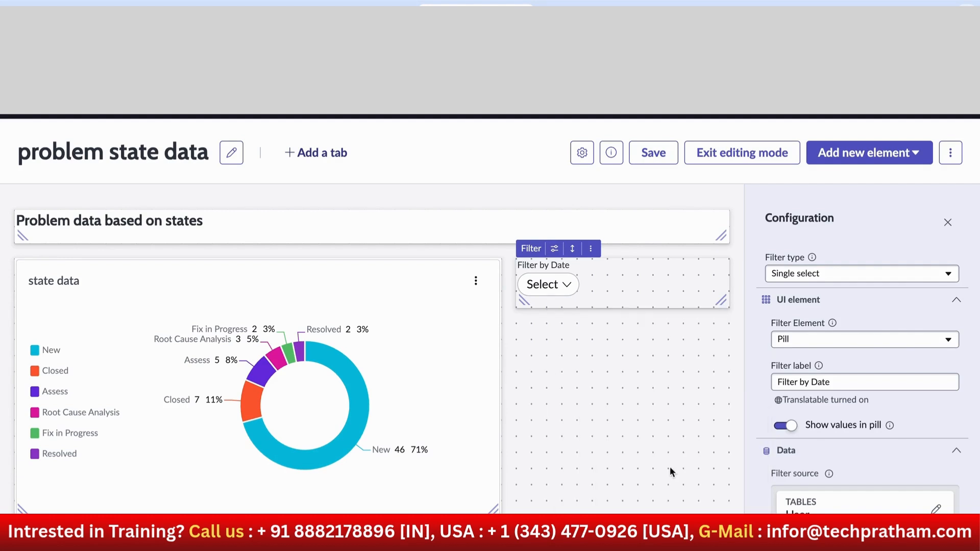
- Change the filter type to Date and start adding data to filter with Problem as its table
left_click(800, 276)
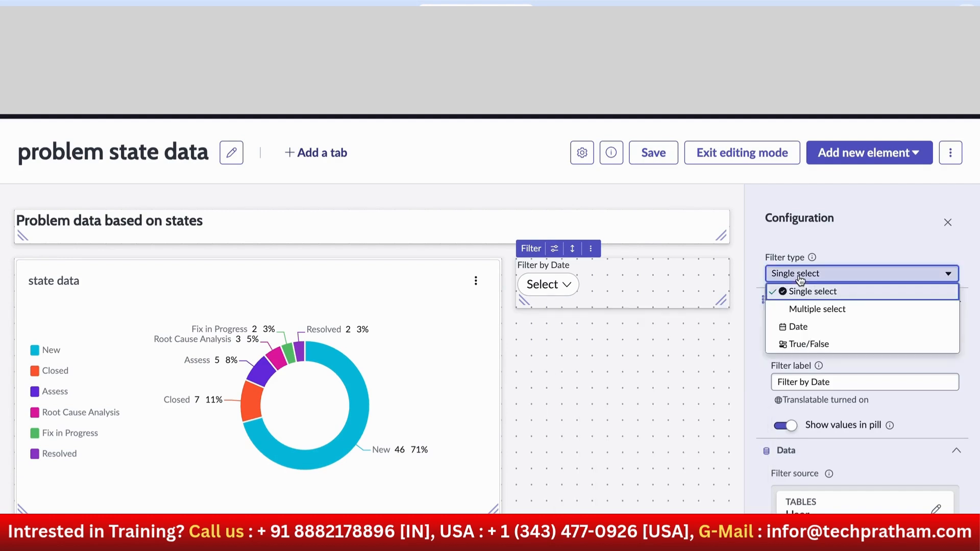
left_click(789, 327)
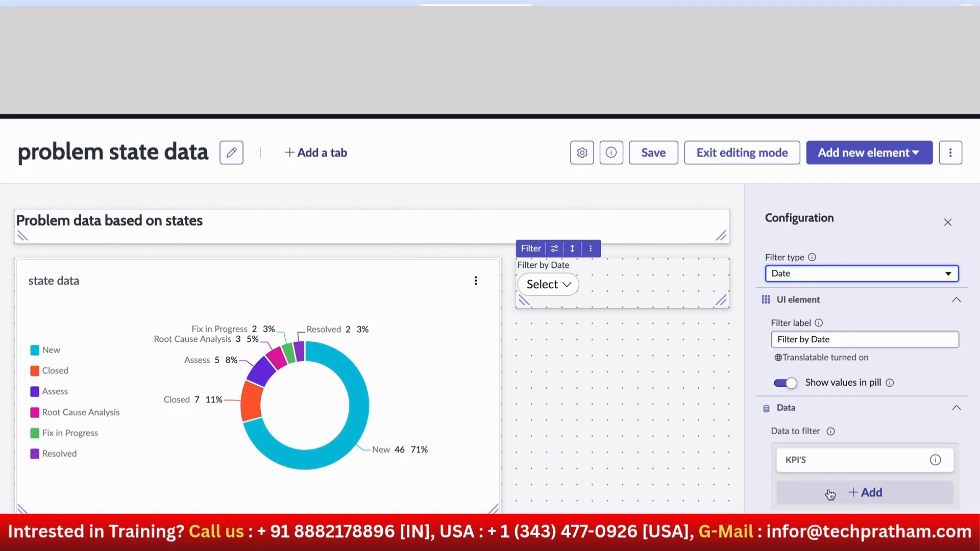
left_click(864, 493)
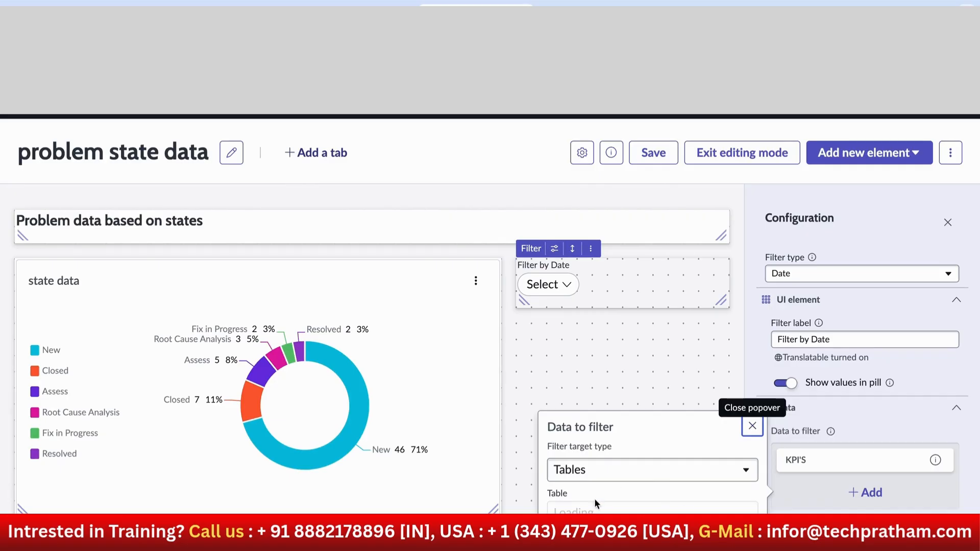
type("p")
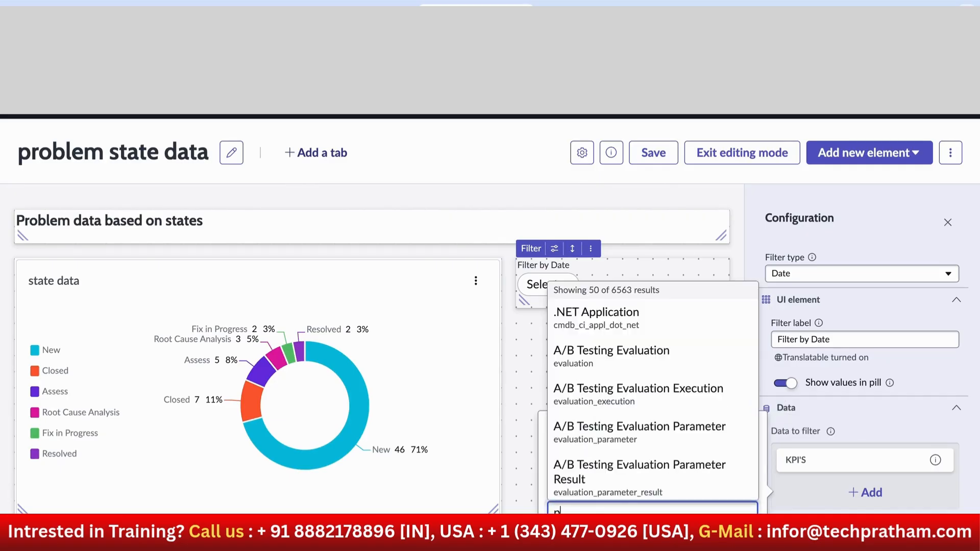
type("roblem")
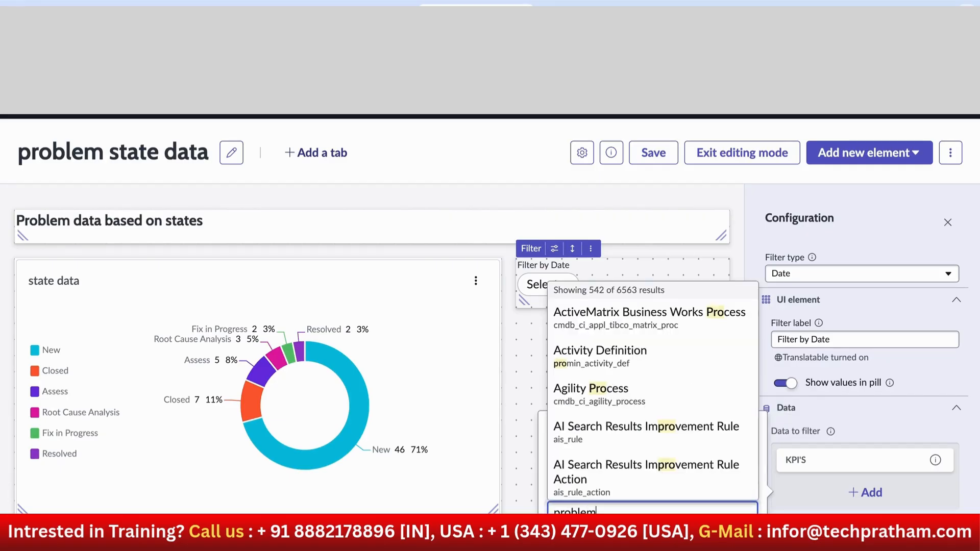
left_click(576, 440)
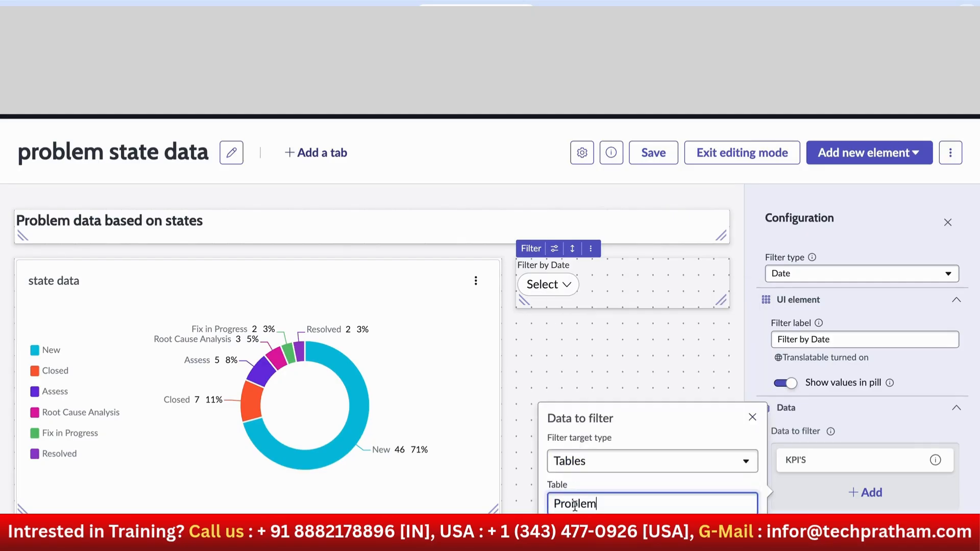
- Apply Created as the Problem field to filter, and save the dashboard and leave editing mode
type("d")
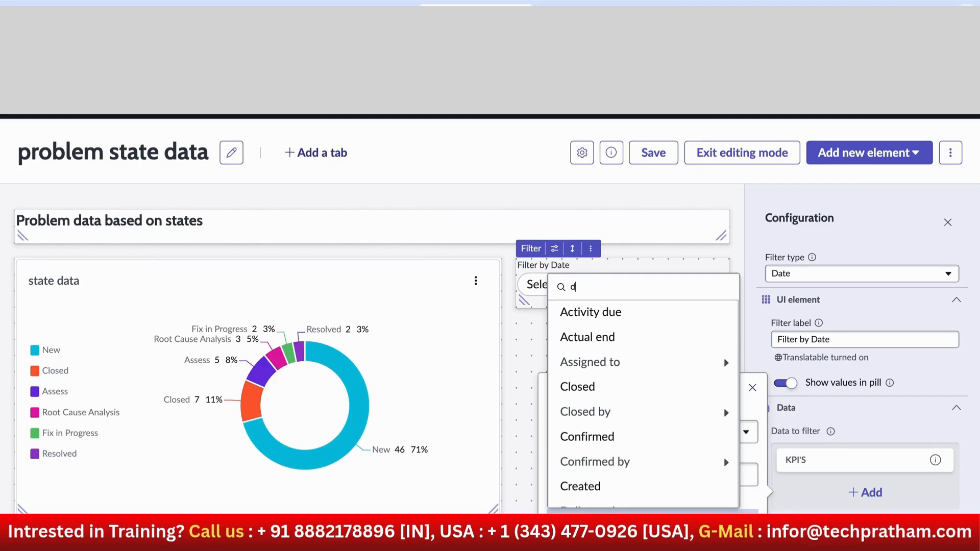
key("BackSpace")
type("d")
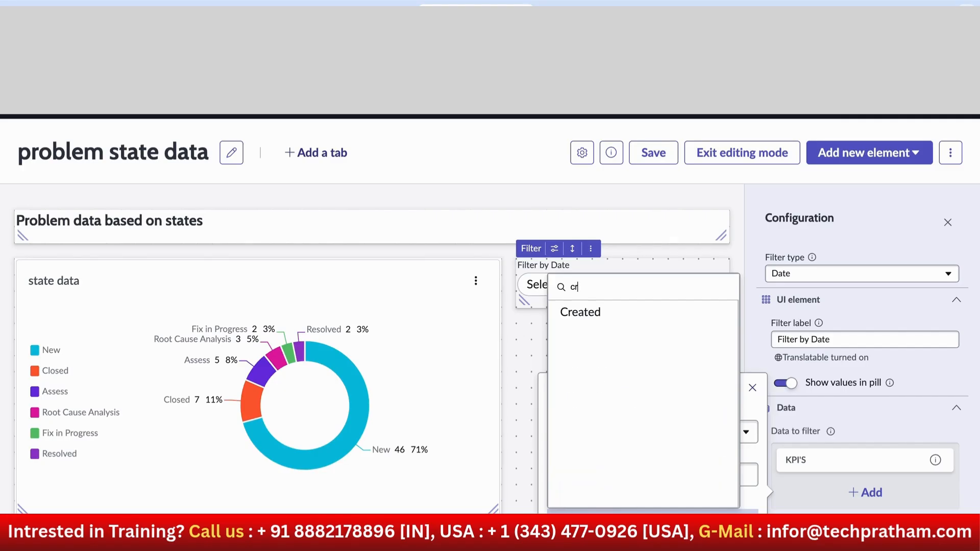
left_click(585, 331)
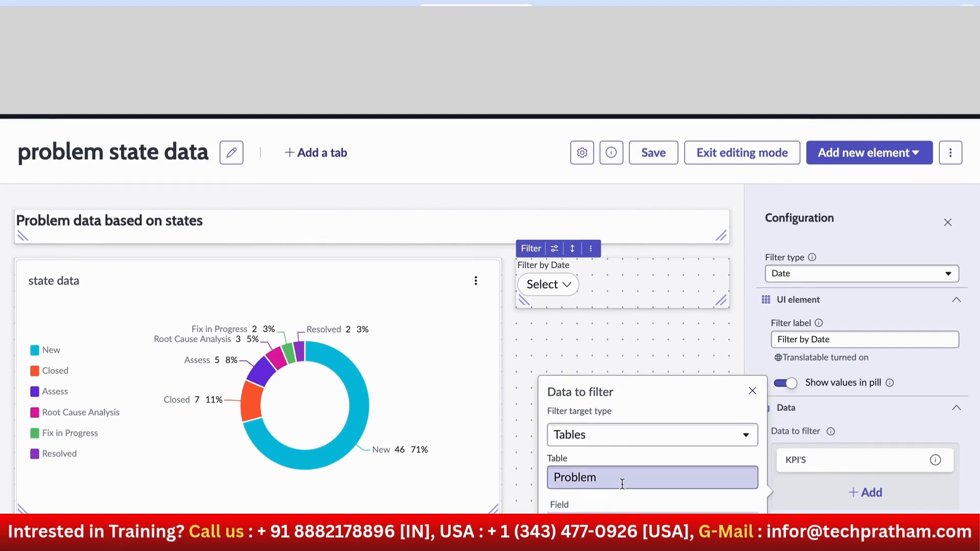
left_click(714, 544)
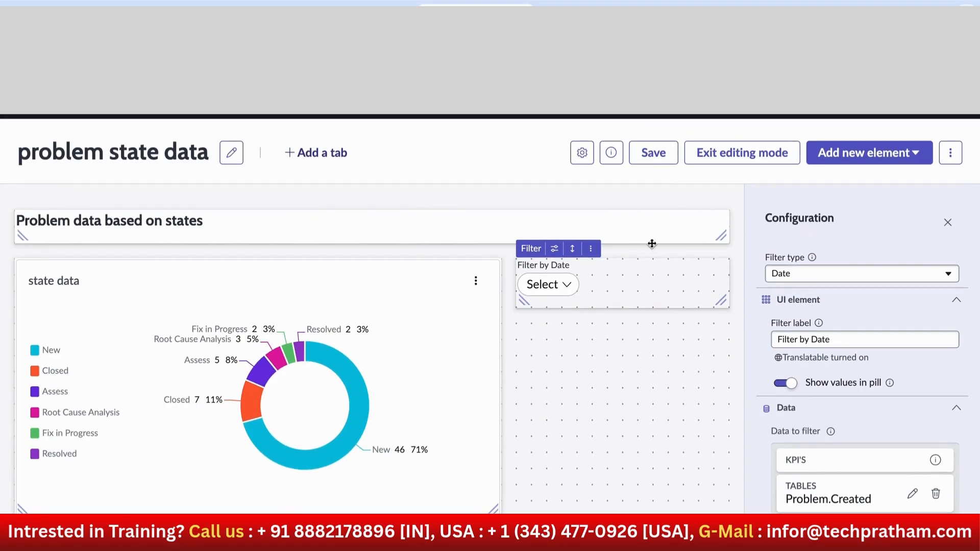
left_click(652, 160)
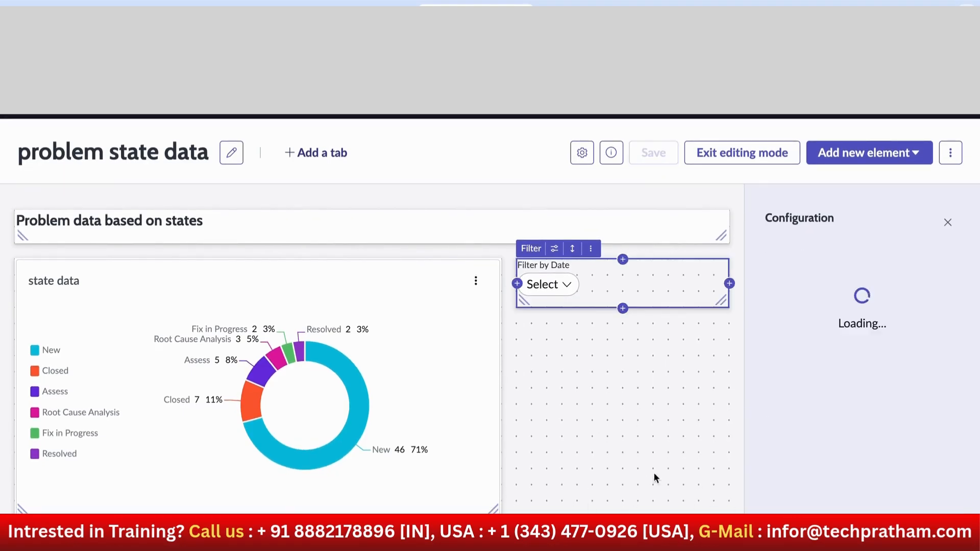
left_click(722, 163)
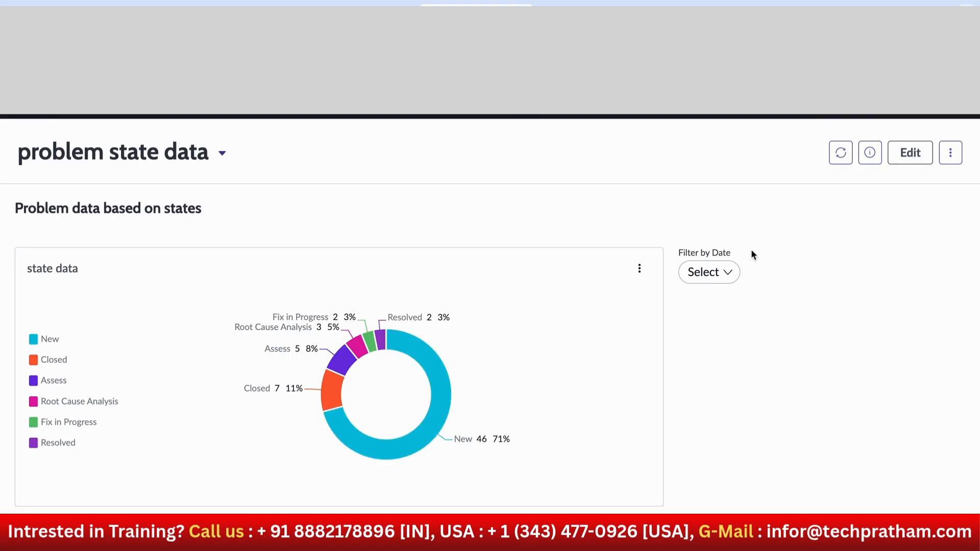
- Apply the Last 3 months range to the dashboard's "Filter by Date" filter
left_click(713, 279)
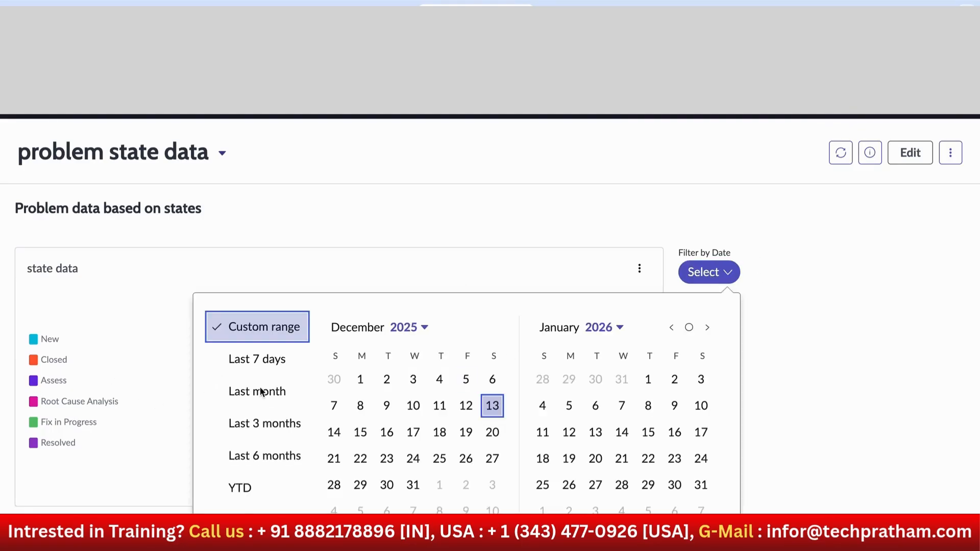
left_click(262, 424)
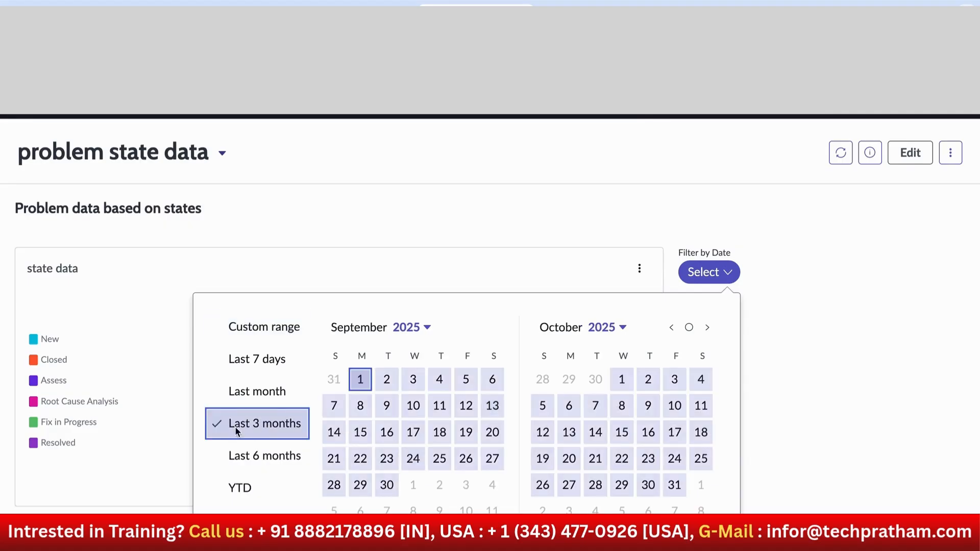
scroll(480, 461, "down", 2)
left_click(337, 248)
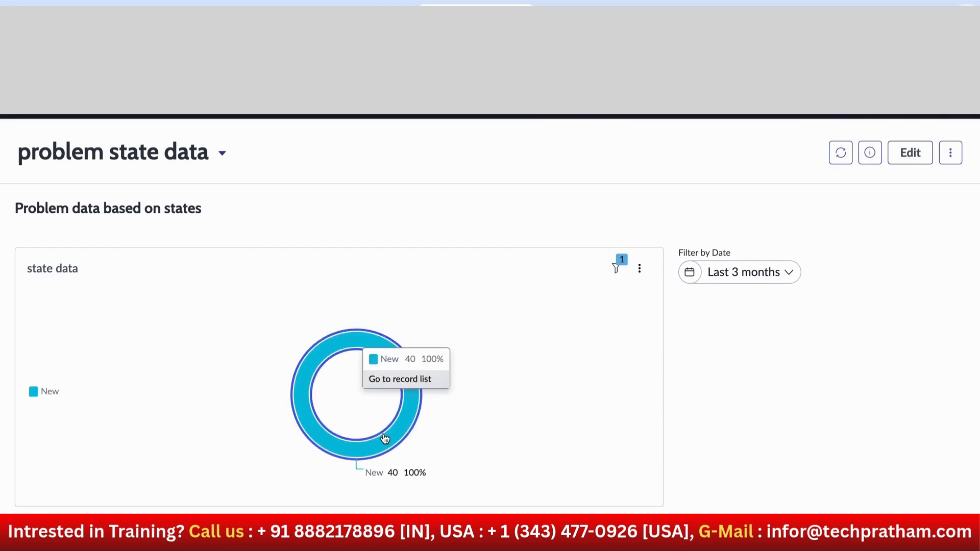
- Try the Last 7 days range in the date filter, and switch it to Last 6 months
left_click(751, 278)
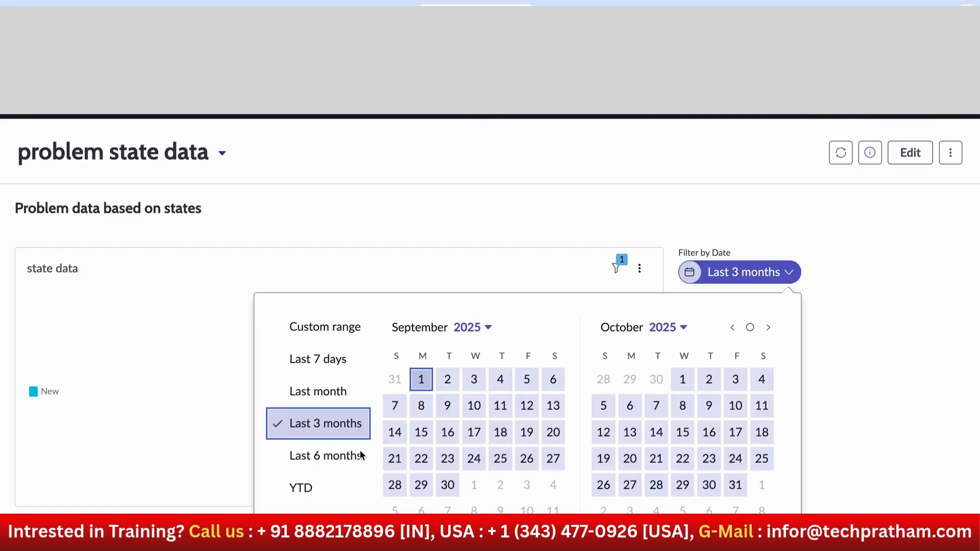
left_click(310, 359)
scroll(310, 359, "down", 1)
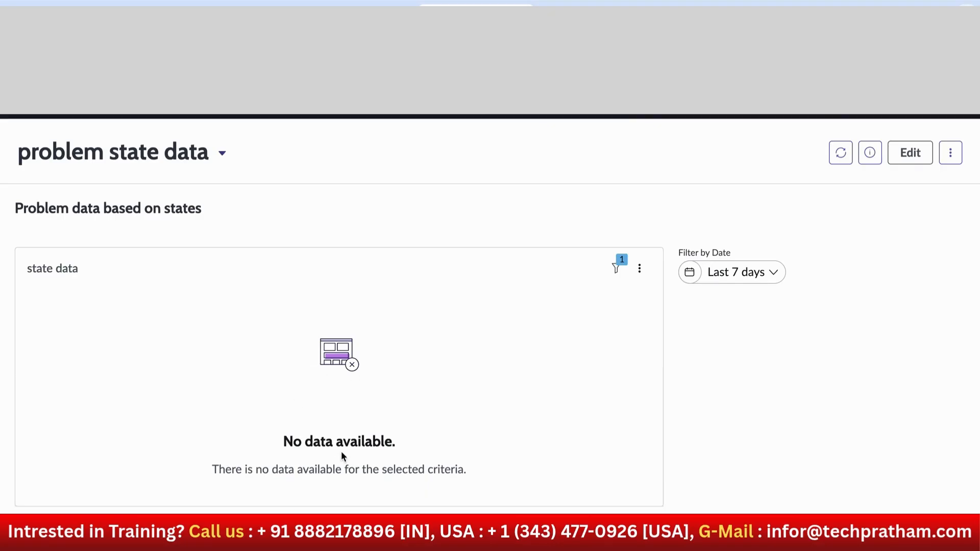
left_click(709, 272)
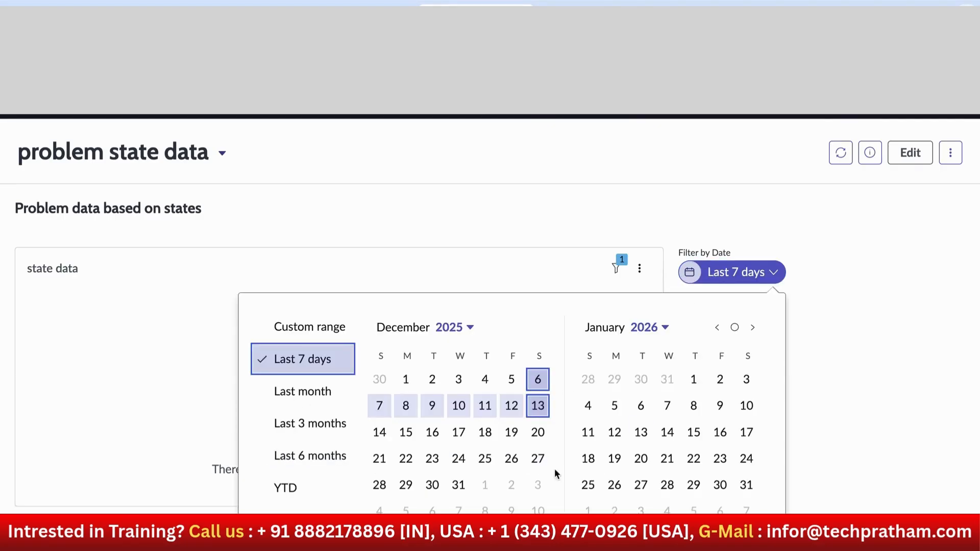
left_click(288, 456)
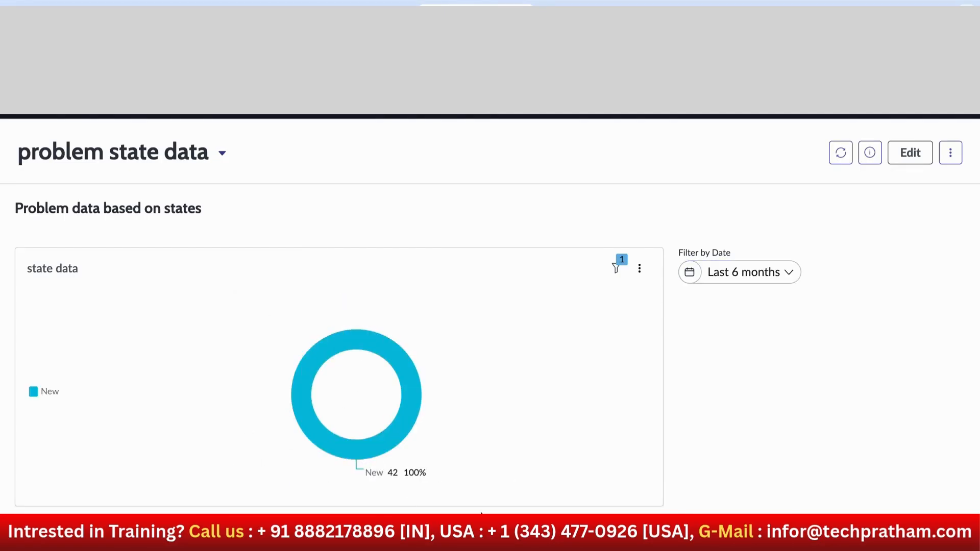
- Apply the Last year range to the "Filter by Date" filter
left_click(744, 278)
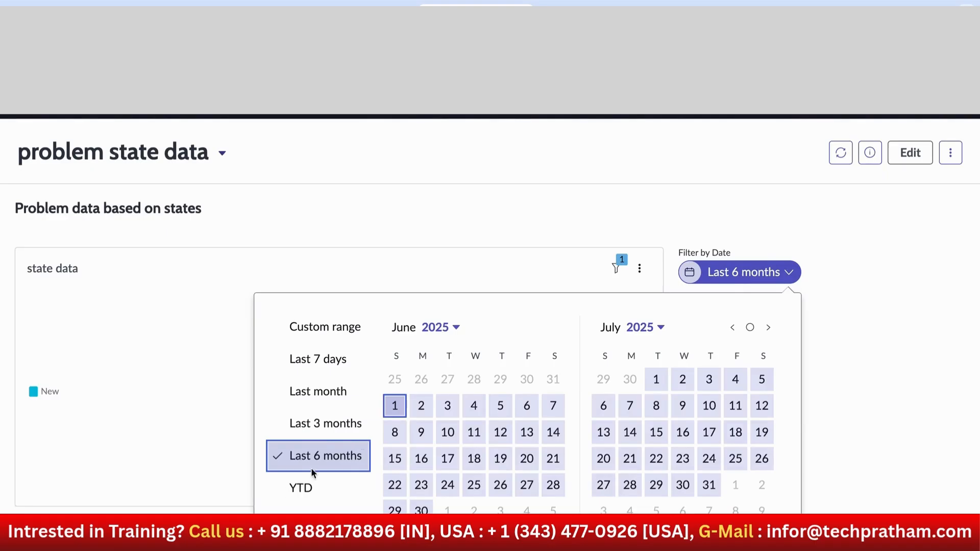
left_click(318, 520)
scroll(566, 511, "down", 1)
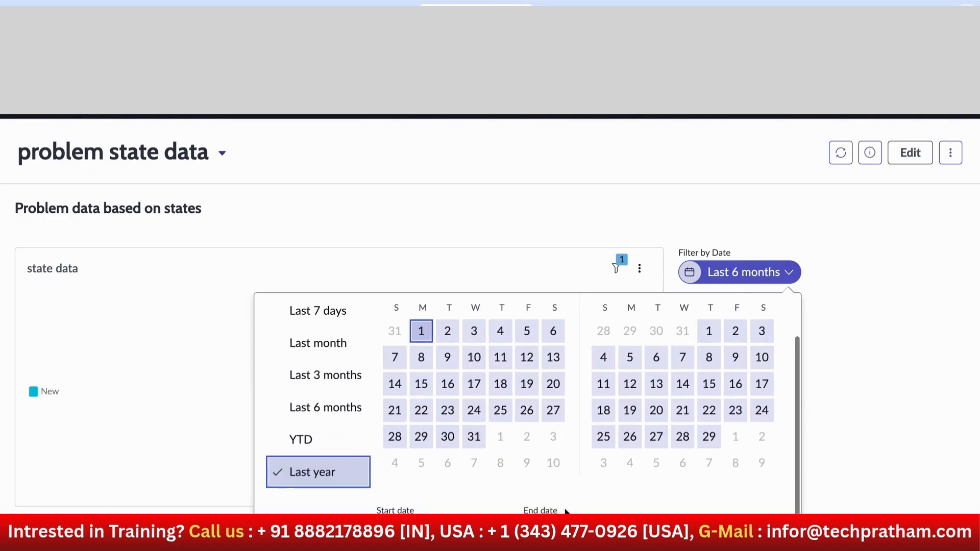
left_click(769, 536)
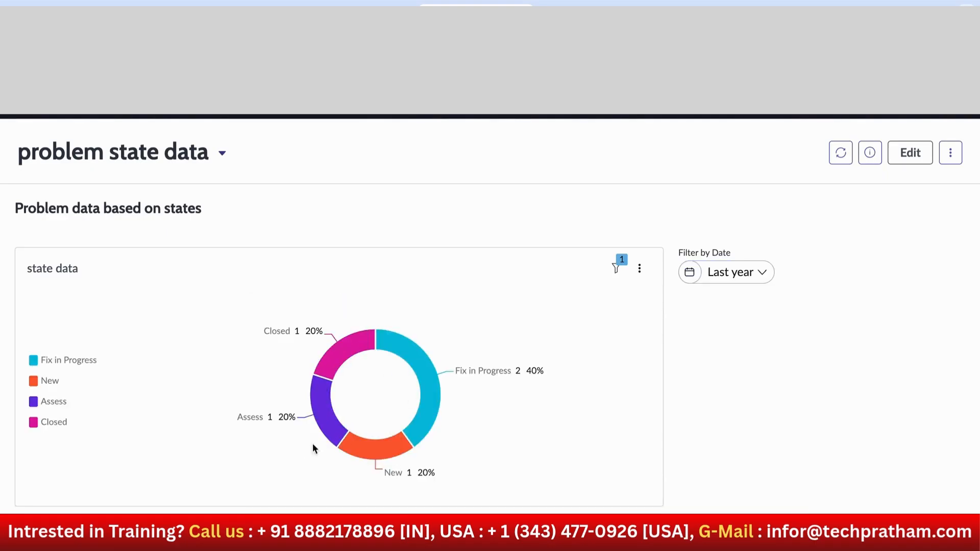
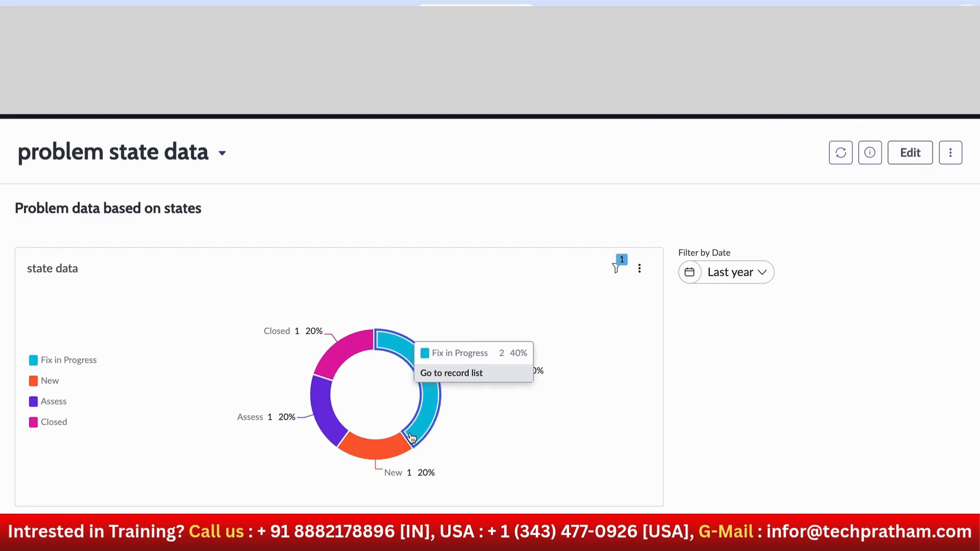
- Edit the dashboard to add a new filter element below "Filter by Date" and widen it to match that filter's width
left_click(901, 156)
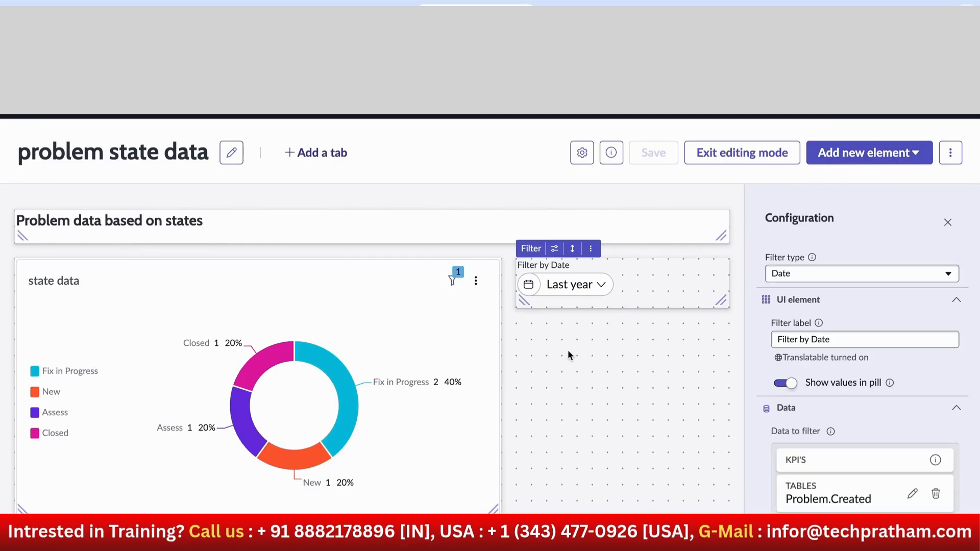
left_click(623, 309)
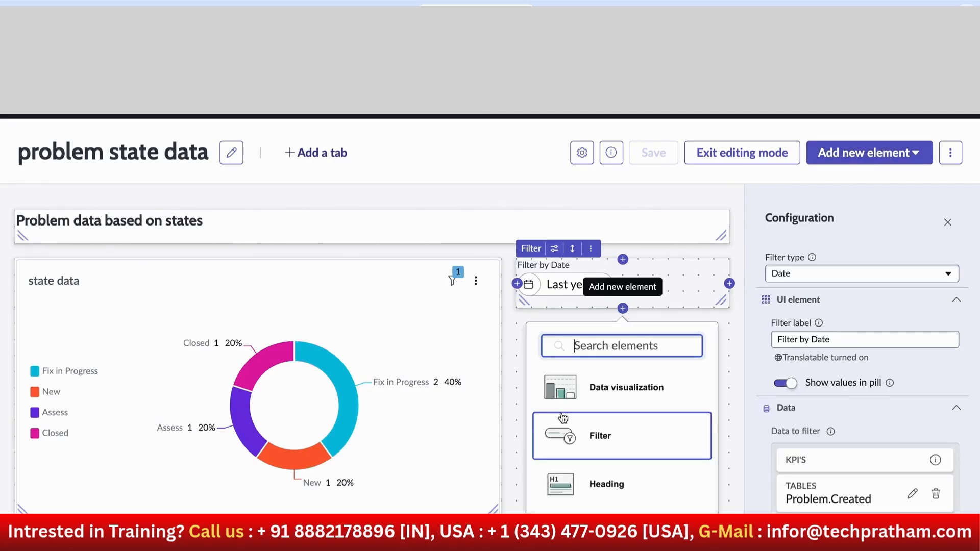
left_click(575, 429)
left_click(416, 340)
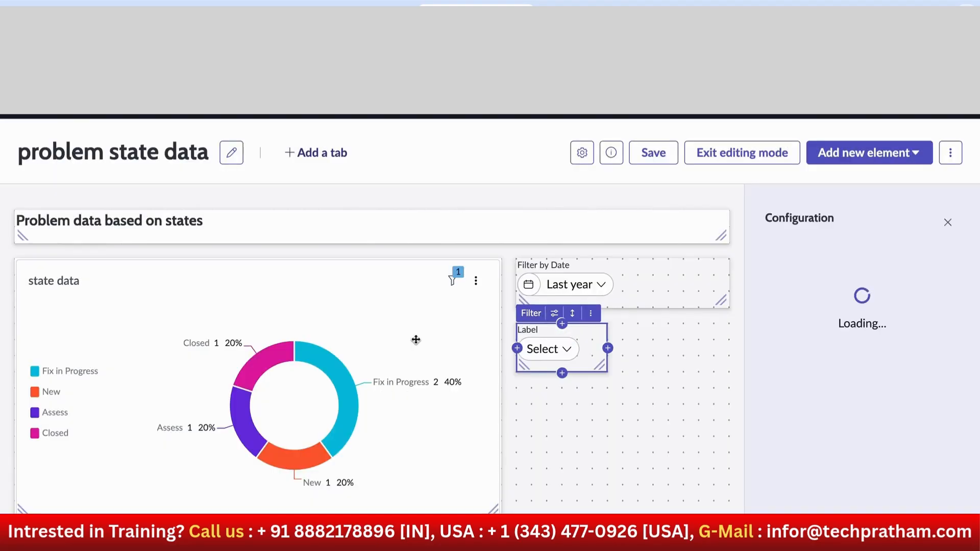
left_click_drag(604, 371, 727, 375)
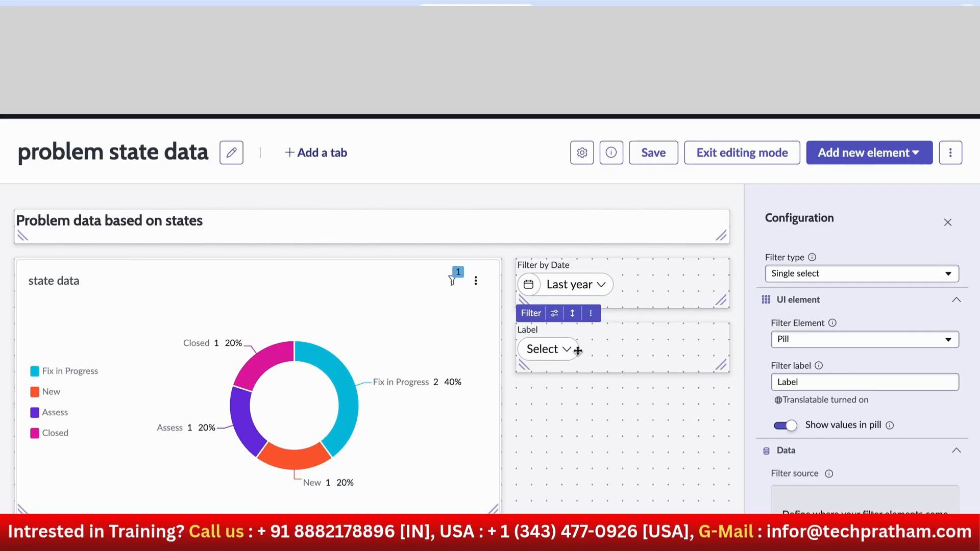
- Set the new filter's type to Multiple select and its label to "Filter by Priority"
left_click(799, 272)
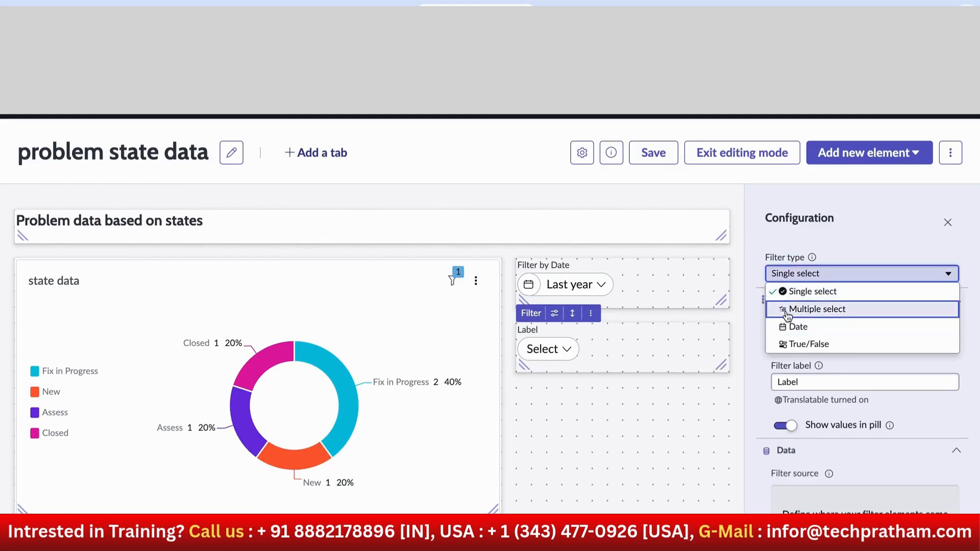
left_click(782, 308)
left_click(805, 380)
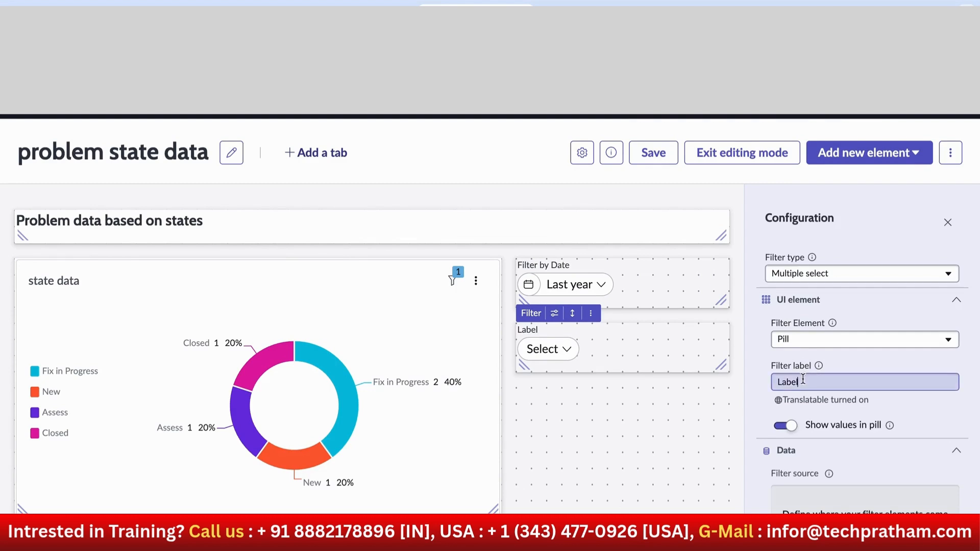
key("BackSpace")
key("BackSpace")
key("BackSpace")
key("BackSpace")
type("S")
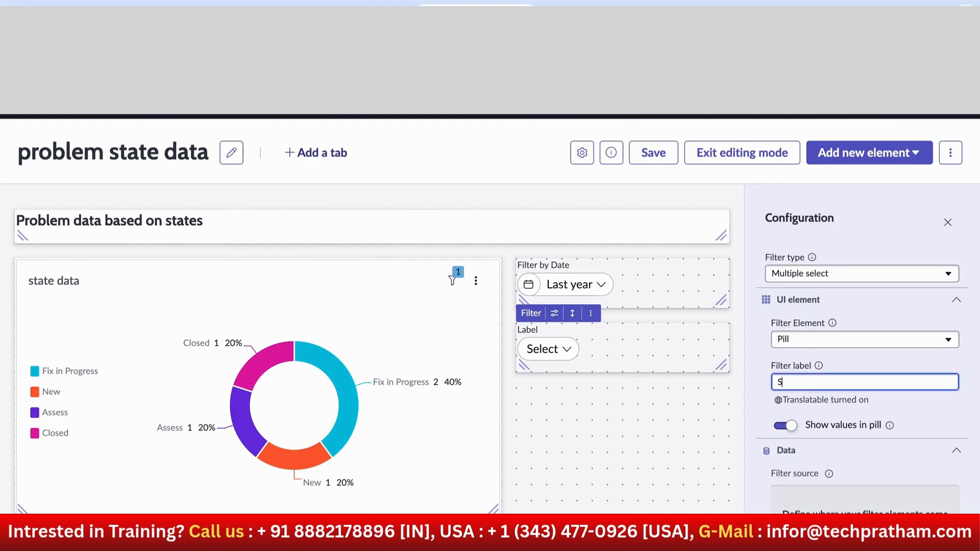
type("O")
type("Filte")
type("r b")
type("y Prio")
type("rity")
- Set the filter source to the Problem table's Priority field, and save the dashboard and leave editing mode
left_click(864, 541)
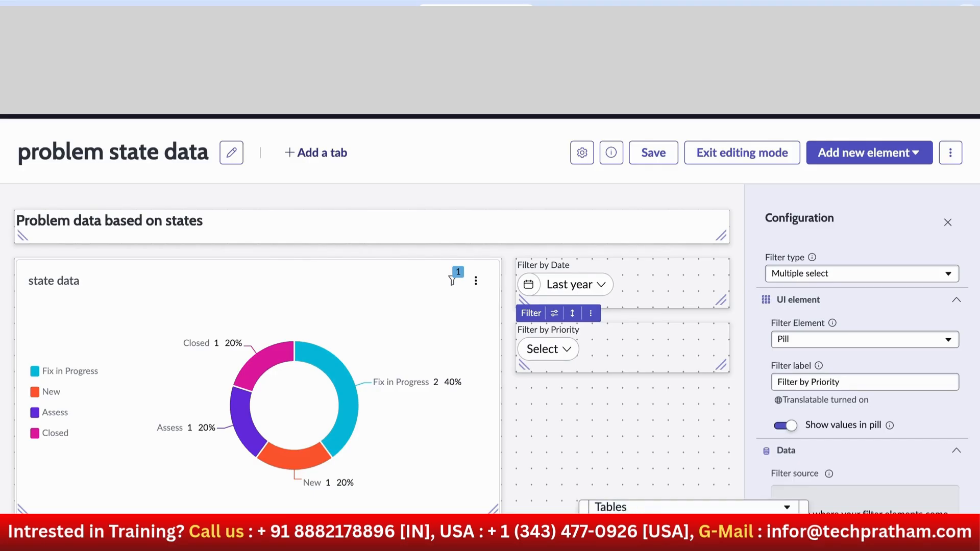
left_click(693, 541)
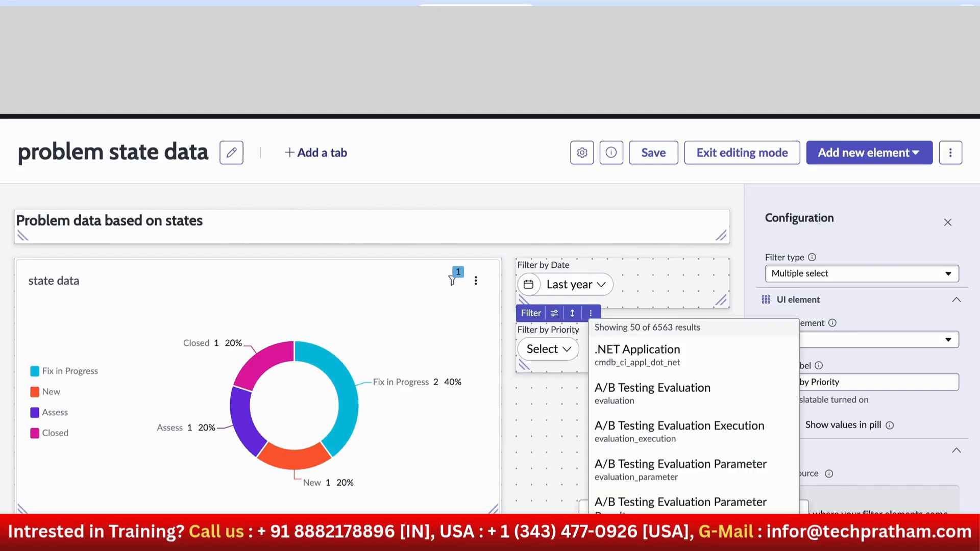
type("problem")
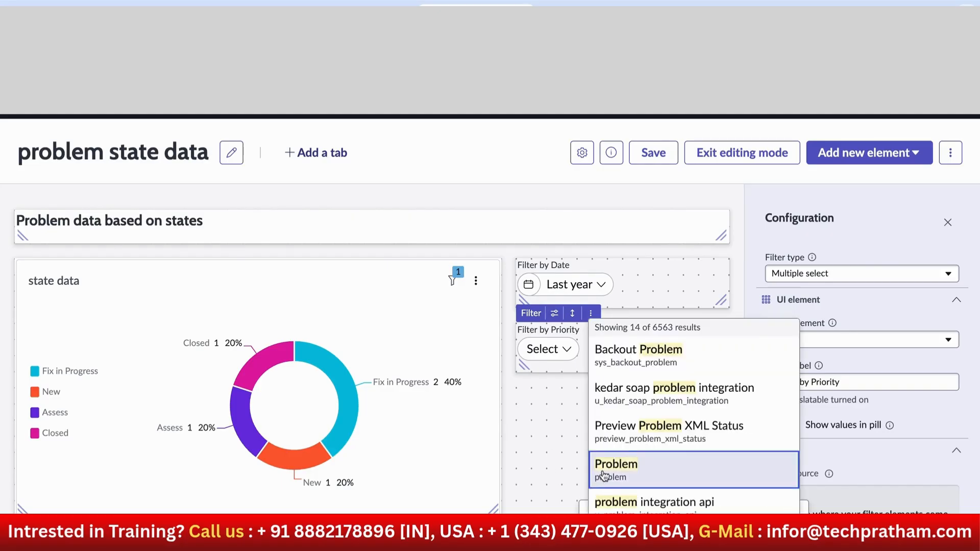
left_click(594, 477)
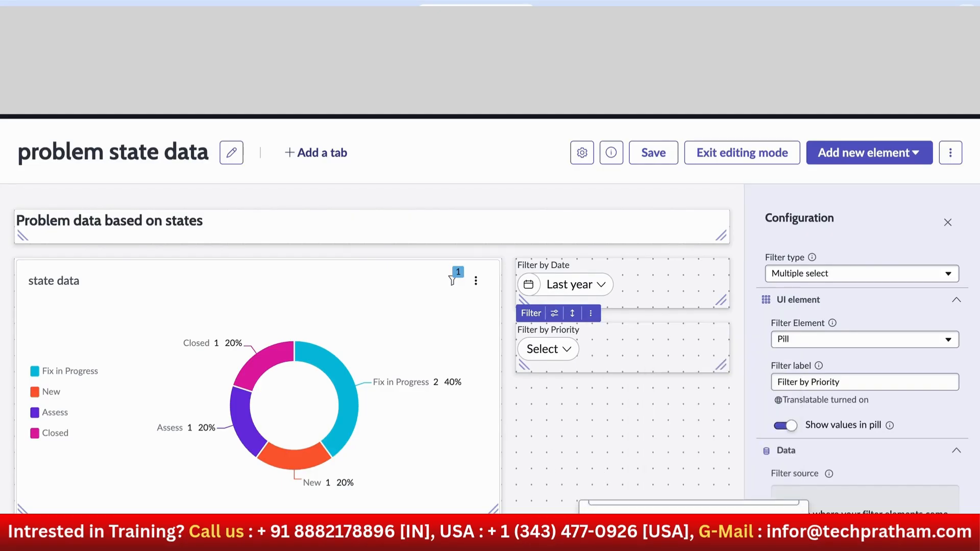
left_click(685, 530)
type("prior")
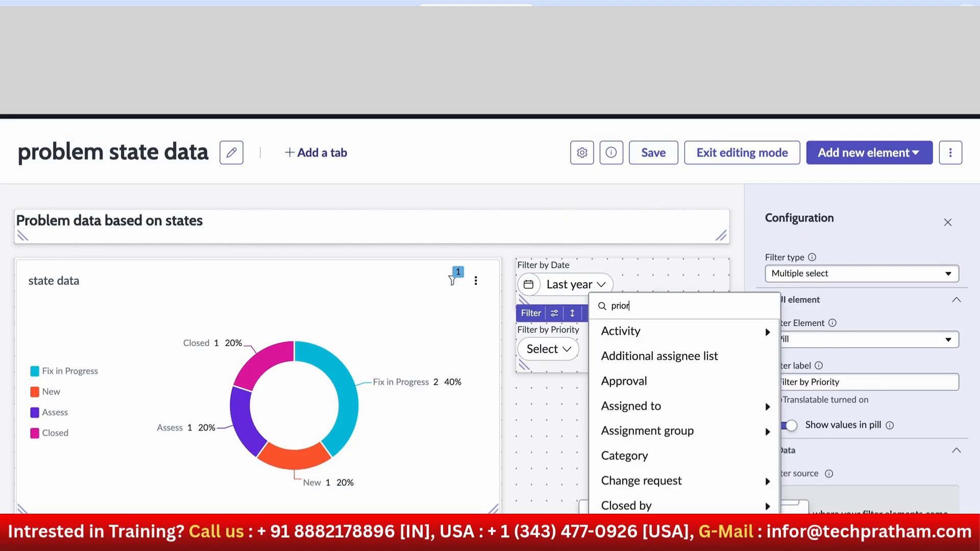
left_click(612, 338)
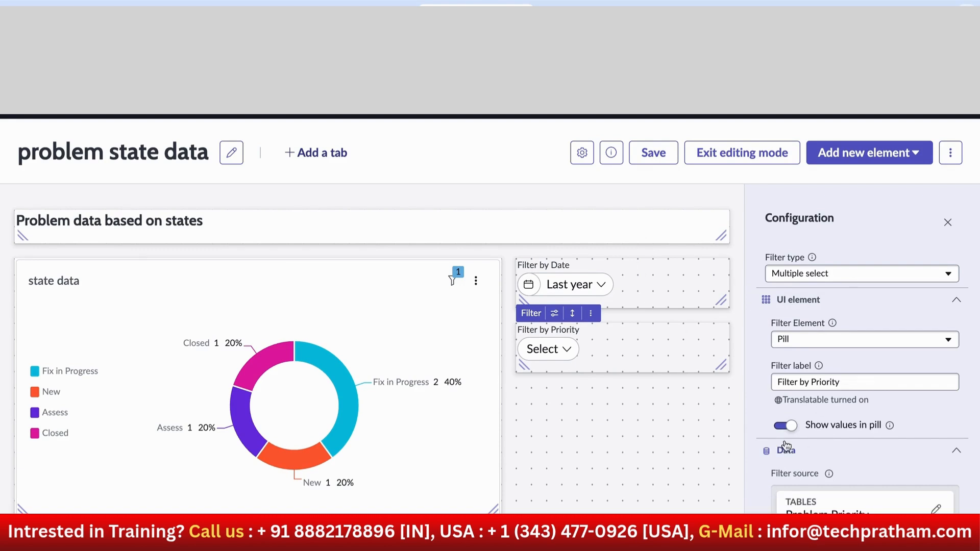
left_click(646, 158)
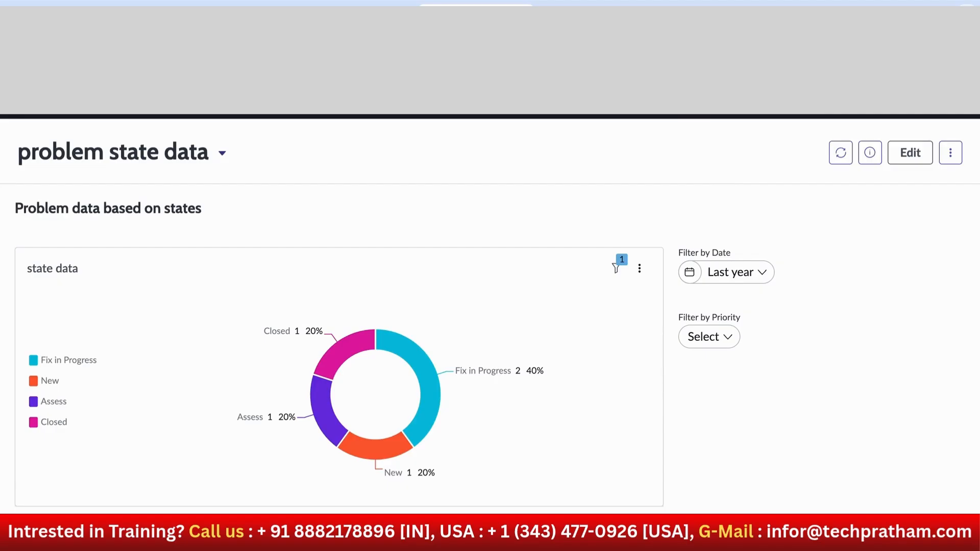
- Clear the date range from the "Filter by Date" filter
left_click(725, 272)
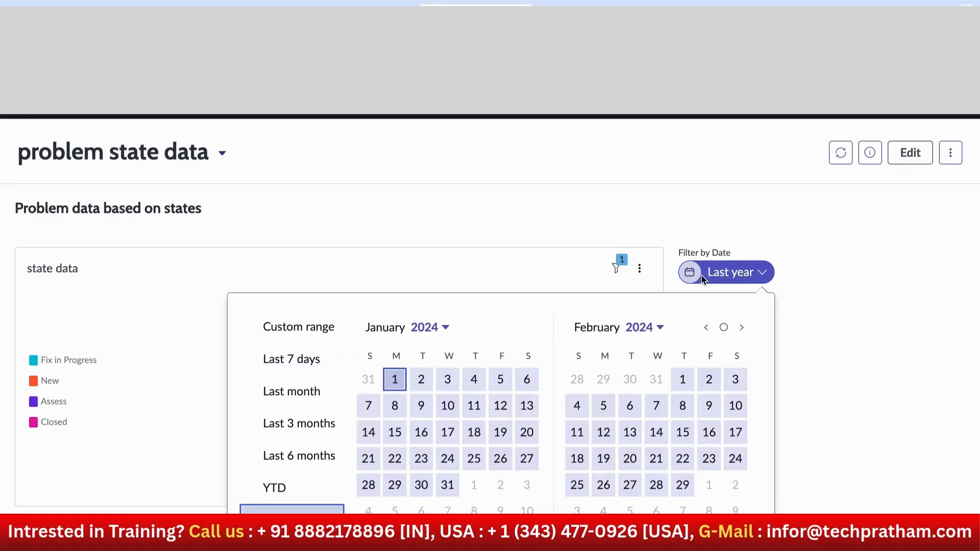
scroll(527, 510, "down", 1)
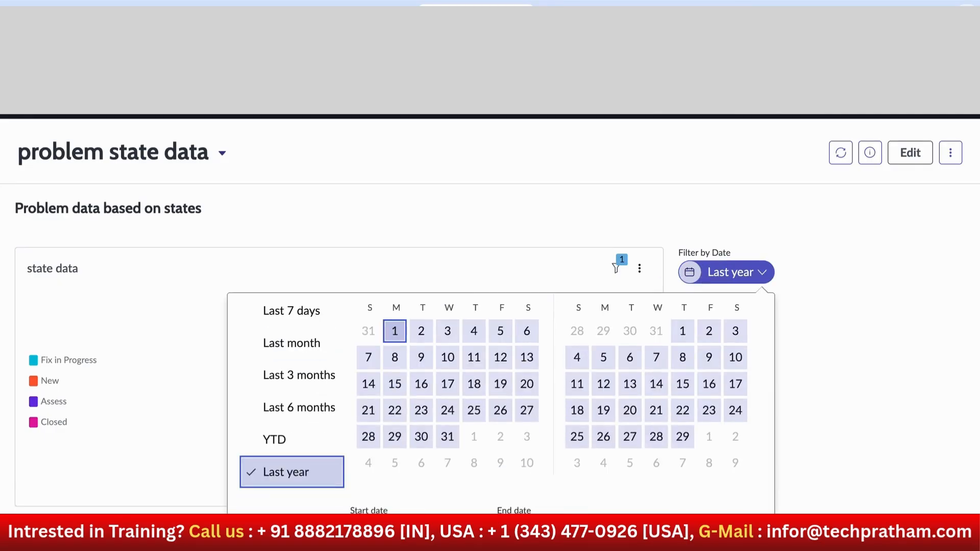
left_click(516, 534)
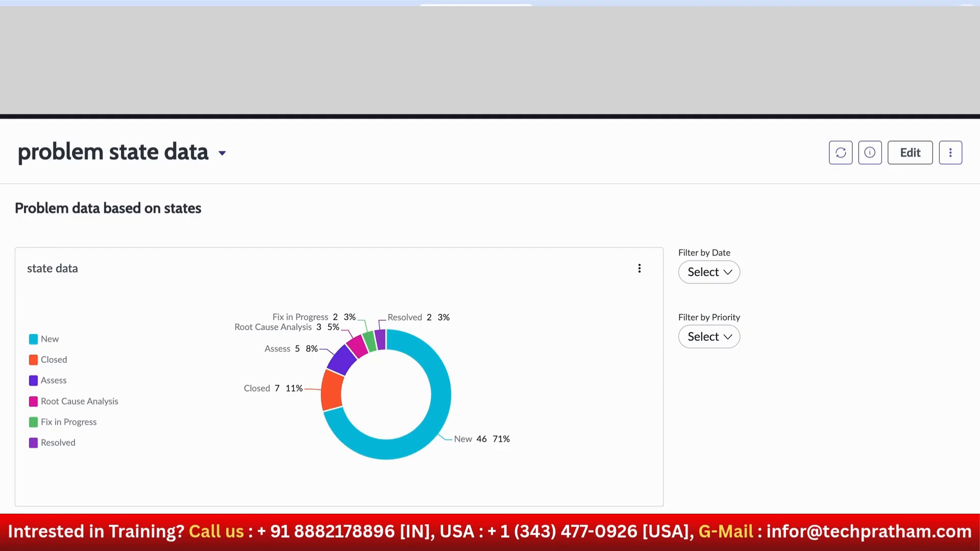
- Apply 1 - Critical in the "Filter by Priority" filter
left_click(709, 337)
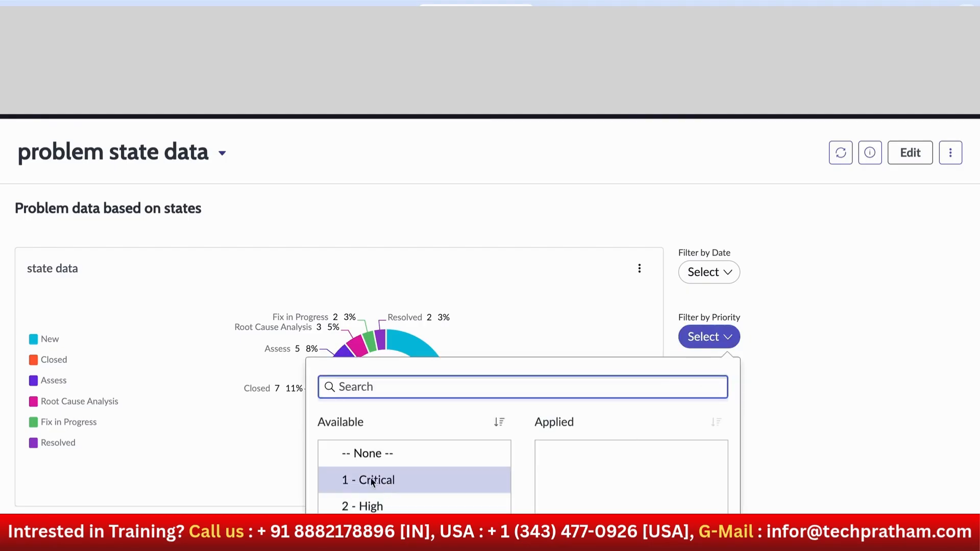
double_click(373, 482)
scroll(534, 448, "down", 4)
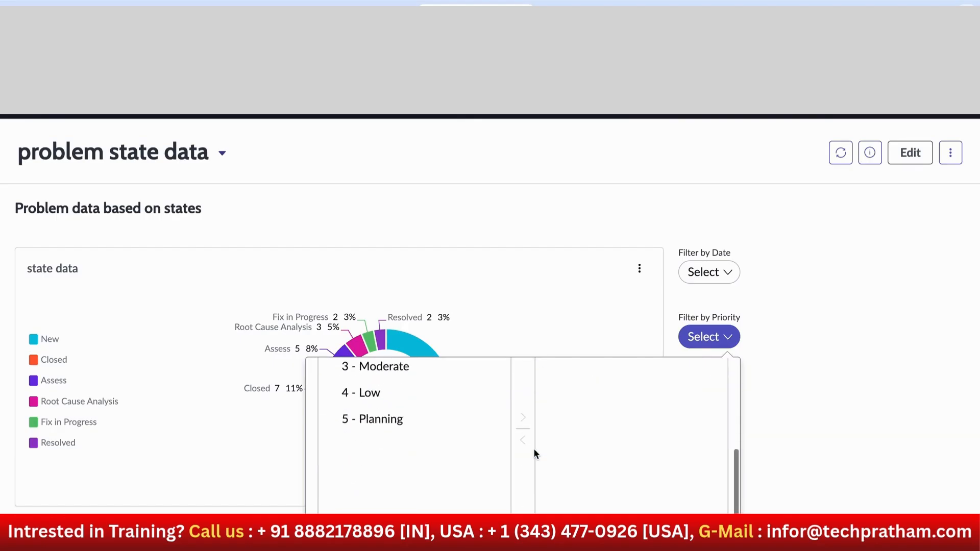
left_click(708, 531)
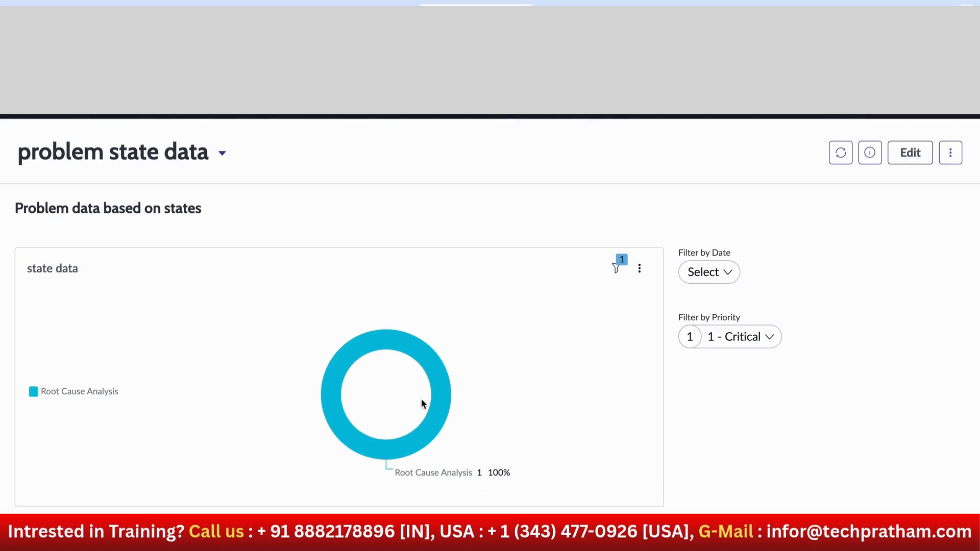
- View the record list behind the donut chart's Root Cause Analysis slice, and return to the dashboard
mouse_move(429, 423)
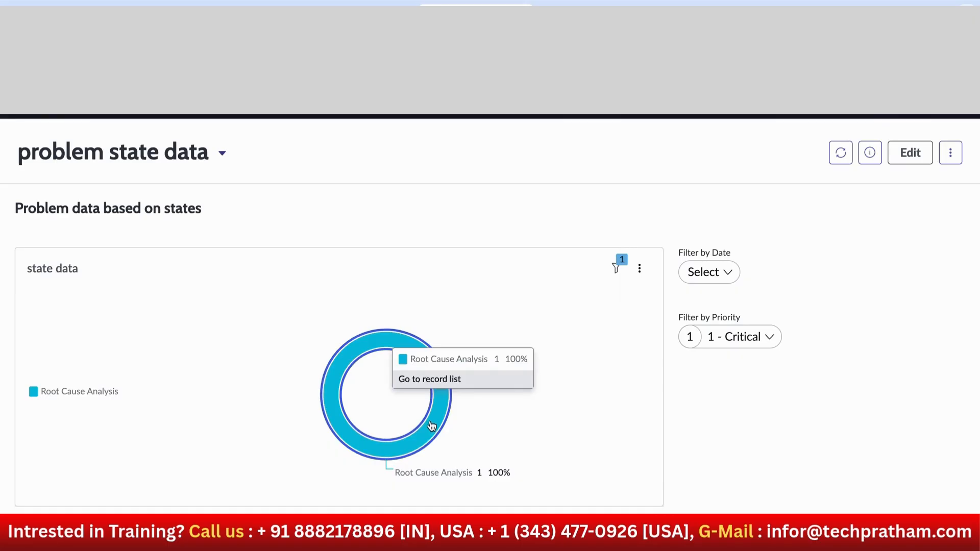
left_click(432, 425)
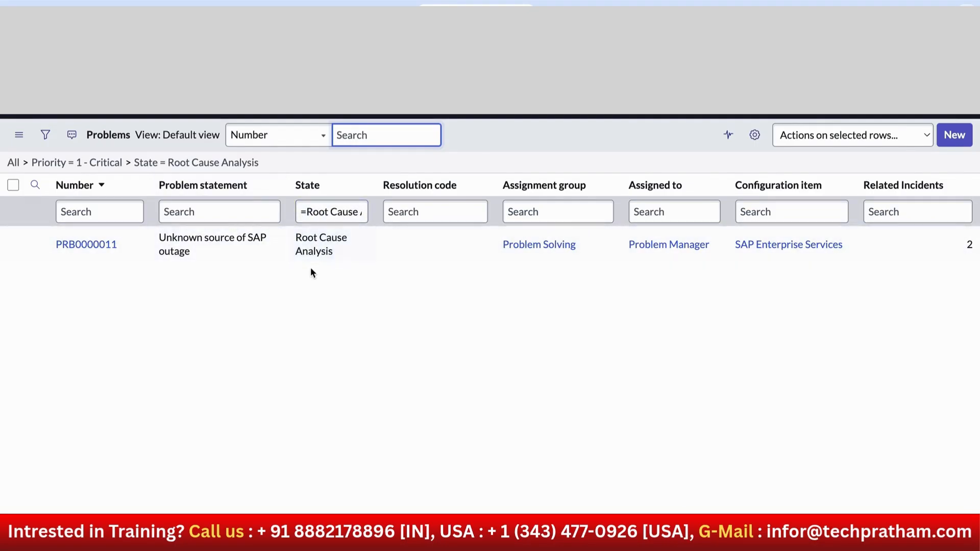
key("alt+Left")
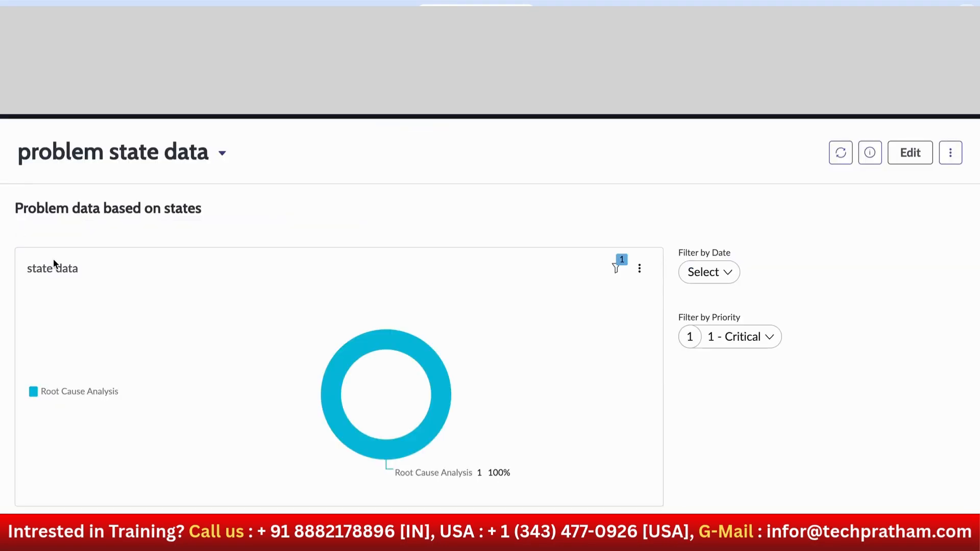
- Add 3 - Moderate and 4 - Low to the applied values of the "Filter by Priority" filter
left_click(729, 337)
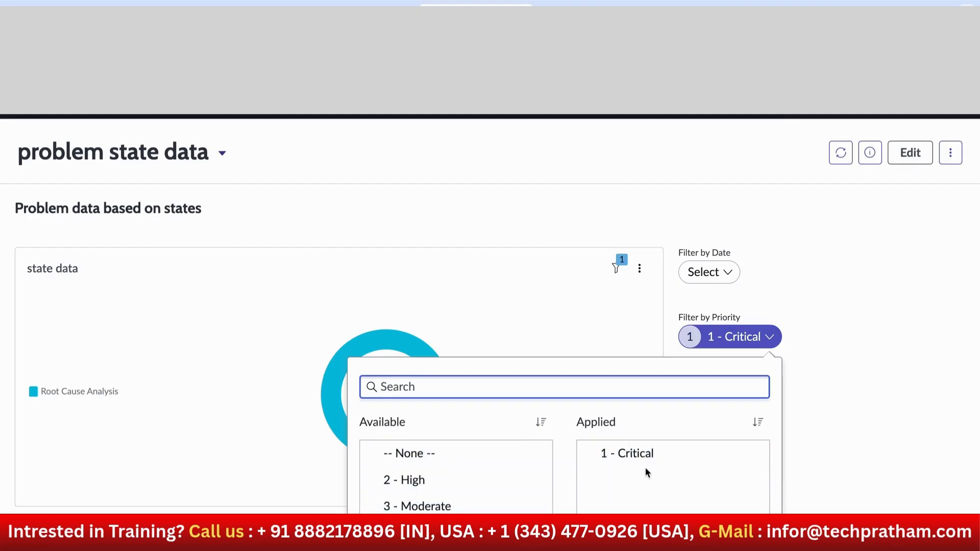
left_click(410, 510)
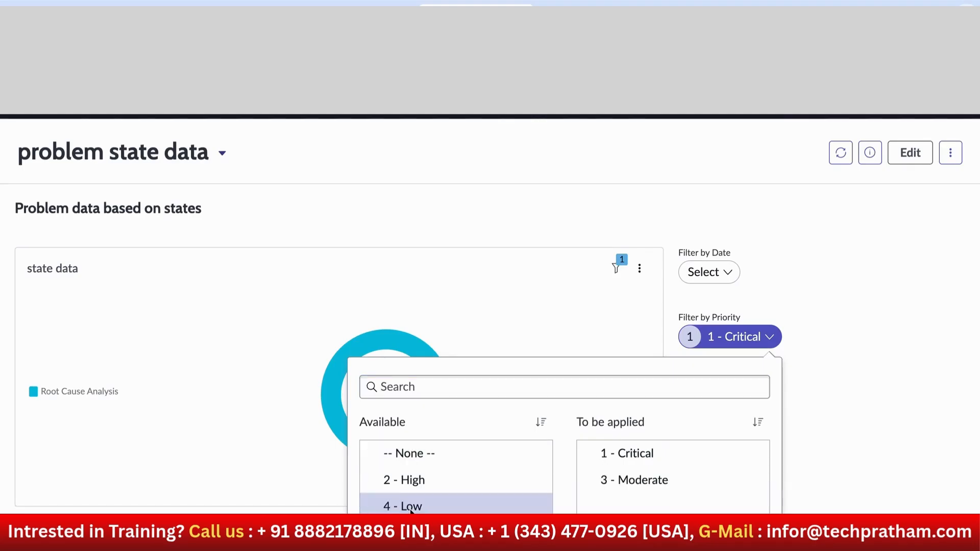
left_click(410, 508)
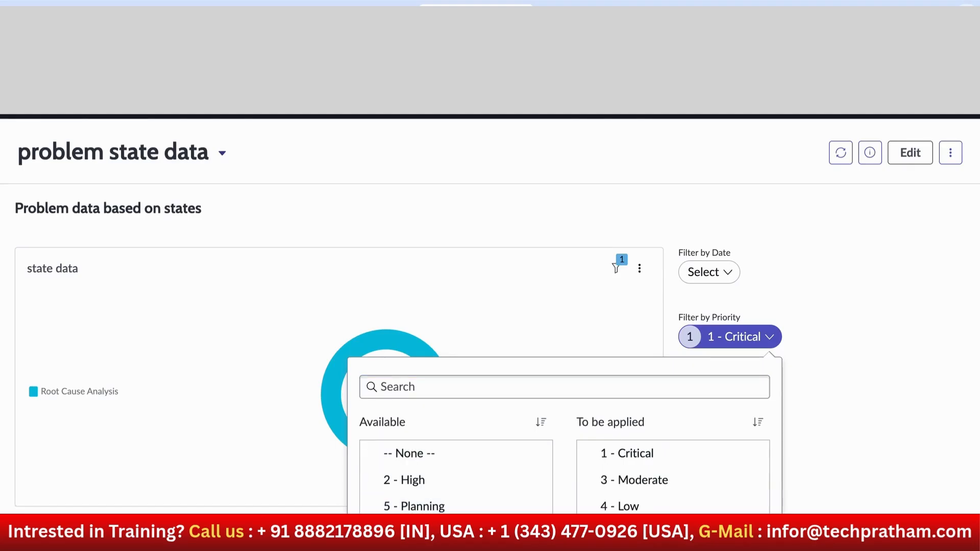
scroll(565, 460, "down", 3)
left_click(748, 531)
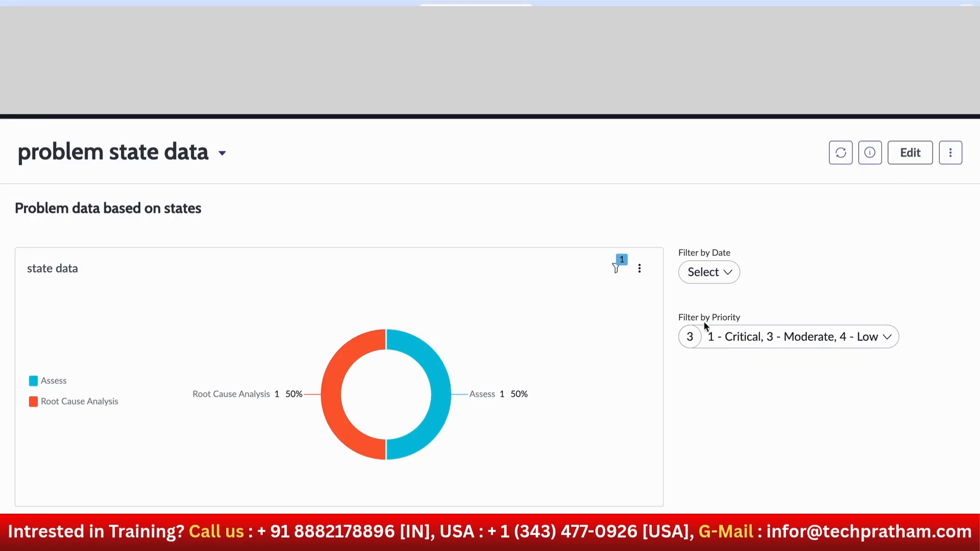
- Add 5 - Planning to the priorities applied in the "Filter by Priority" filter
left_click(730, 338)
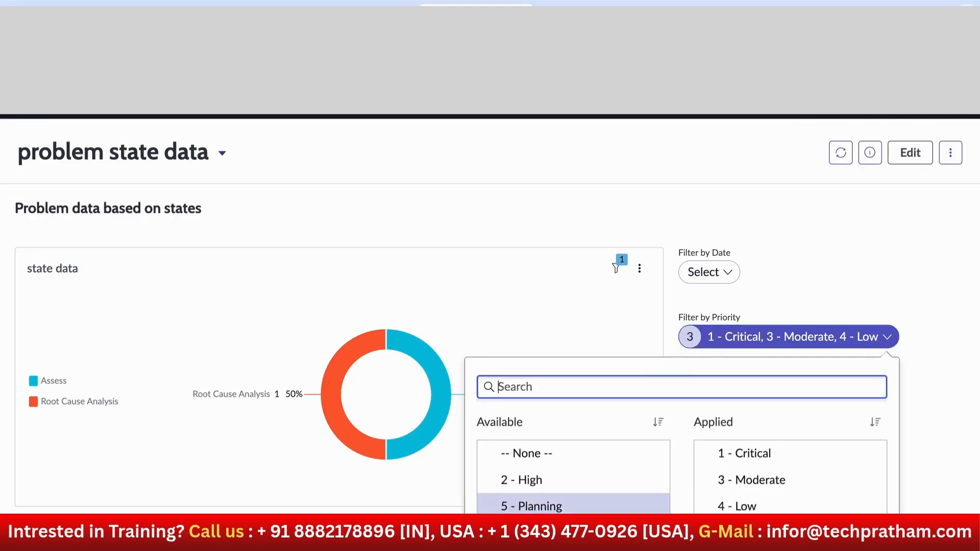
left_click(540, 507)
scroll(685, 521, "down", 3)
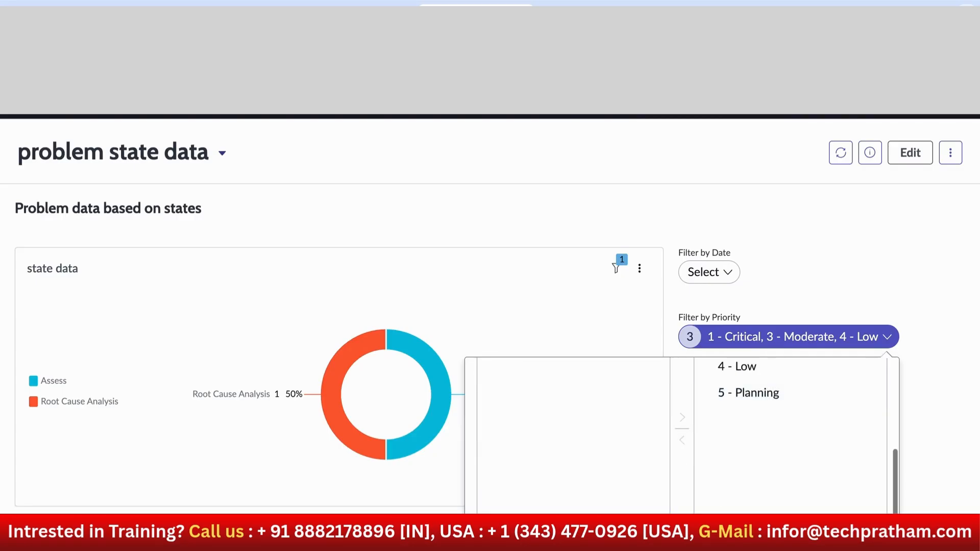
left_click(707, 531)
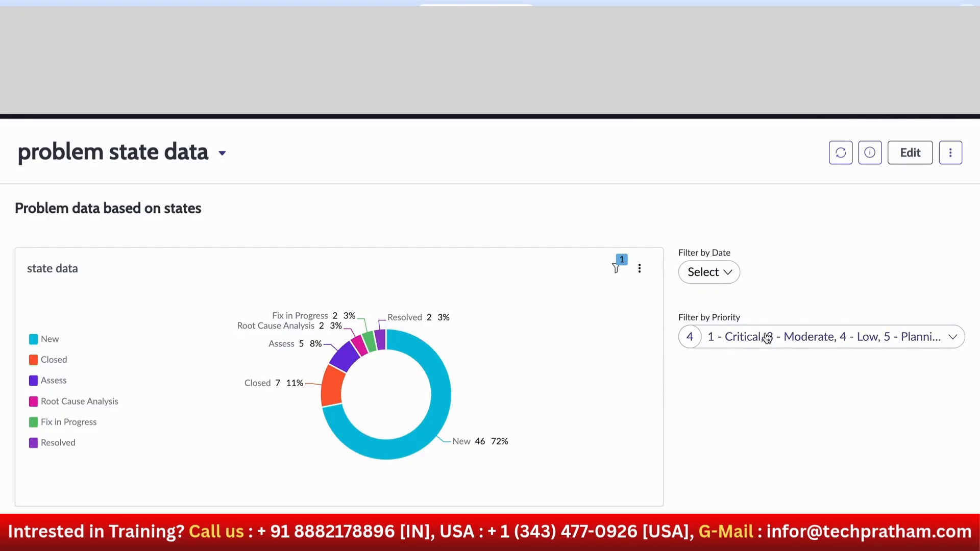
- Apply the Last year range in the "Filter by Date" filter on the dashboard
left_click(702, 273)
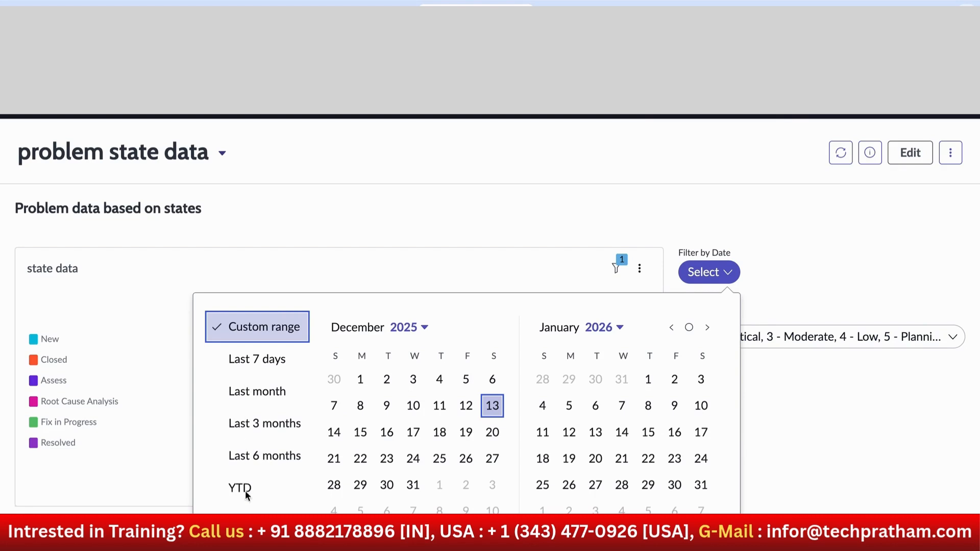
left_click(251, 510)
scroll(467, 408, "down", 1)
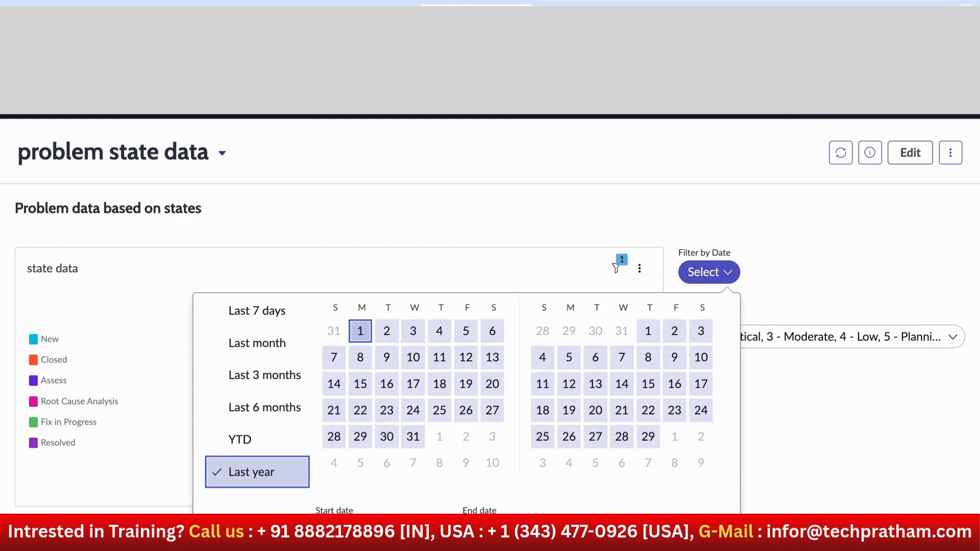
left_click(711, 534)
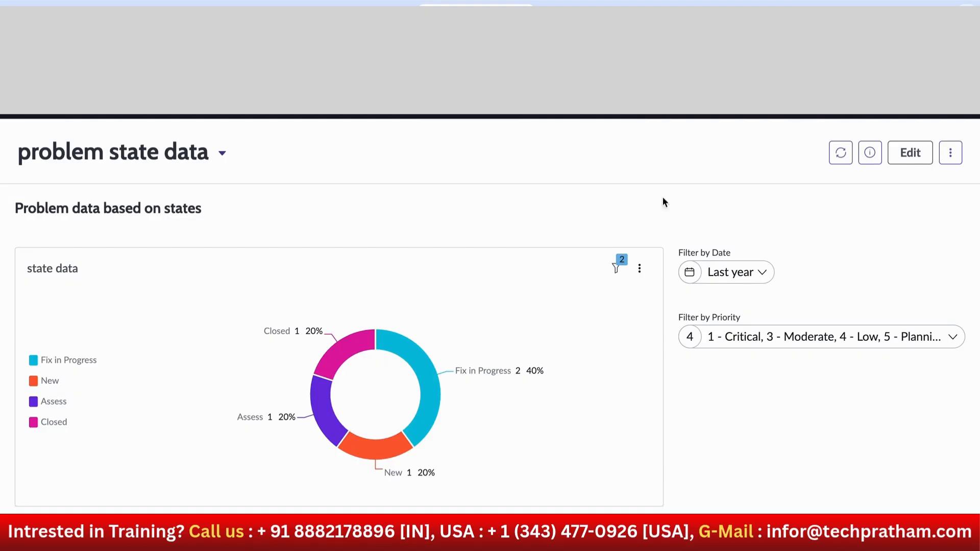
- Look at the unfiltered Problem record list, and return to the "problem state data" dashboard
left_click(598, 5)
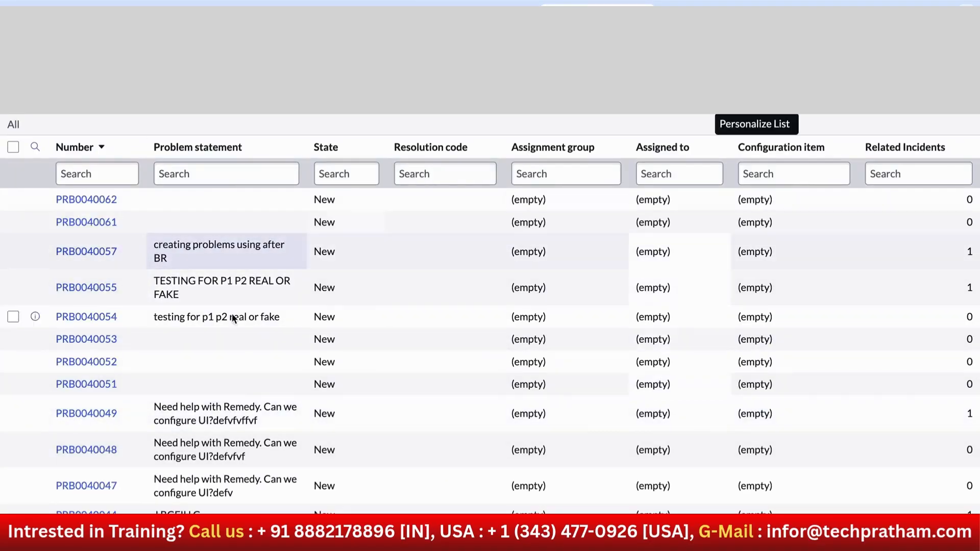
left_click(315, 314)
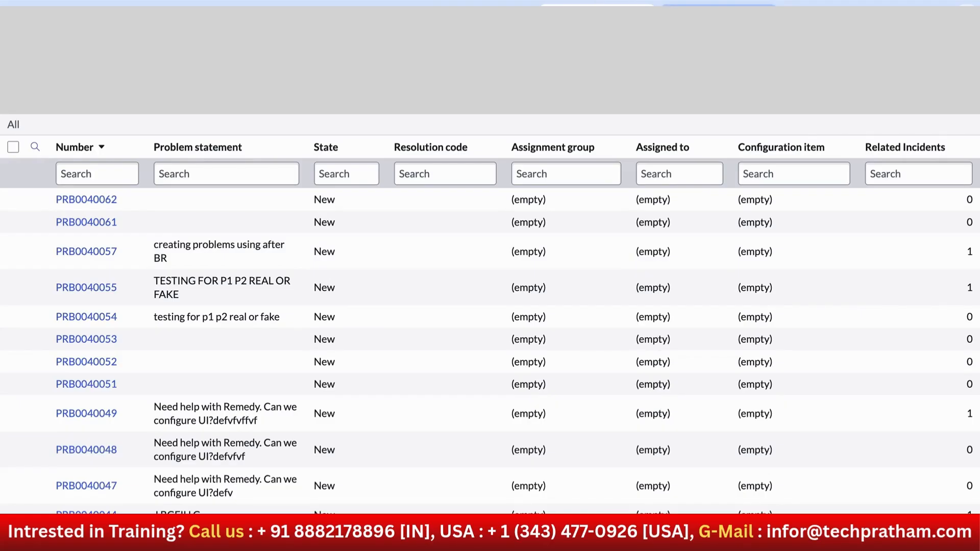
left_click(476, 5)
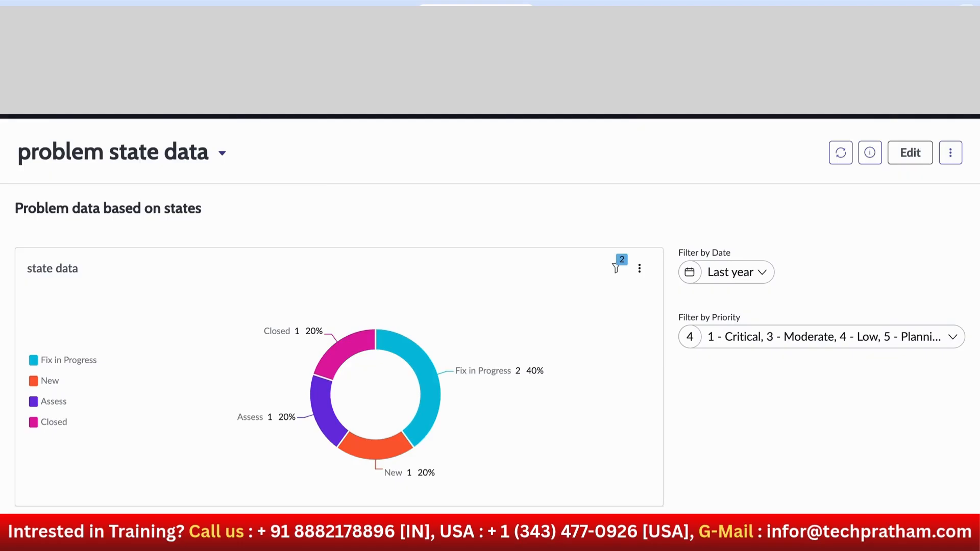
- Switch to the Downloads folder in Finder and select servicenow-developer-certification-training.pdf
left_click(840, 532)
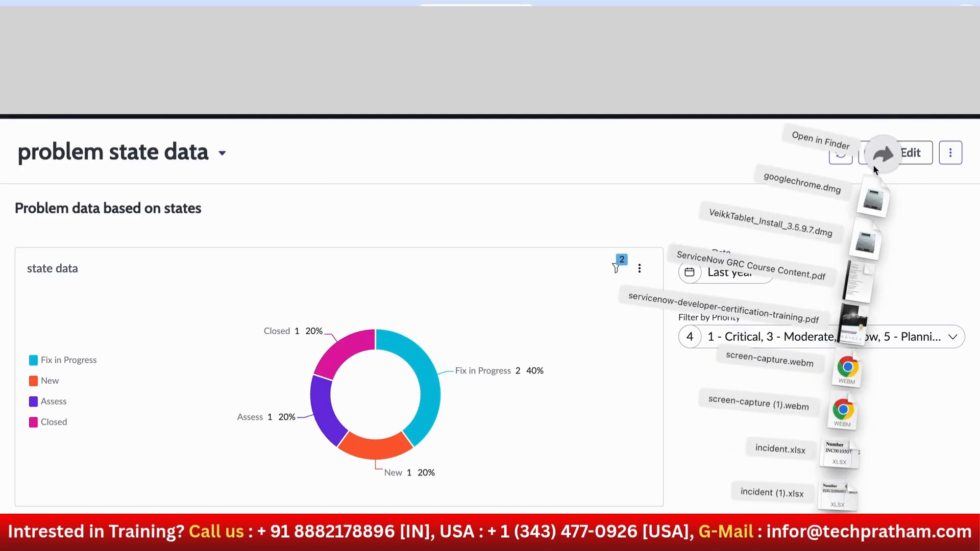
left_click(883, 154)
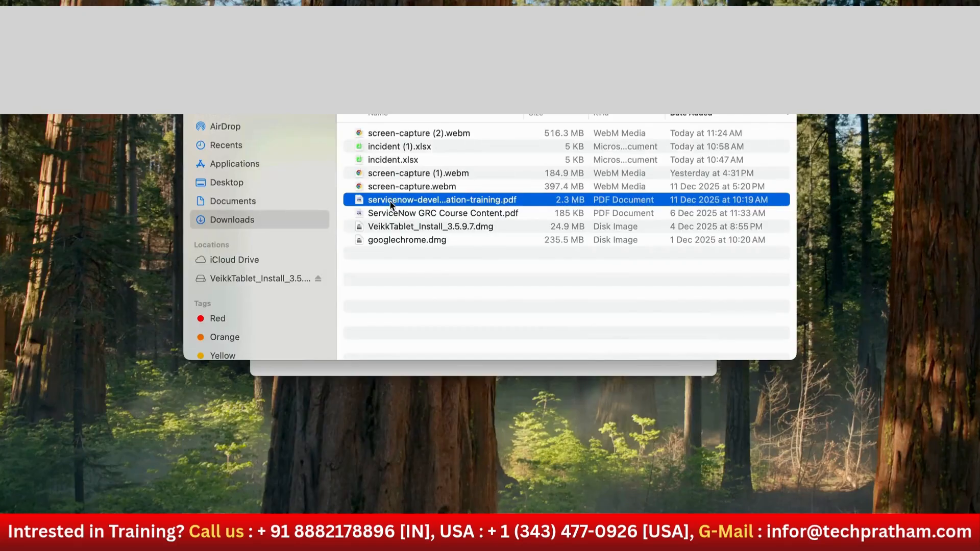
key("Return")
key("Return")
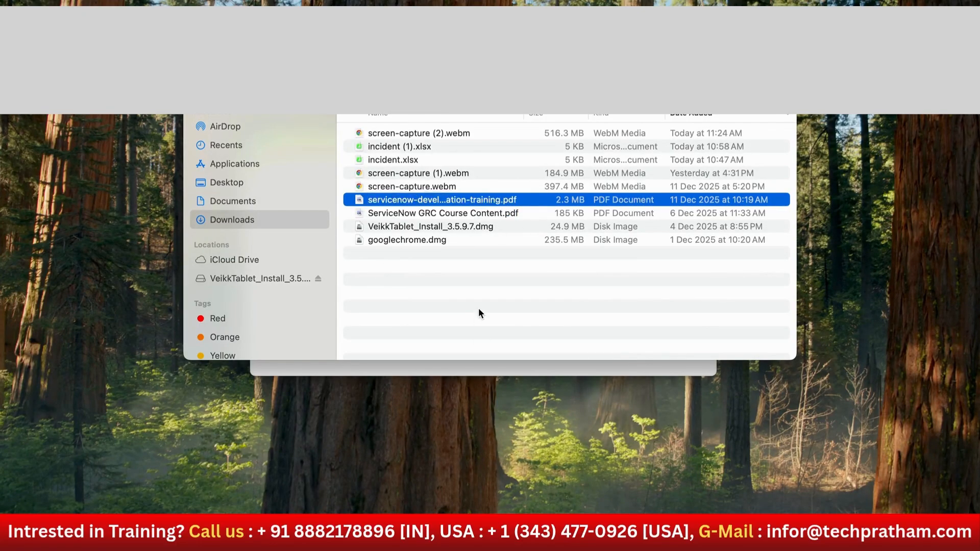